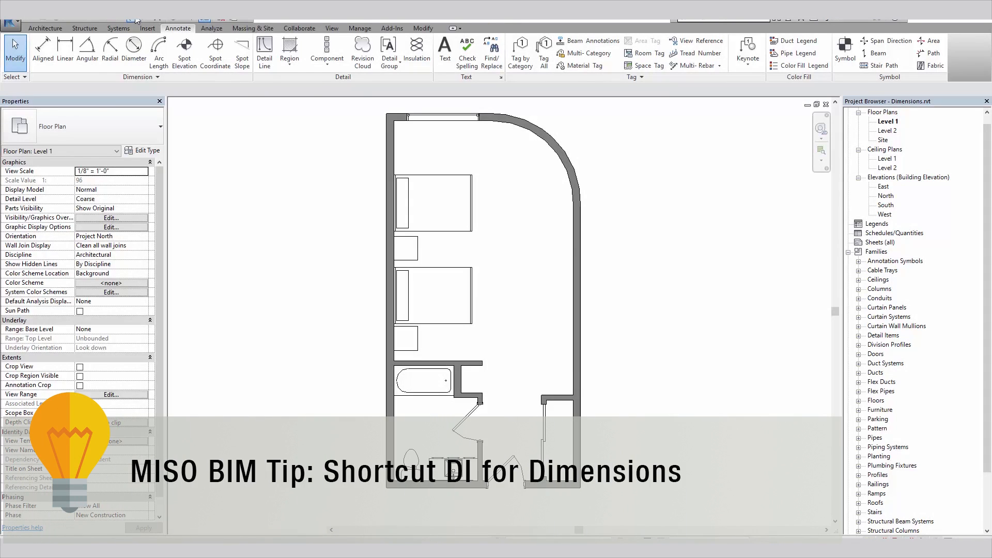
Step: Start placing dimensions on the Level 1 floor plan with the Aligned dimension type
key(d)
key(i)
click(65, 50)
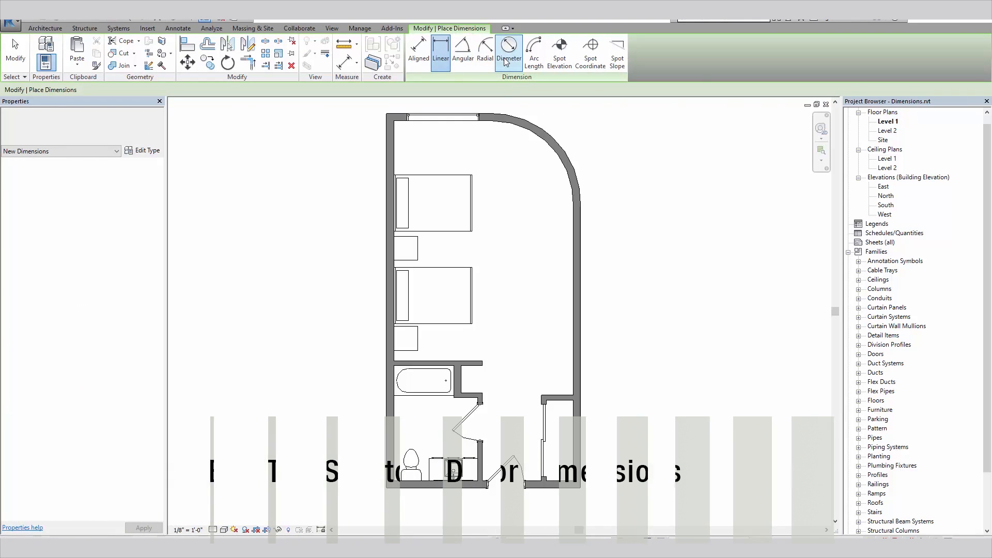
click(418, 70)
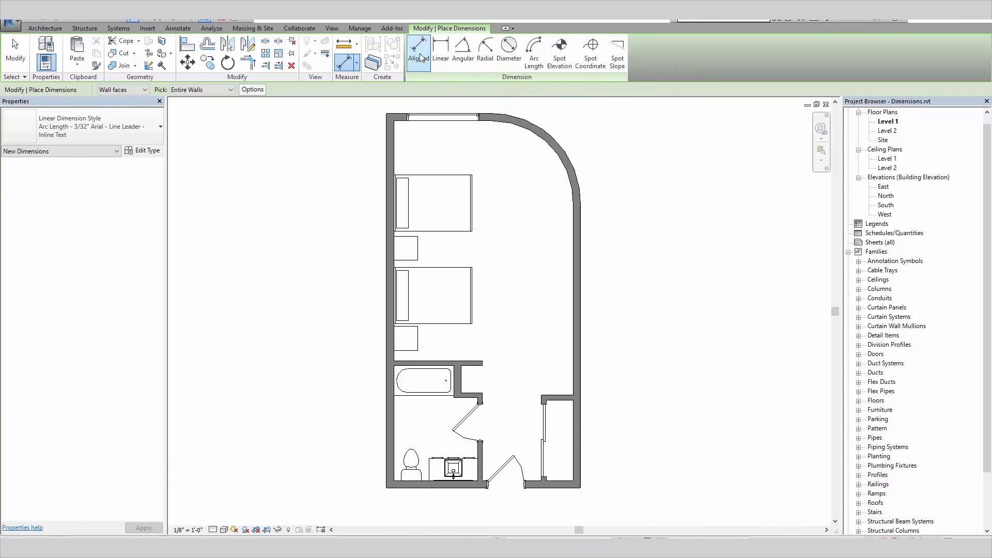
Step: Examine the wall reference choices, the pick modes and the Auto Dimension Options available for aligned dimensions
click(133, 89)
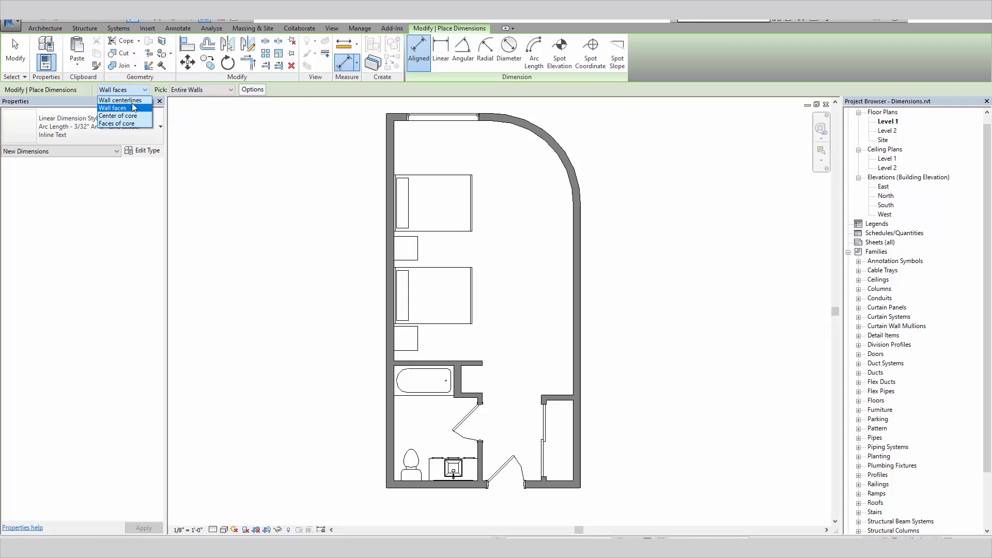
click(213, 93)
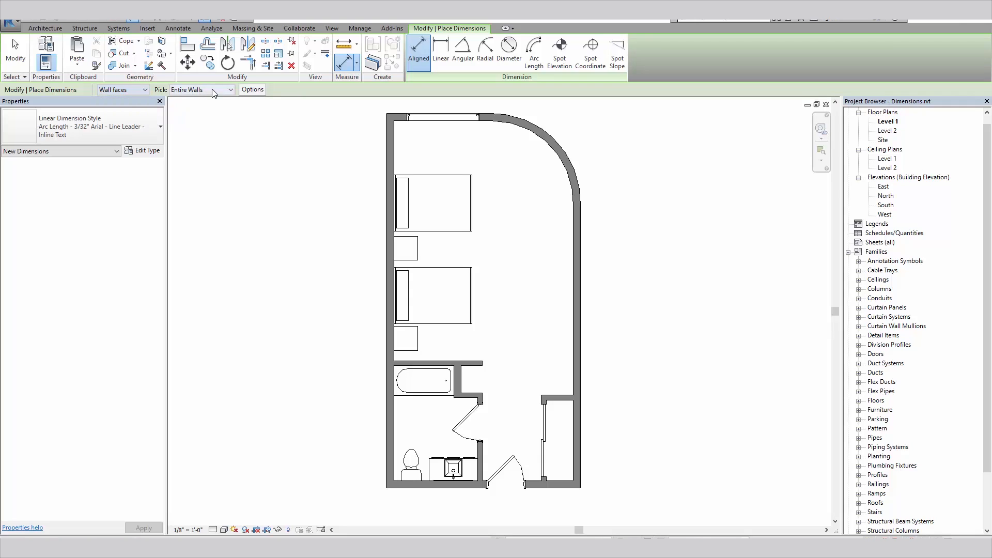
click(217, 91)
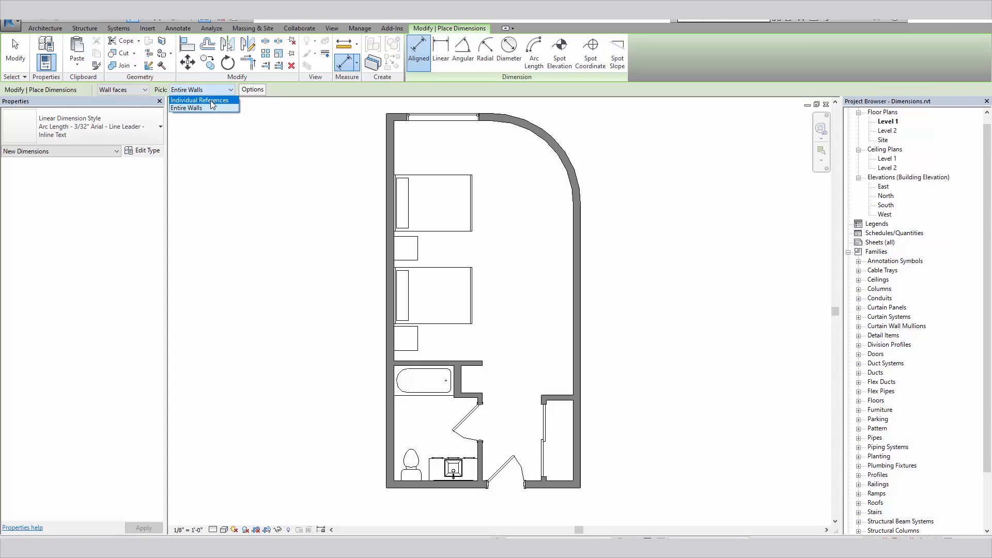
click(253, 90)
click(253, 89)
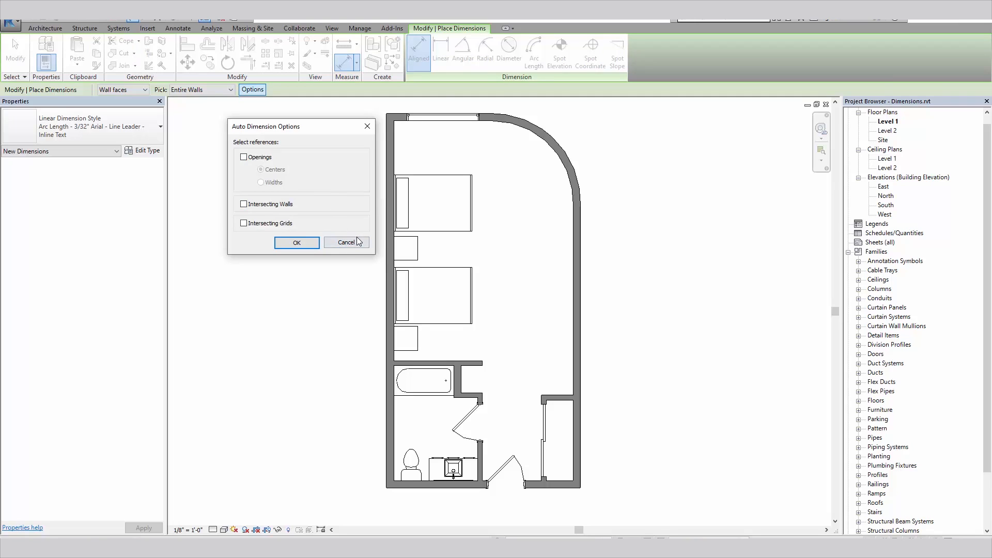
click(309, 243)
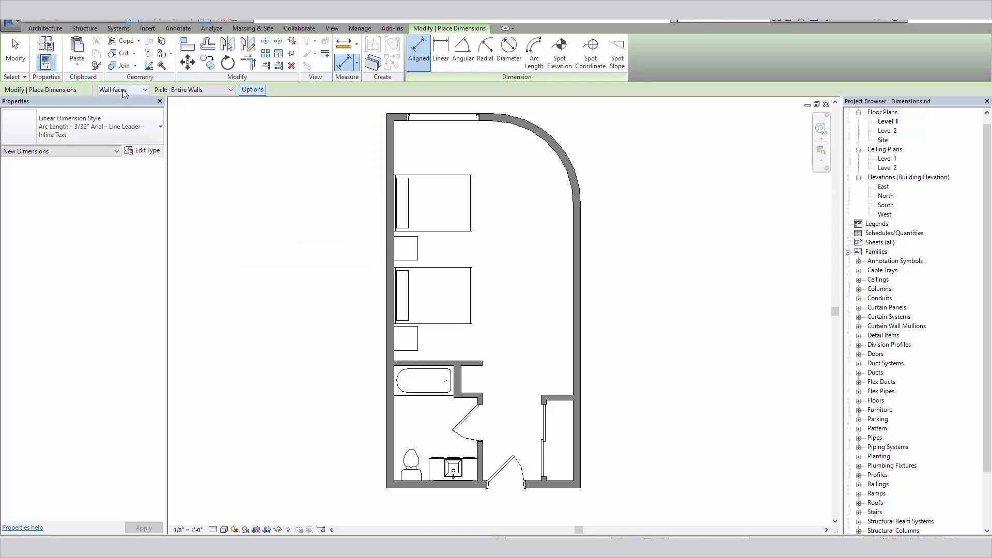
Step: Using Individual References, dimension from the window wall's inner face to the bathroom's upper wall, placing the dimension left of the plan
click(191, 93)
click(196, 97)
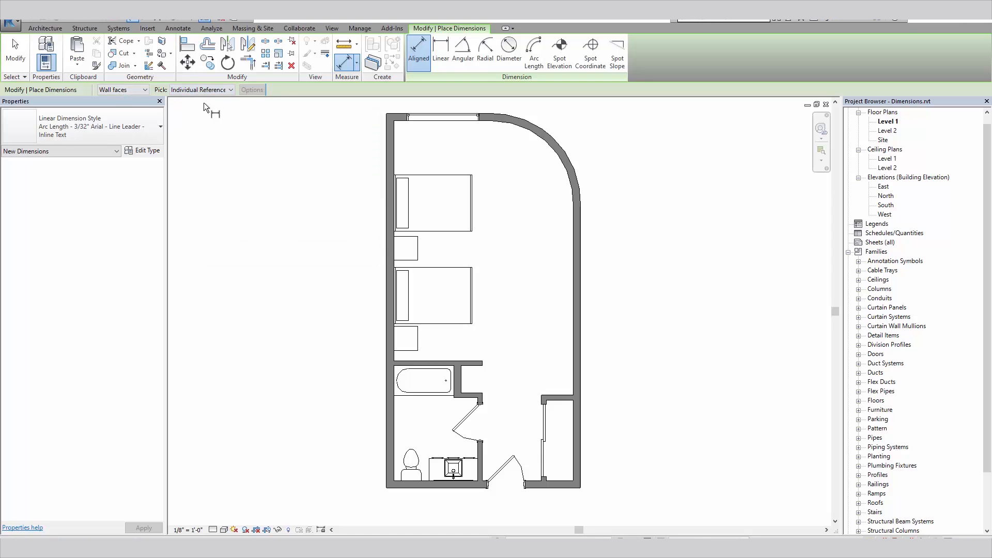
click(402, 122)
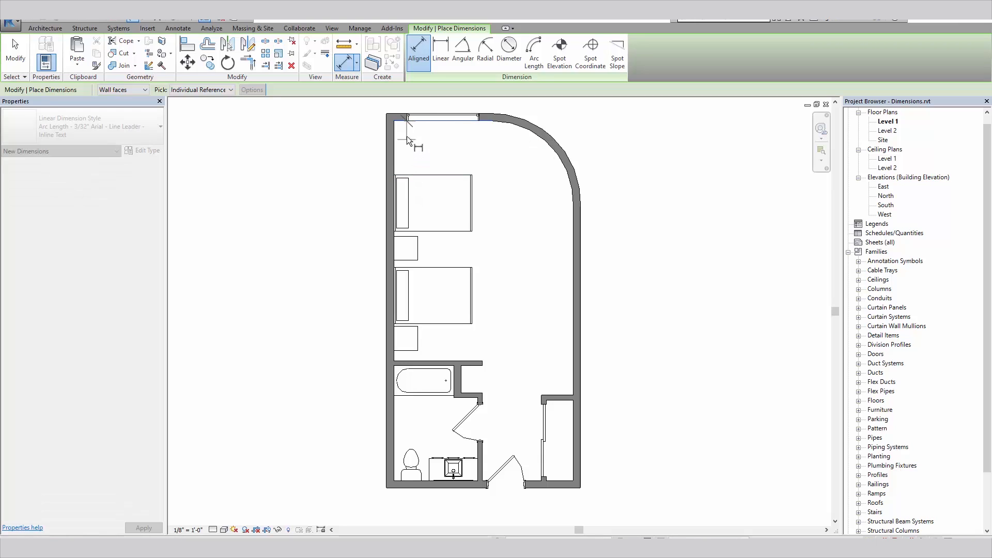
click(439, 360)
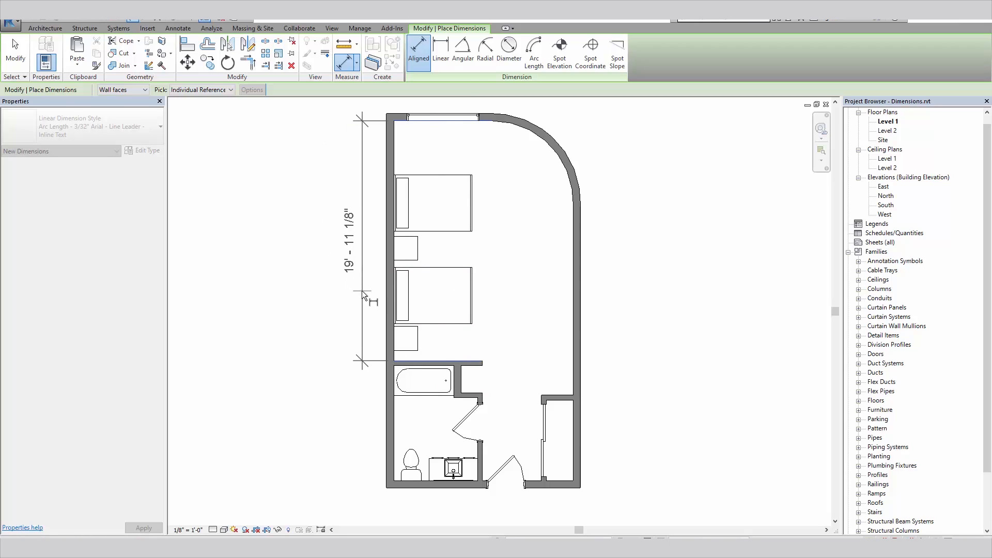
click(360, 293)
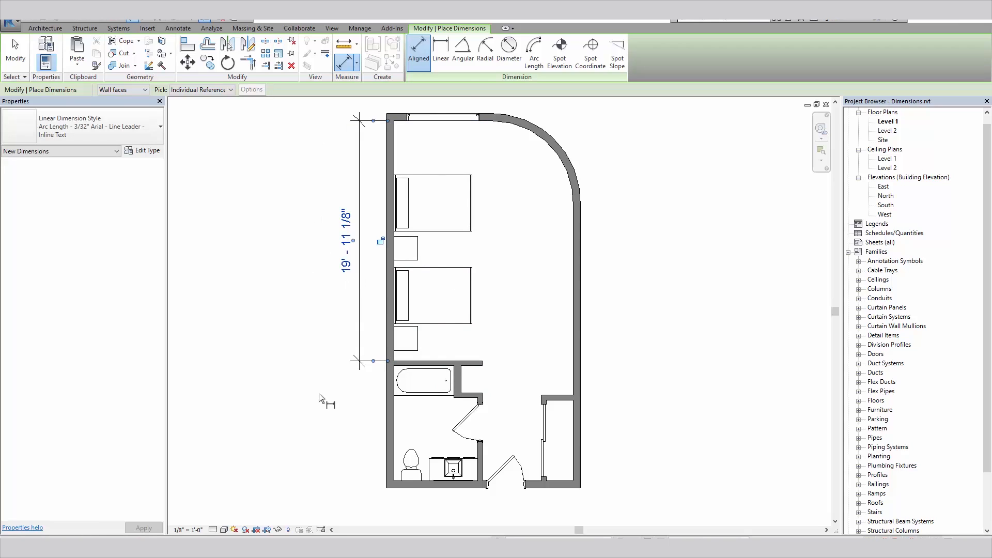
Step: Place a continuous dimension string outside the first dimension, from the window wall through both bathroom partition walls to the entry wall
click(402, 122)
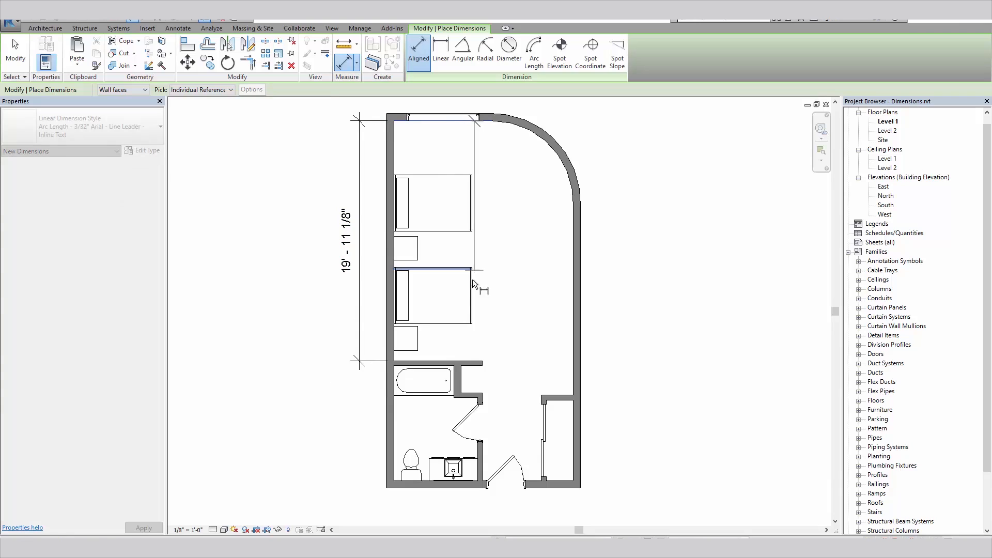
click(445, 360)
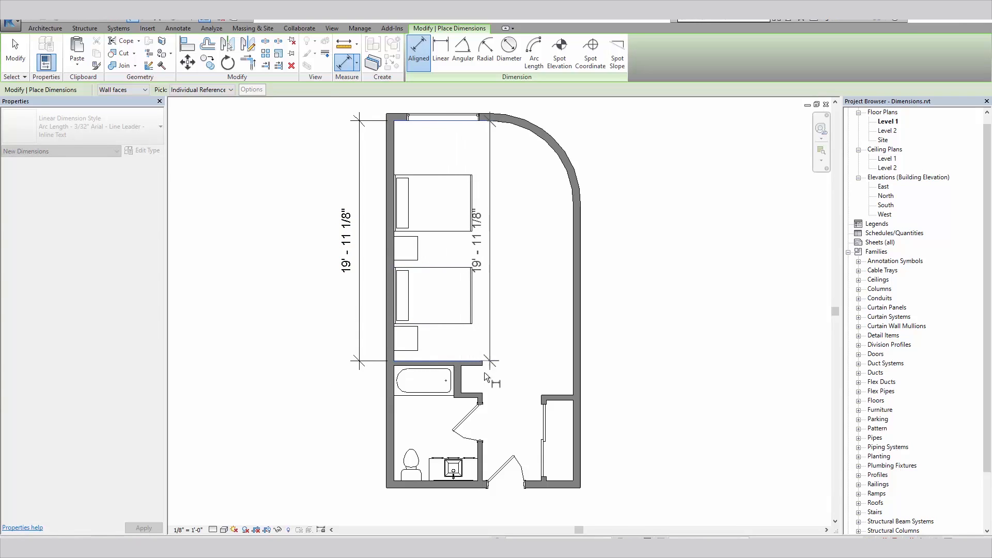
click(474, 394)
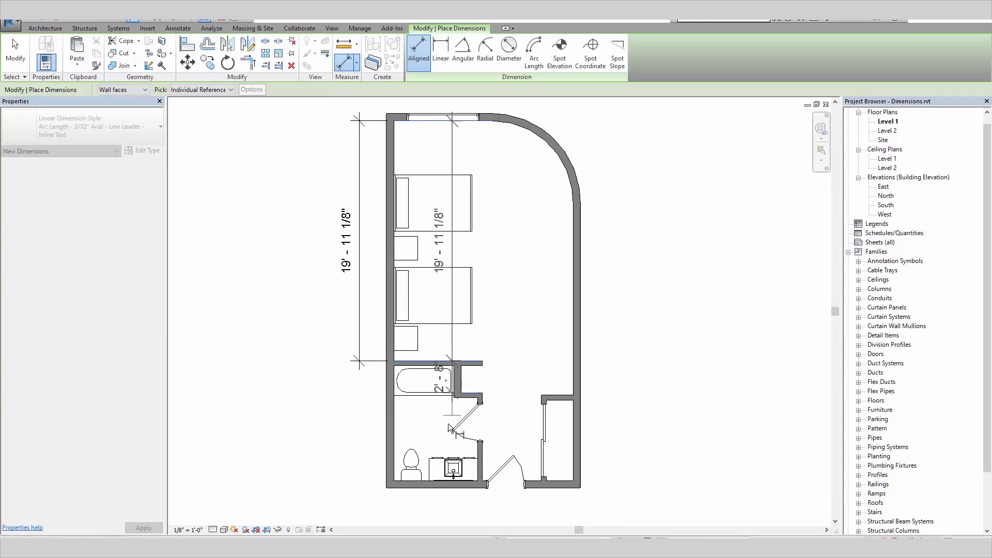
click(426, 482)
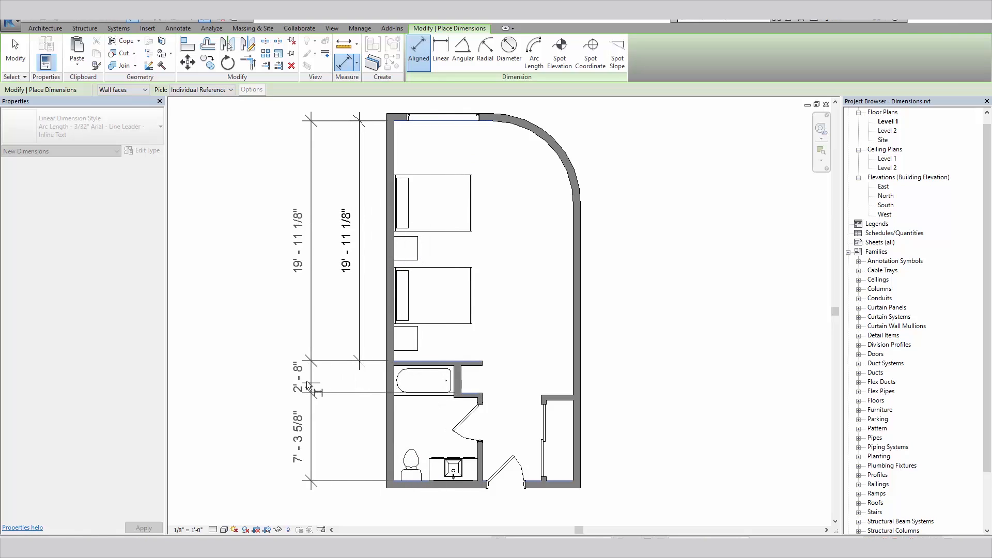
click(302, 321)
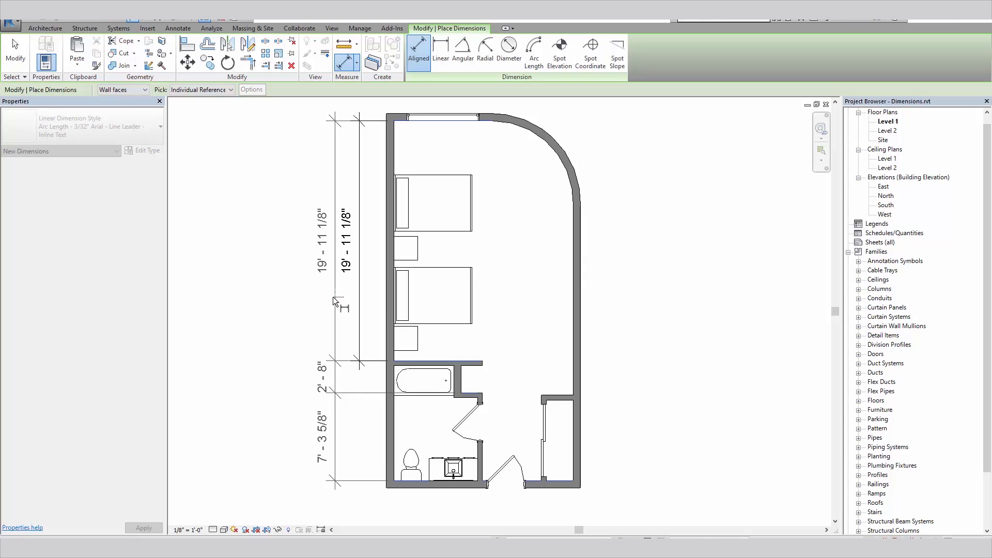
click(333, 297)
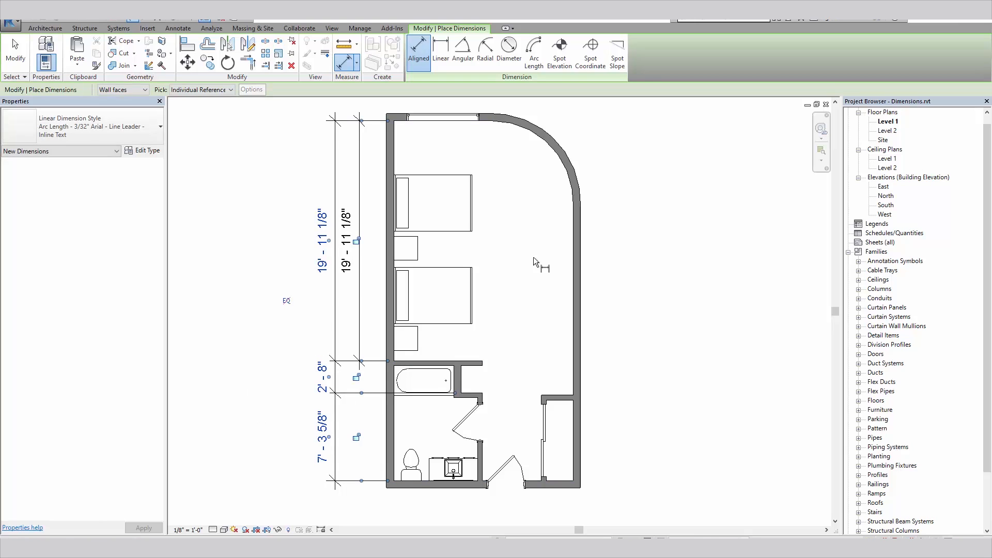
click(423, 134)
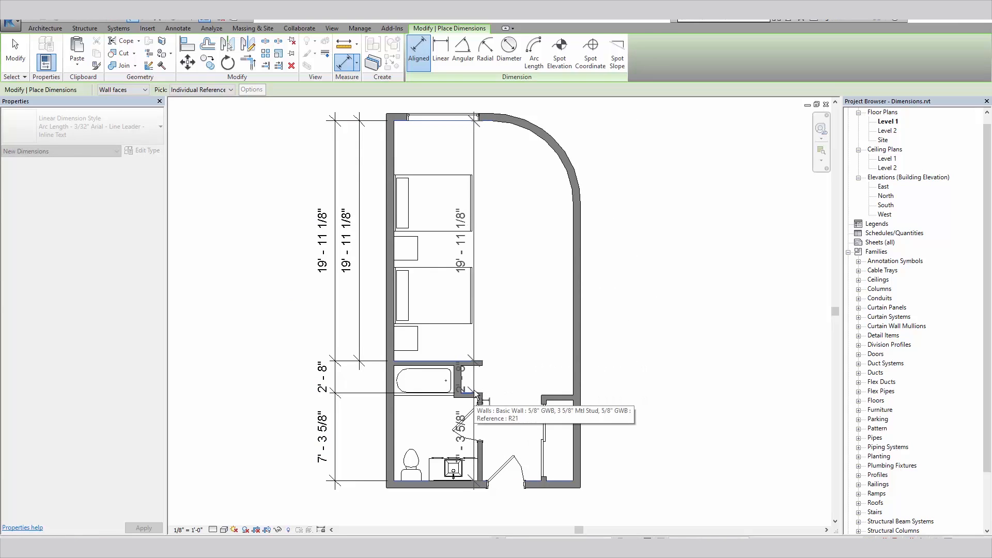
click(490, 396)
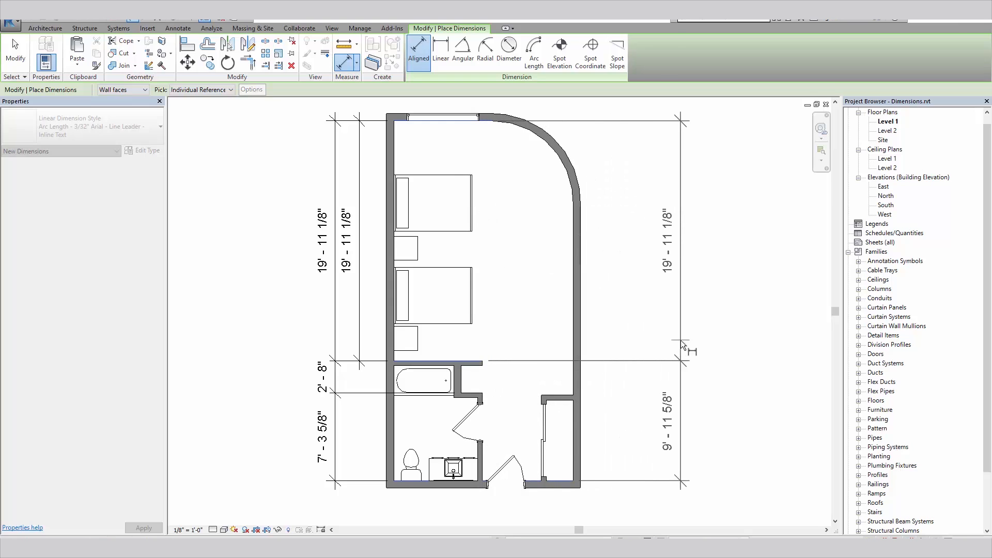
click(547, 438)
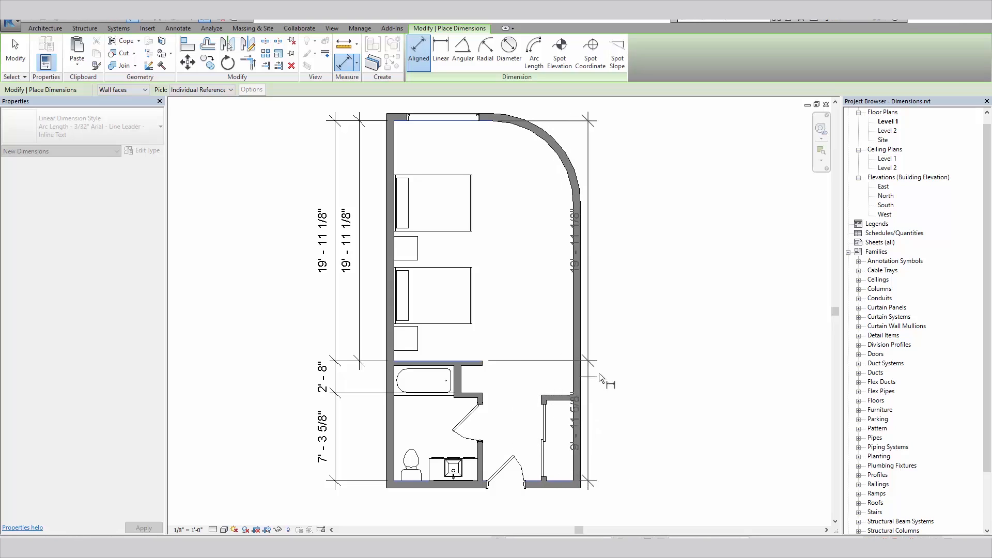
right_click(624, 382)
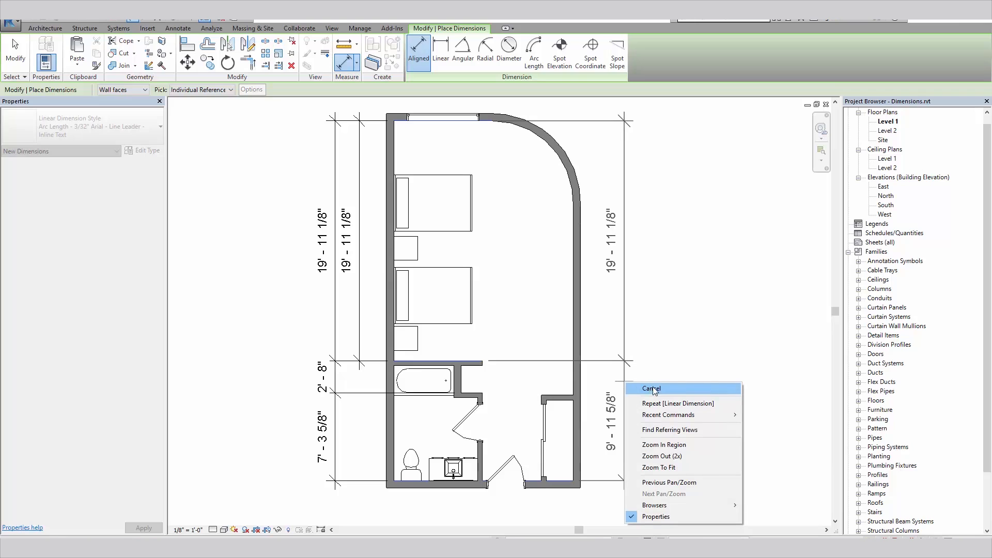
click(650, 375)
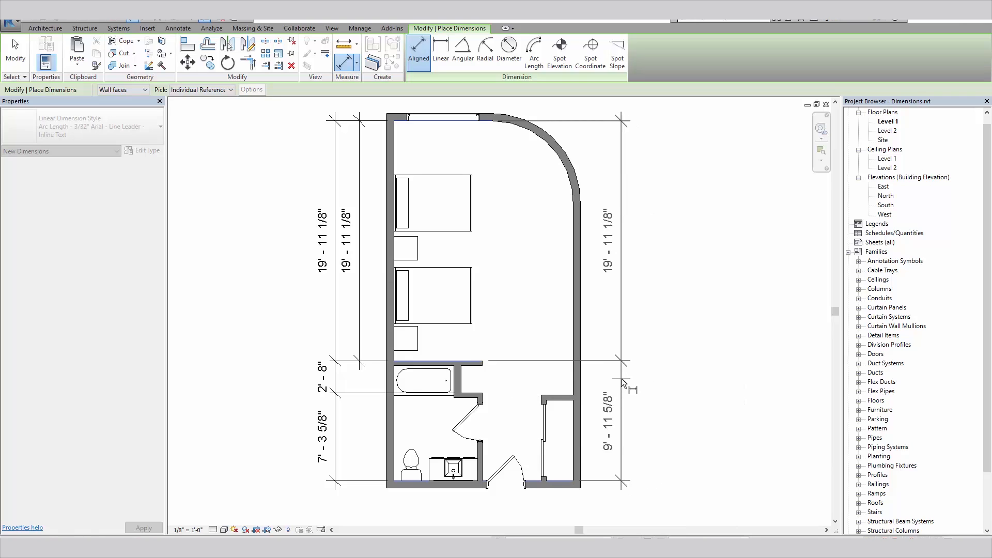
key(Escape)
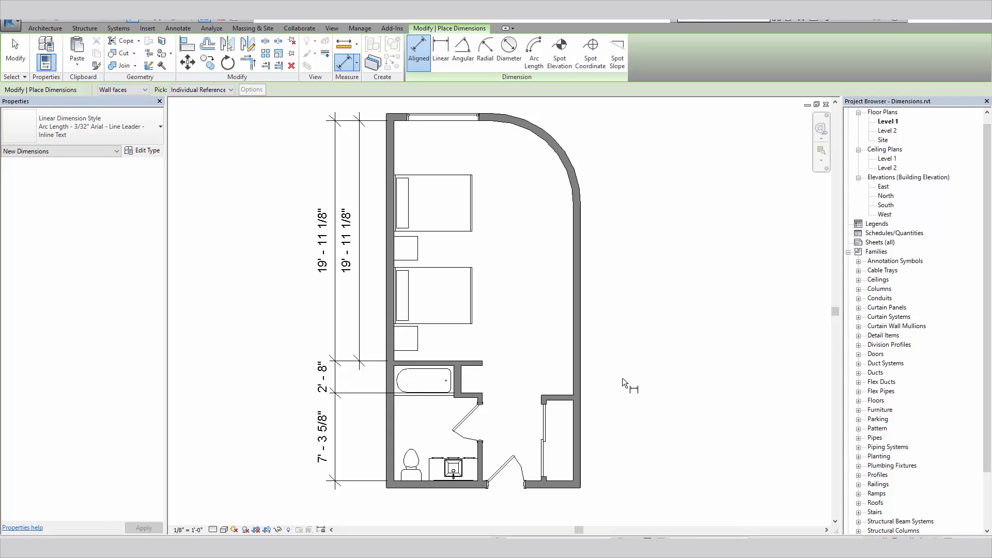
key(Escape)
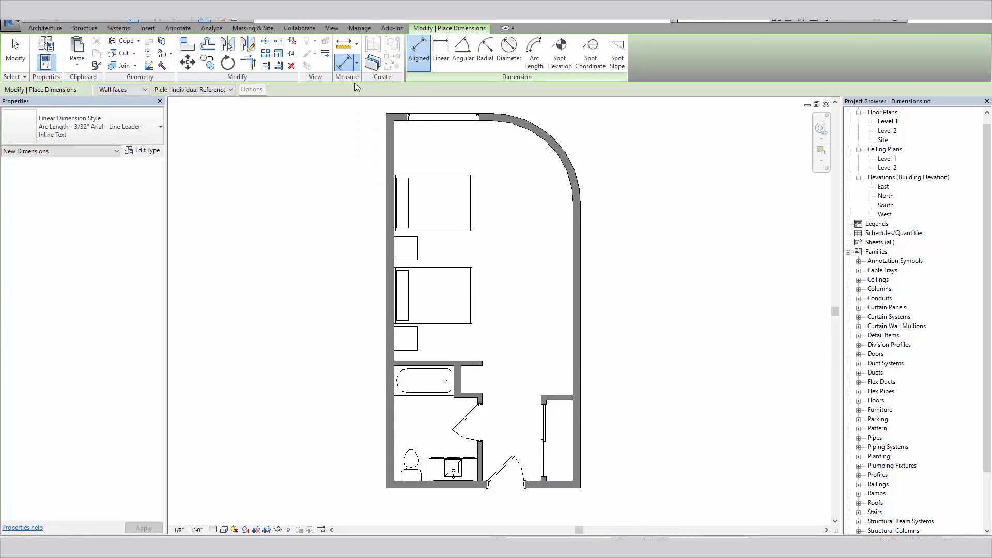
Step: Set the pick mode to Entire Walls and begin an overall dimension of the plan's straight left exterior wall
click(220, 90)
click(214, 109)
click(252, 90)
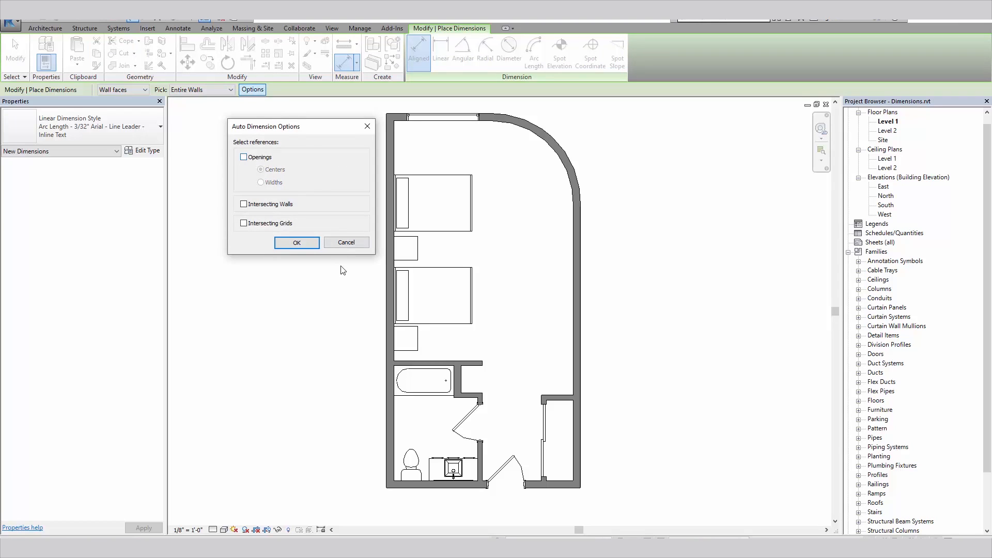
click(296, 242)
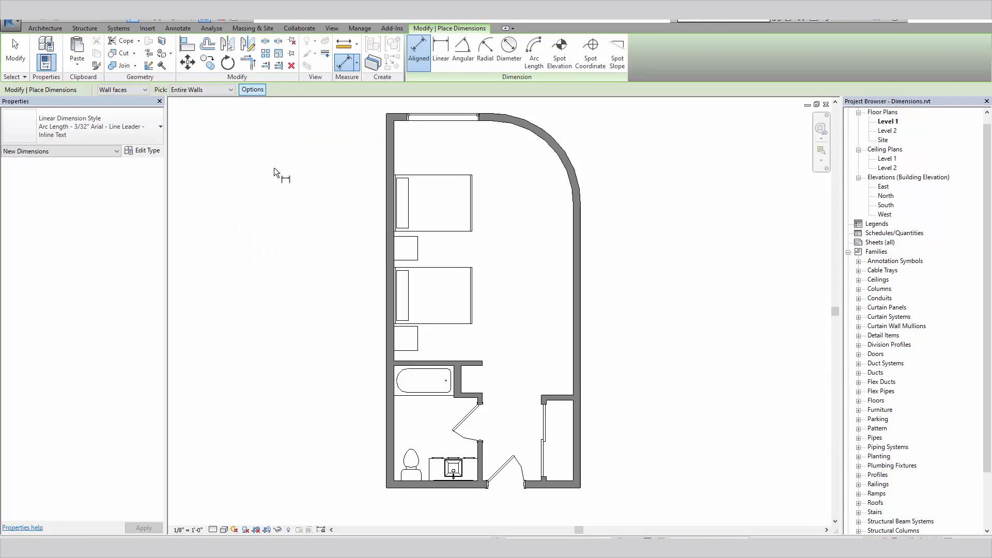
click(385, 142)
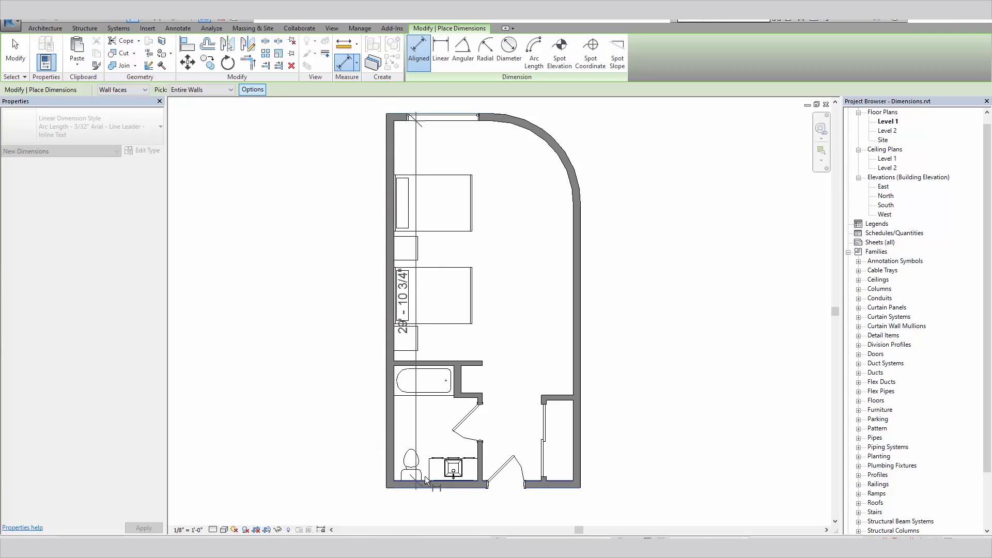
click(404, 479)
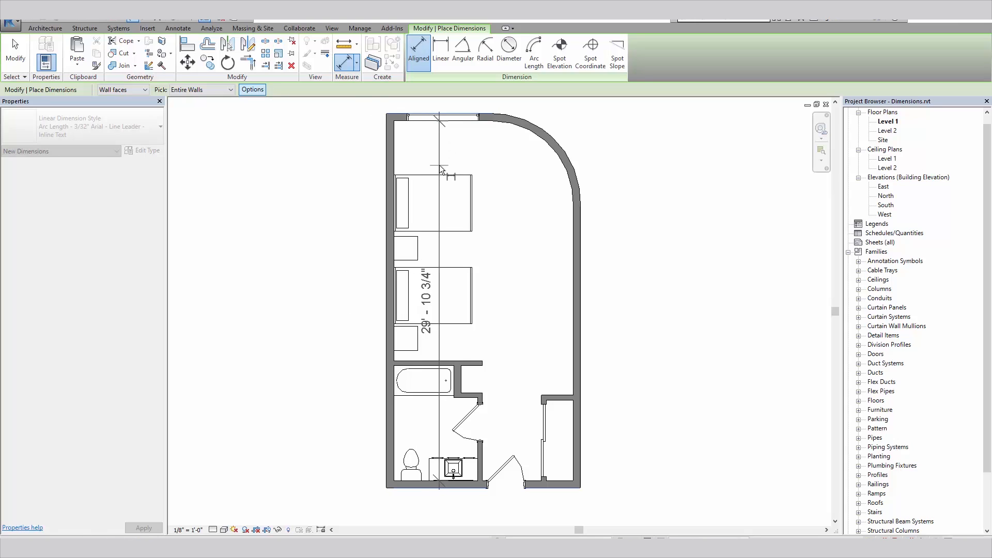
Step: Add the partition walls above and below the recess beside the bathtub as references and place the dimension string right of the plan
click(209, 90)
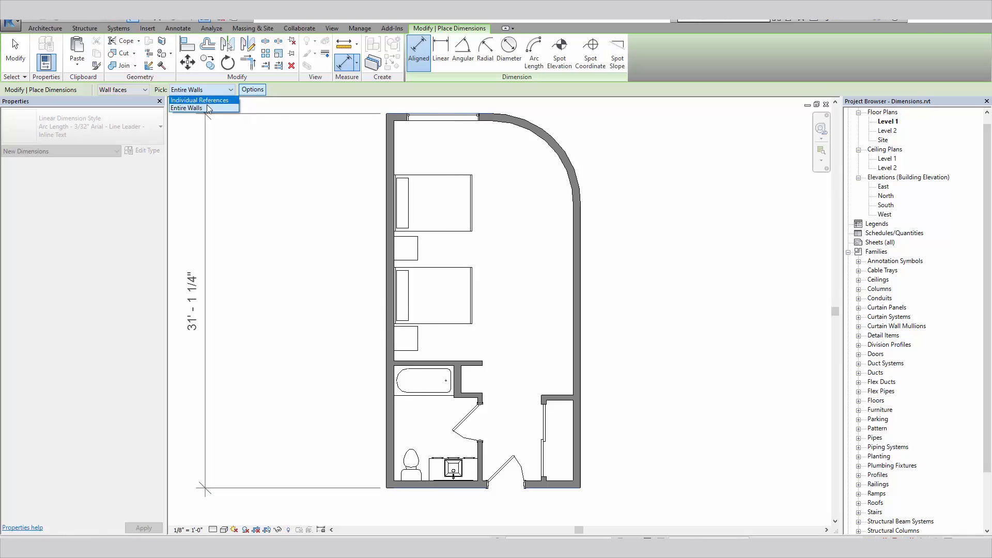
click(216, 91)
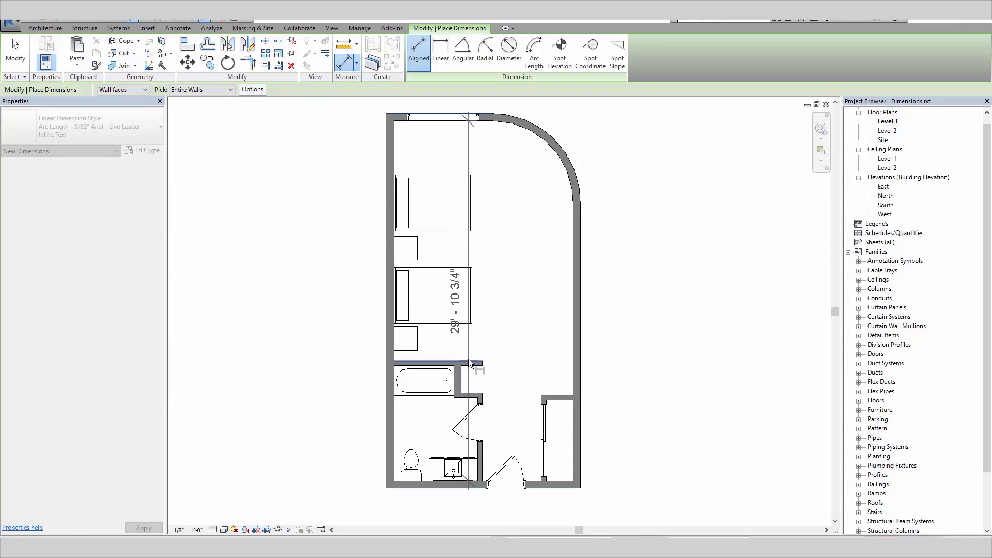
click(462, 381)
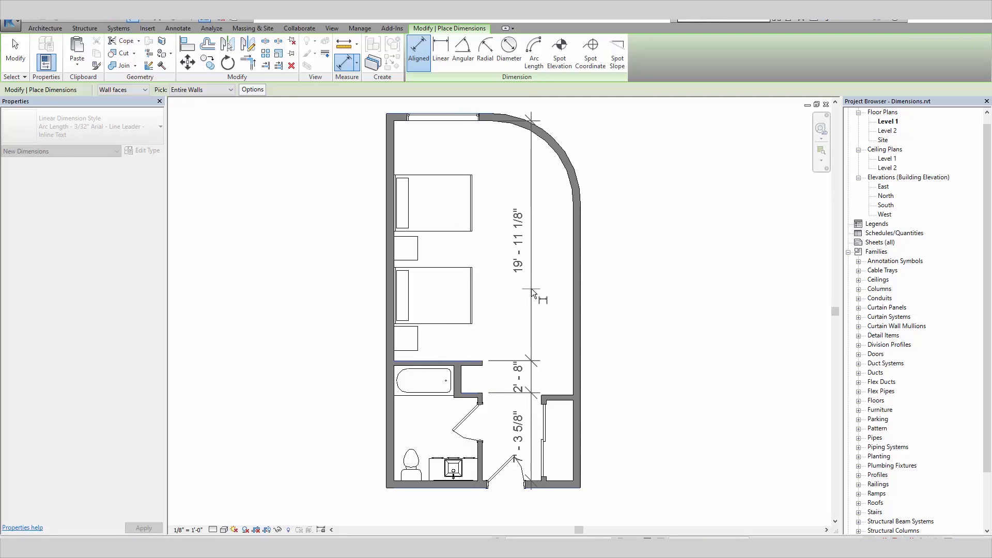
click(619, 284)
key(Escape)
key(Escape)
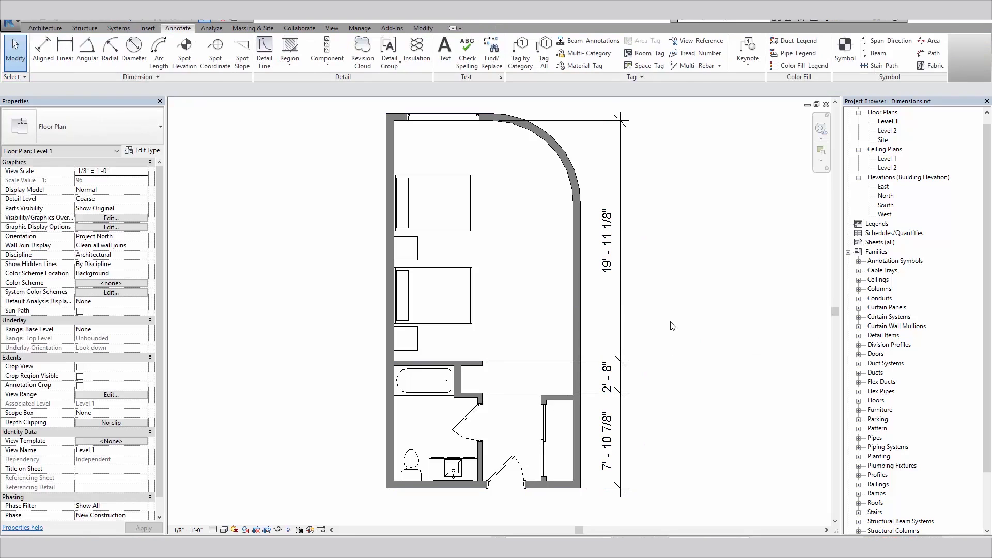
Step: Move the dimension string's witness line at the recess's lower partition wall to the wall's opposite face
click(620, 279)
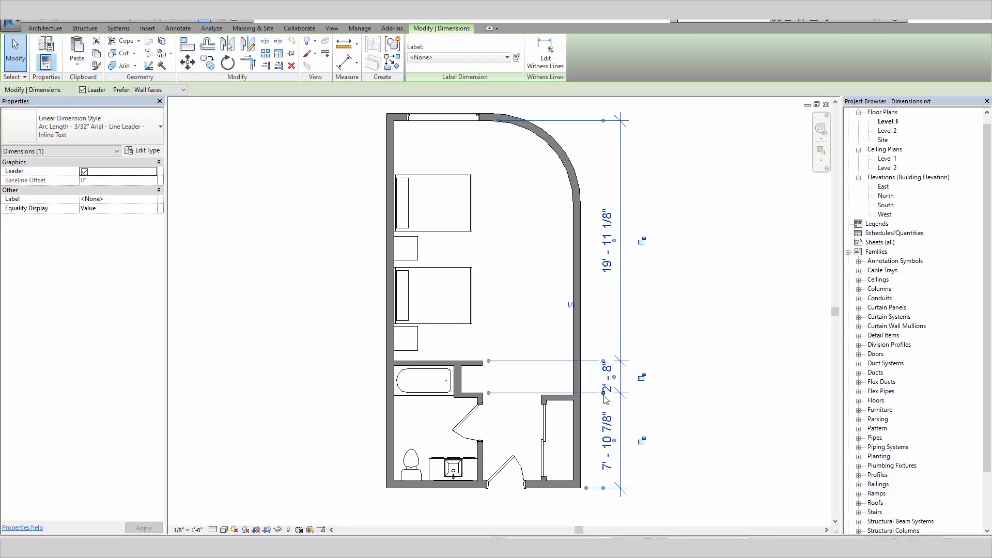
drag(603, 394, 470, 398)
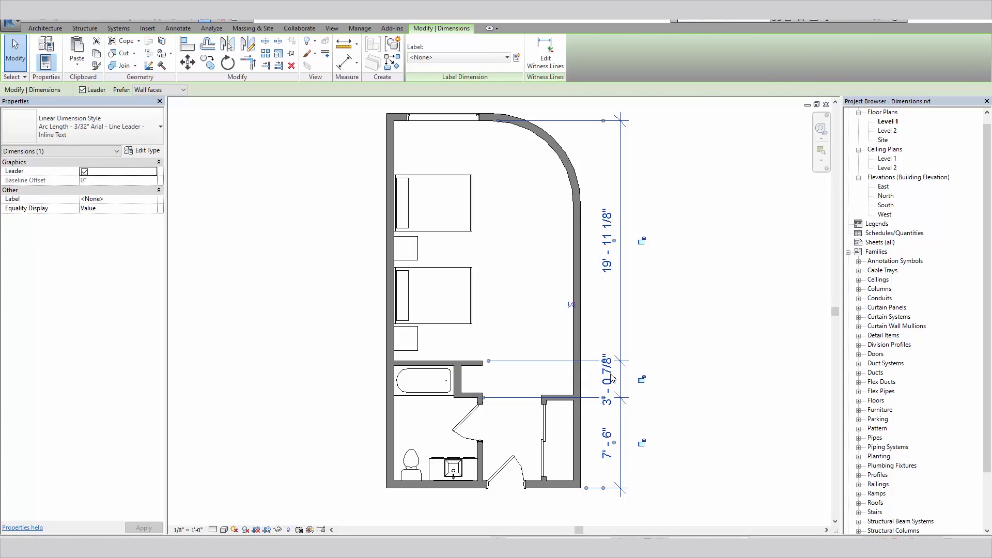
click(645, 287)
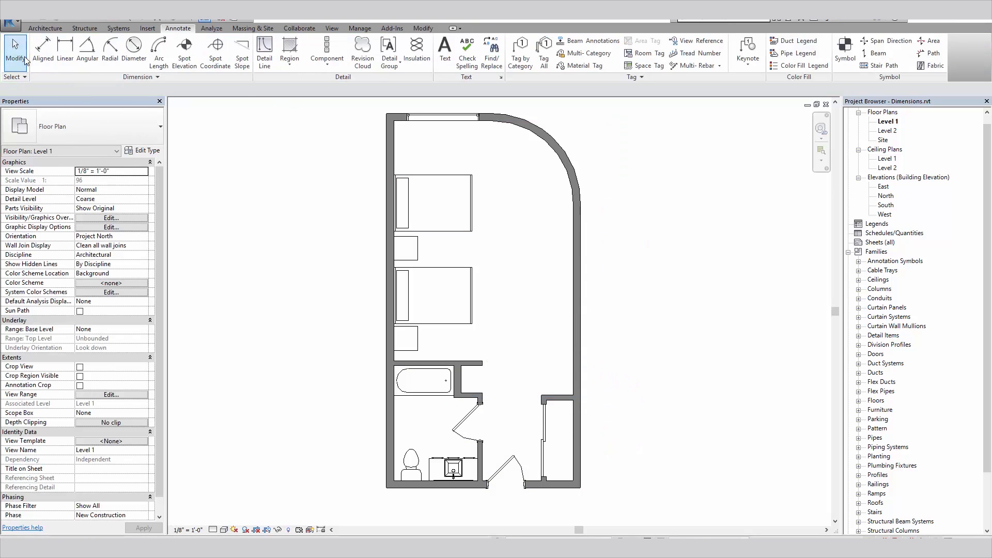
Step: Enable opening centers and intersecting walls as automatic dimension references, and place a string outside the entire straight left exterior wall
click(43, 49)
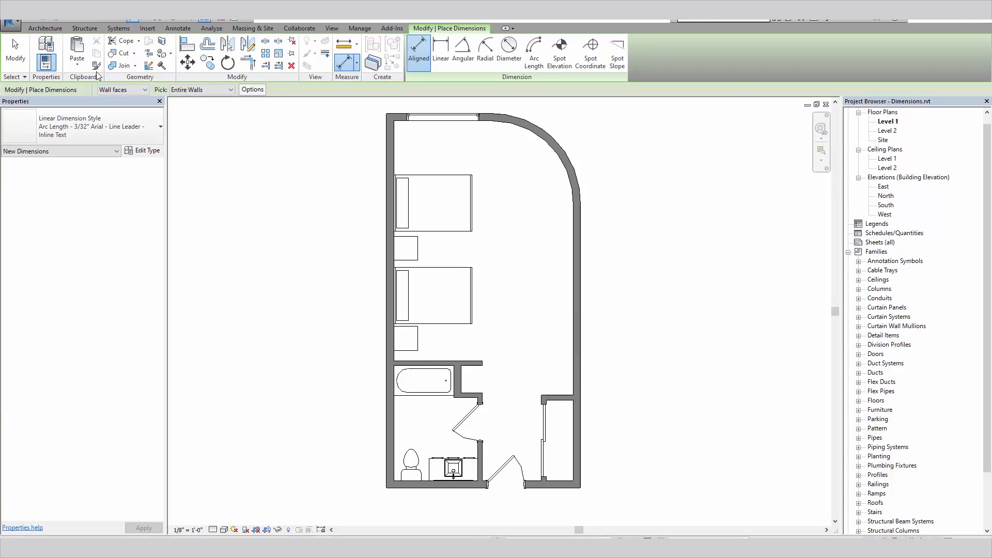
click(253, 90)
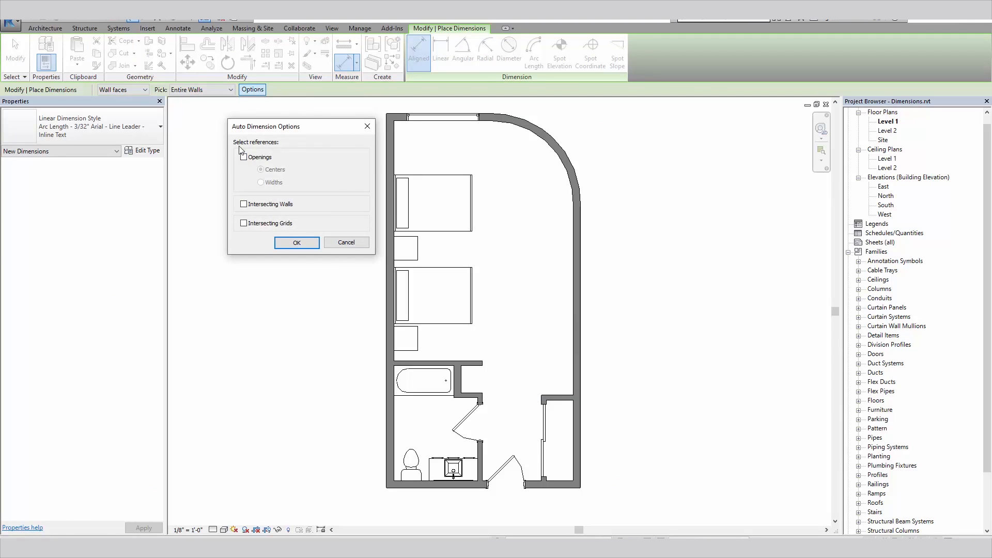
click(260, 157)
click(244, 205)
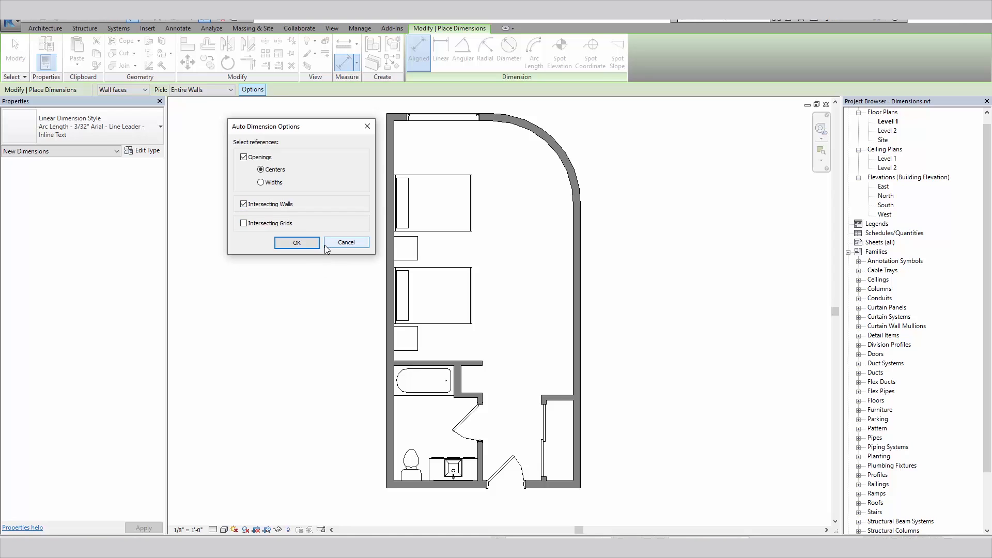
click(298, 242)
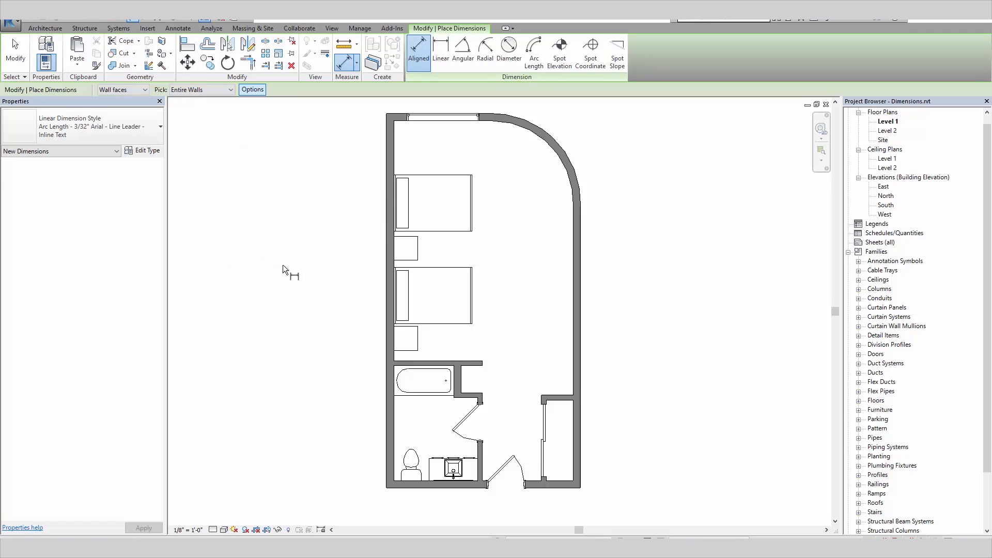
click(391, 153)
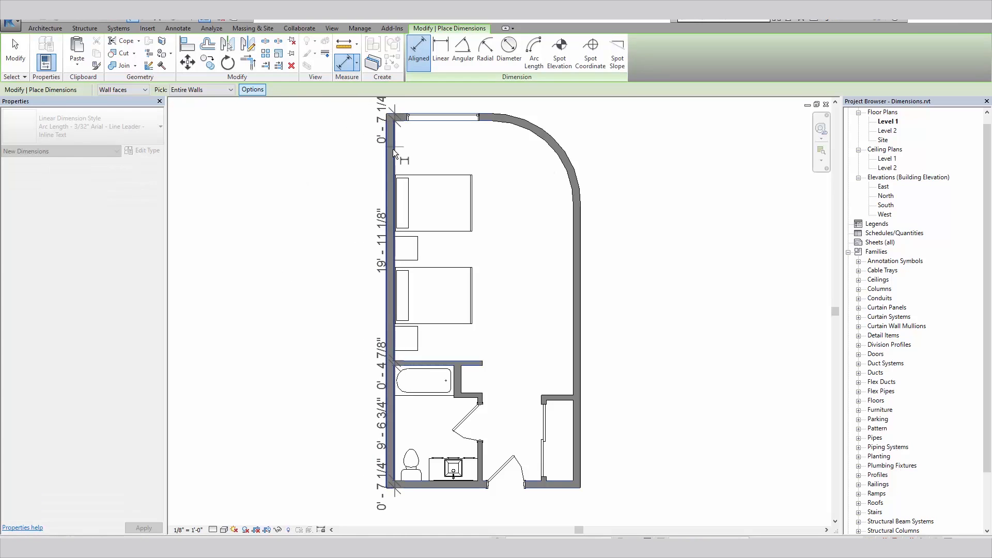
click(364, 165)
Step: Place an automatic dimension string below the entire entry wall using the same references, and delete that string
middle_drag(451, 517, 439, 395)
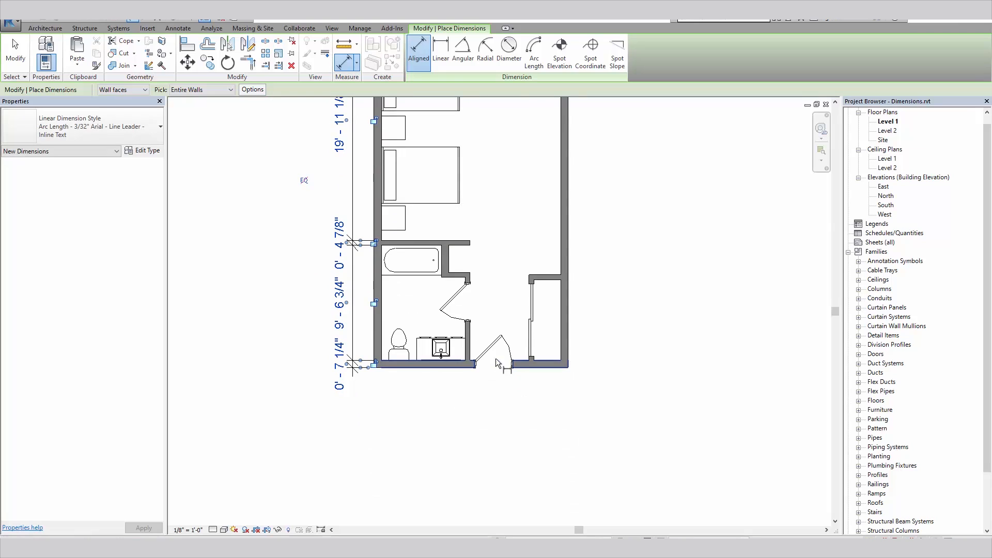
click(423, 365)
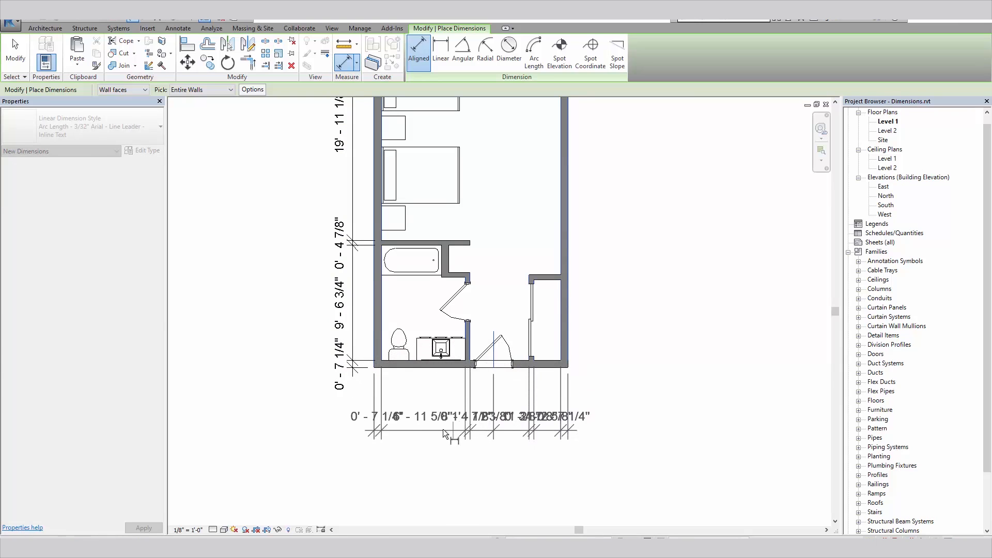
click(444, 427)
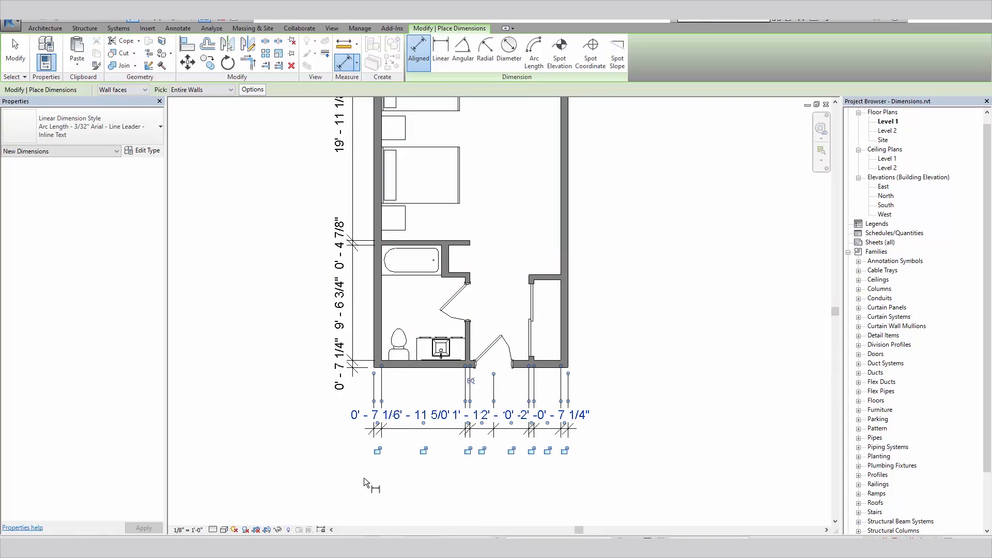
key(Escape)
key(Escape)
click(459, 428)
key(Delete)
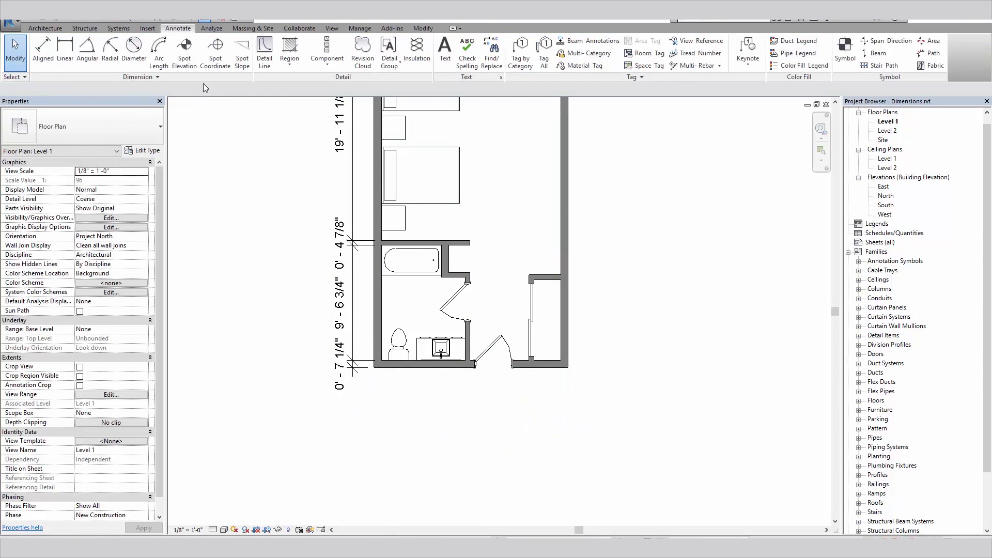
Step: Set the automatic references to opening widths without intersecting walls, and place a dimension string below the entire entry wall
click(43, 49)
click(252, 90)
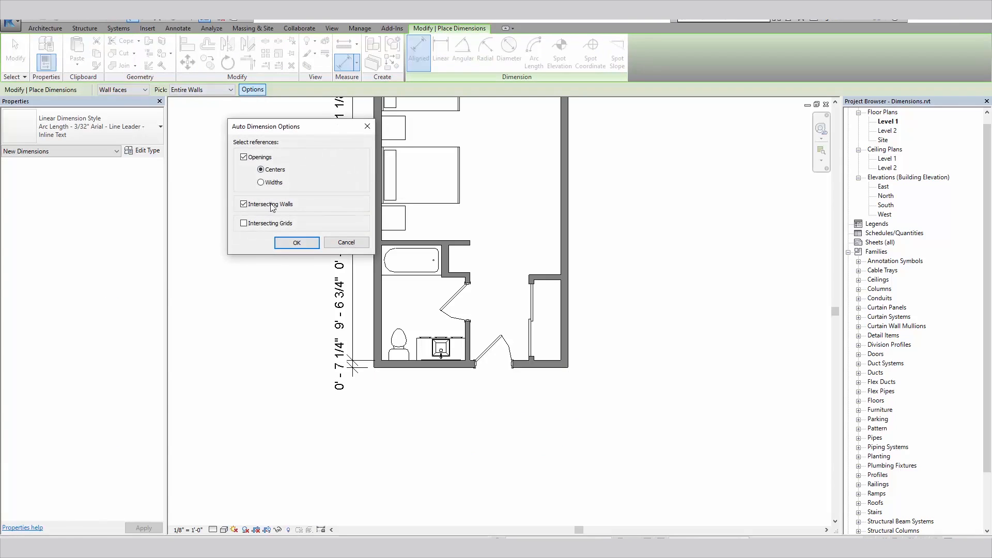
click(244, 204)
click(297, 243)
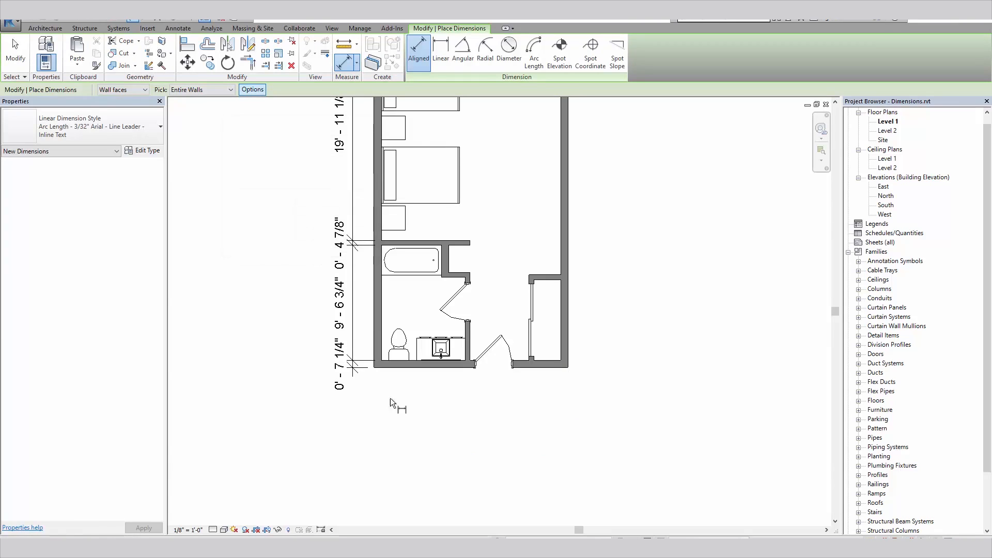
click(412, 364)
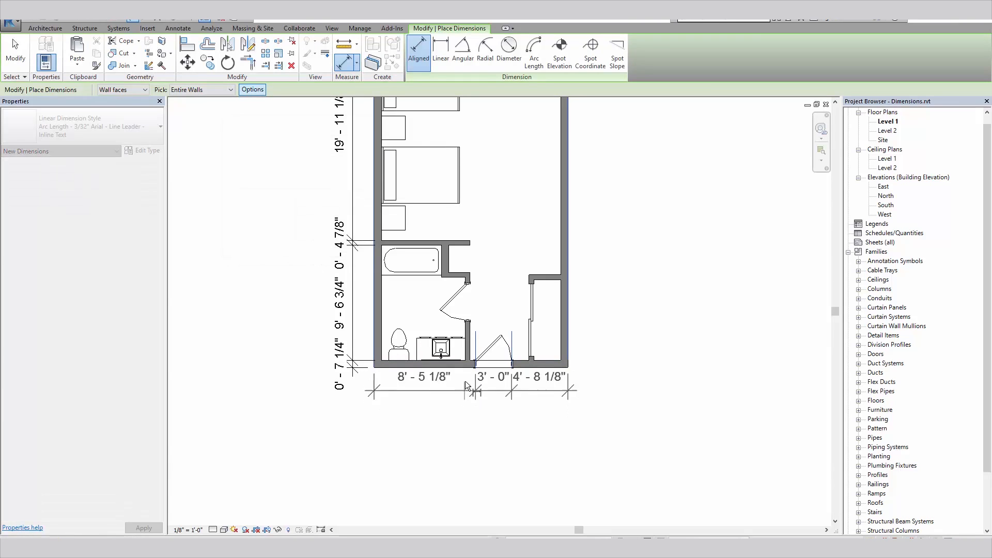
click(498, 406)
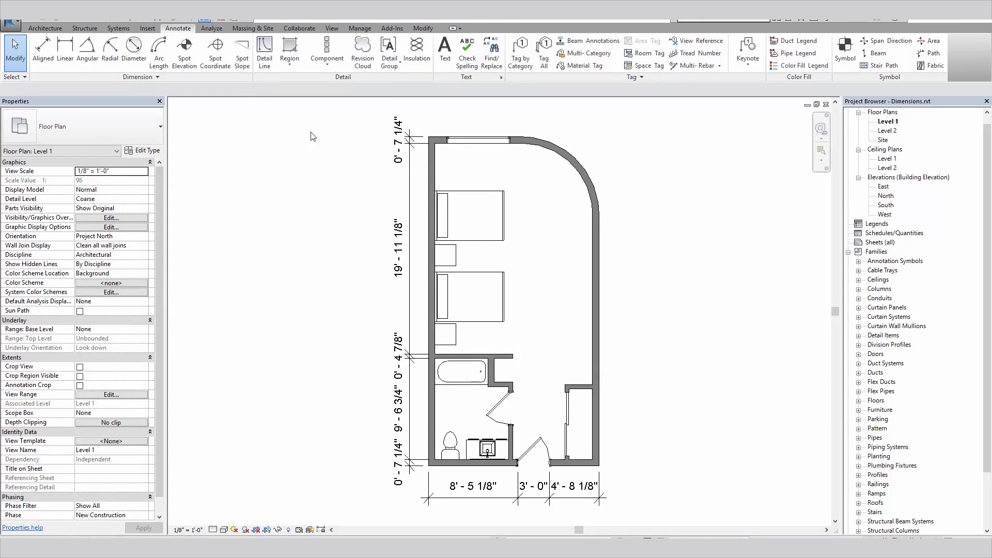
Step: Place an aligned dimension between the center lines of the two beds, in the open floor beside them
click(43, 52)
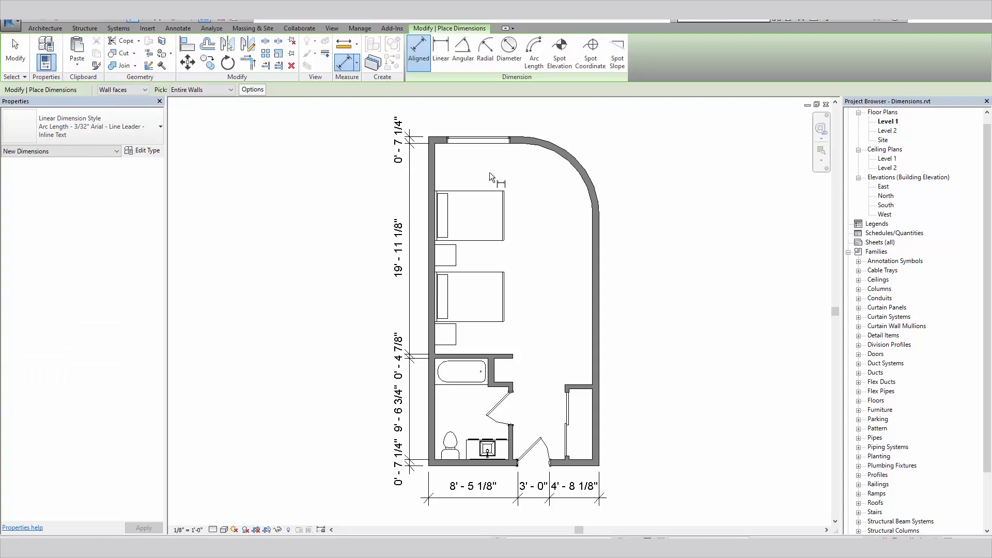
click(489, 216)
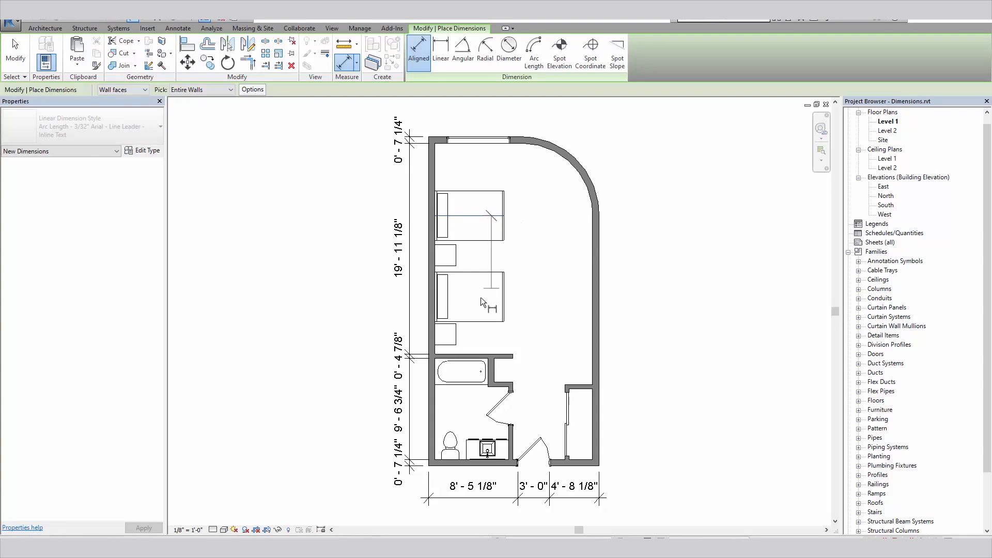
click(485, 294)
click(545, 279)
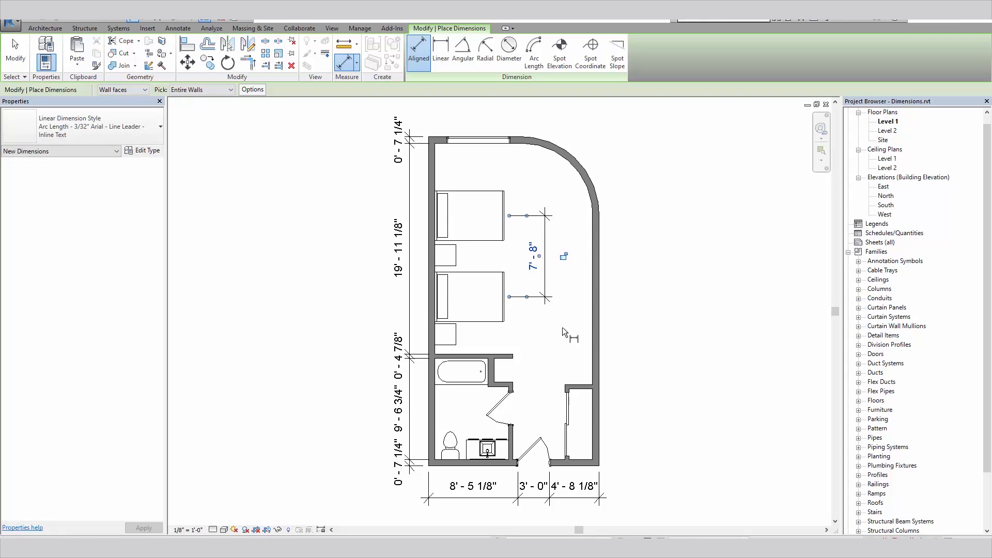
key(Escape)
click(545, 279)
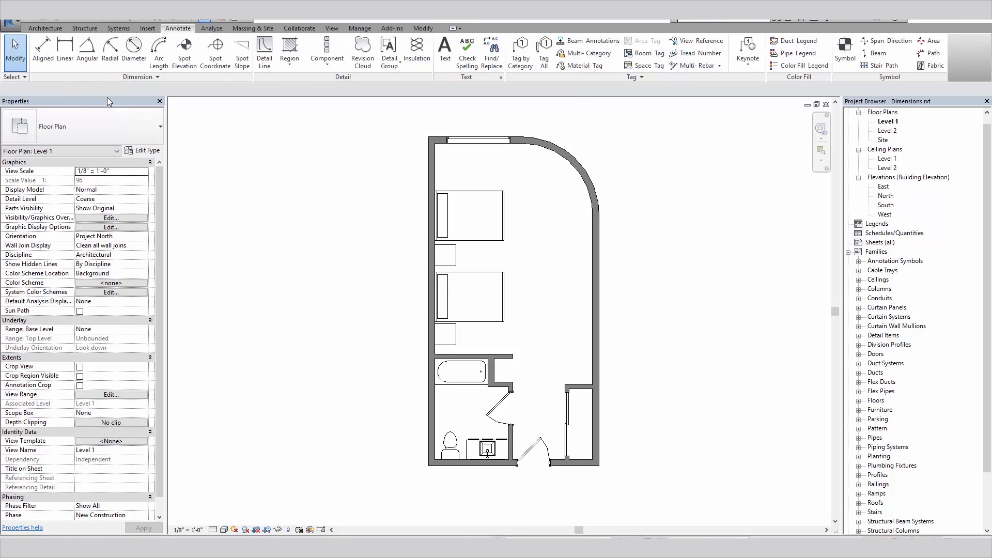
Step: Place a horizontal linear dimension from the end corner of the partition above the recess to the closet wall's outer corner, and delete it
click(66, 60)
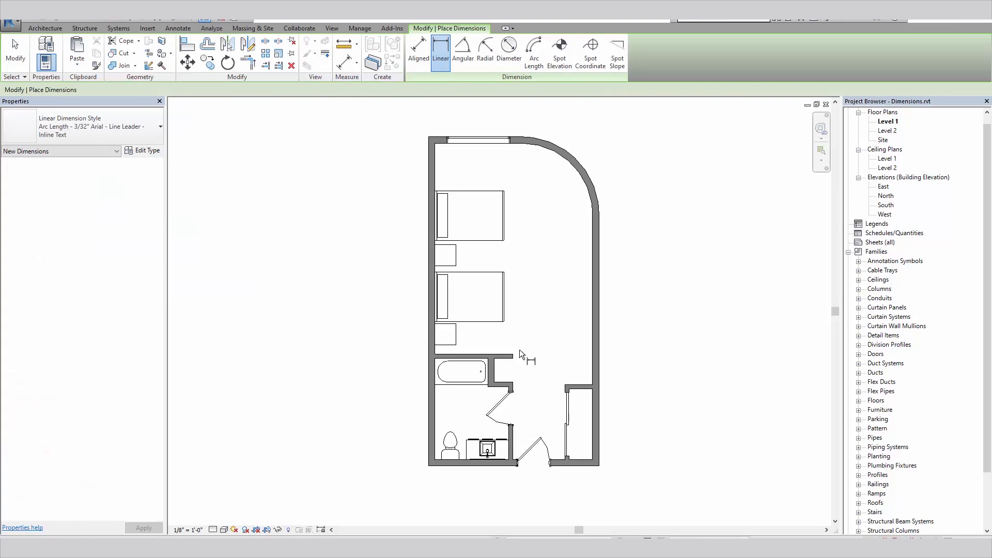
scroll(567, 386, up, 5)
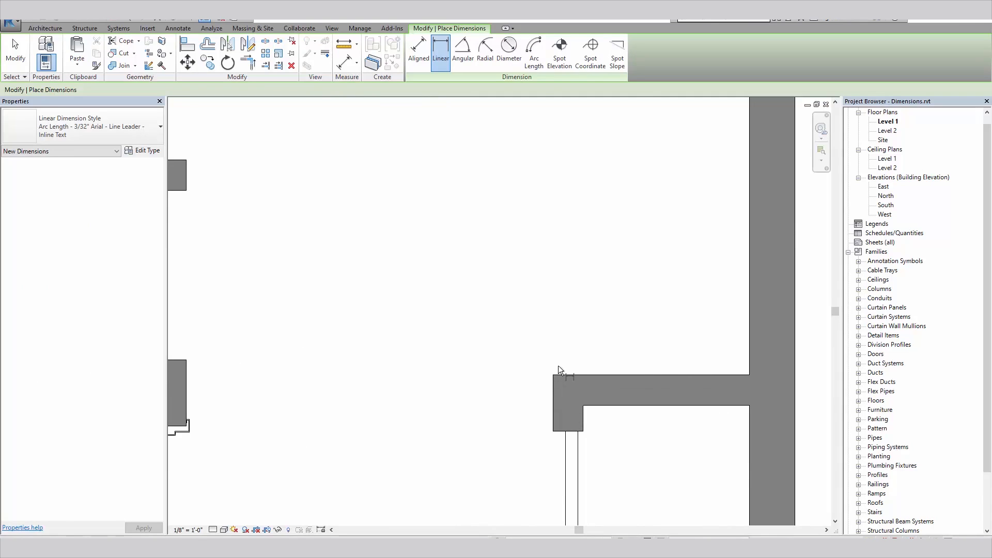
scroll(559, 356, down, 4)
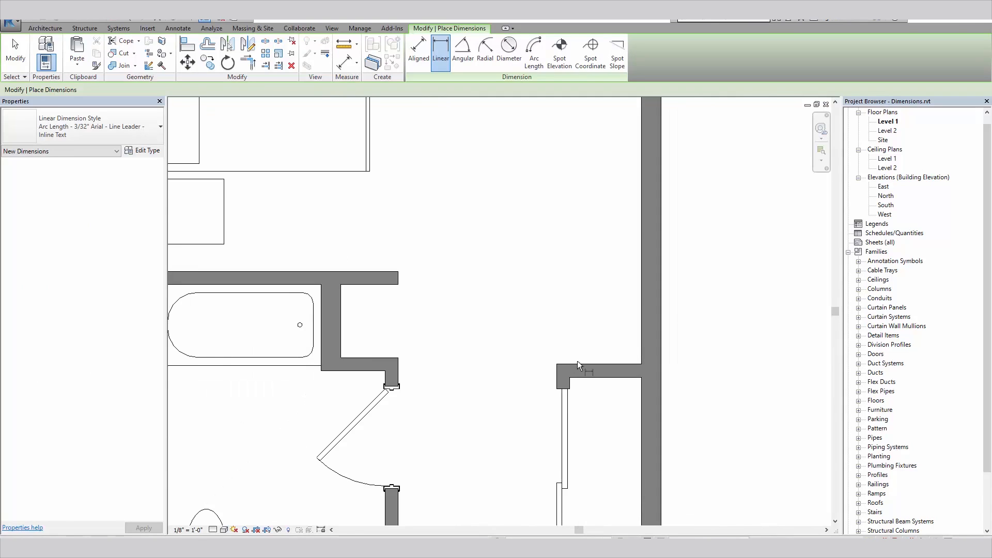
click(398, 271)
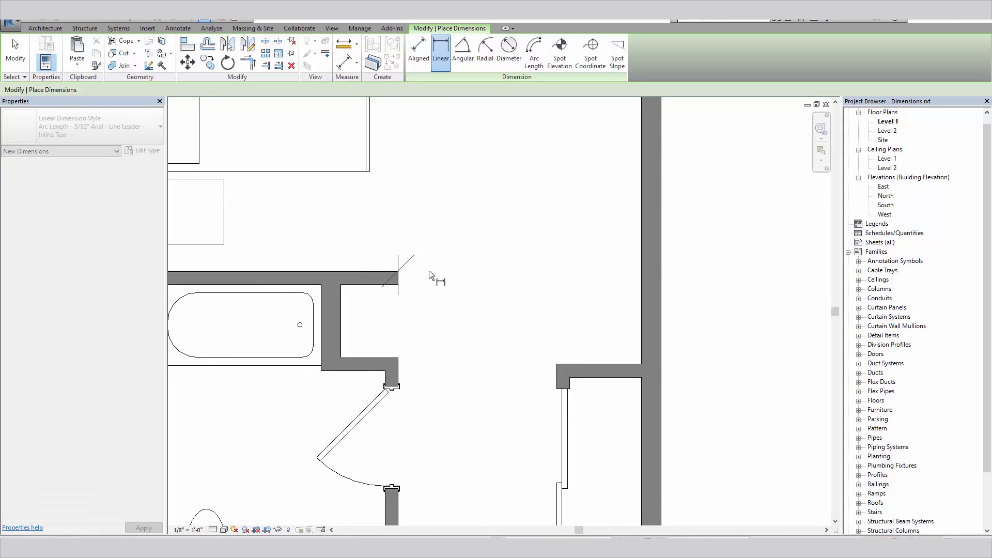
click(557, 364)
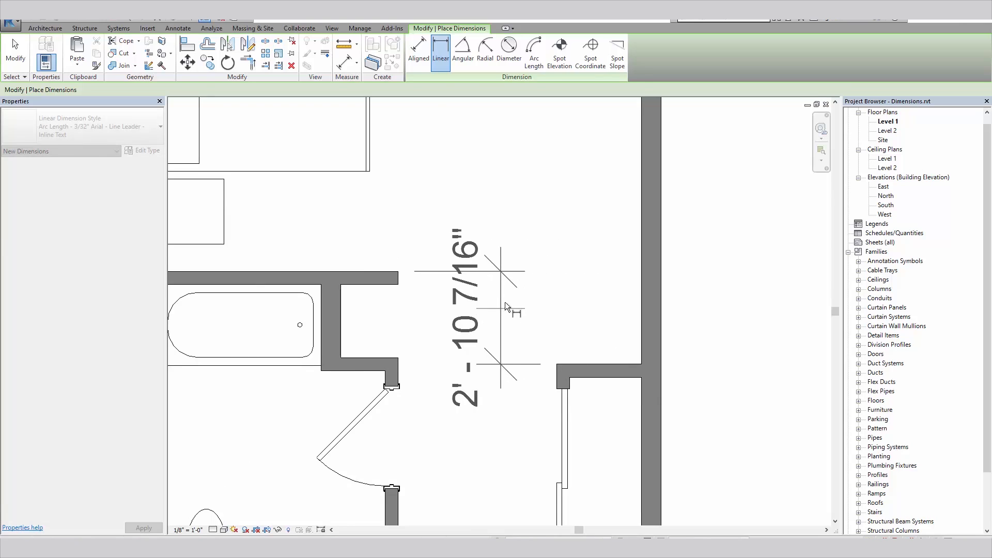
scroll(517, 320, down, 3)
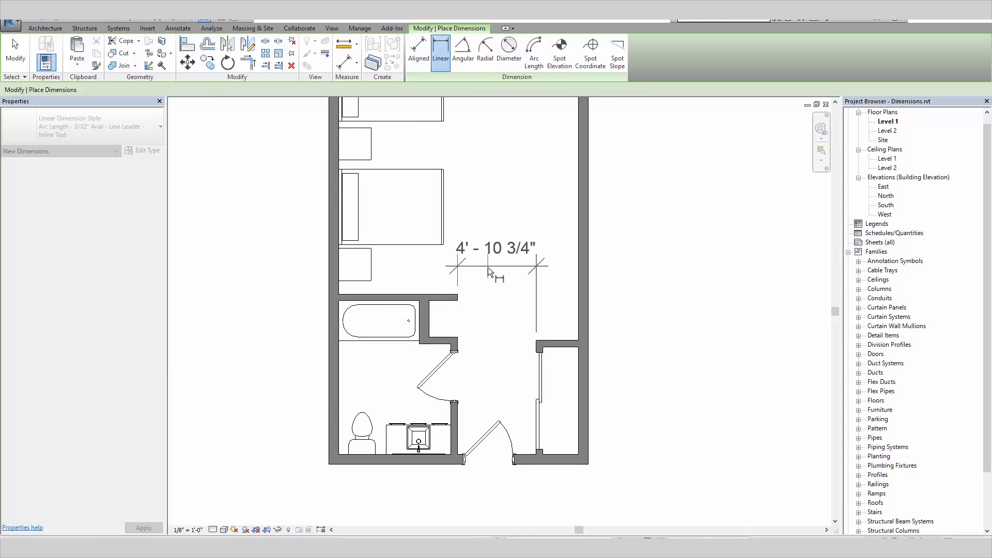
click(487, 267)
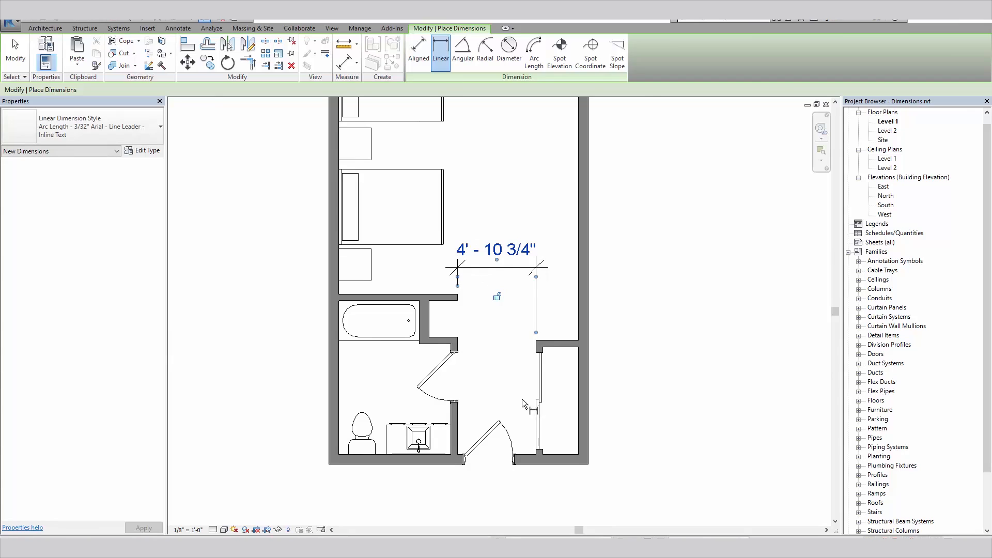
key(Escape)
key(Escape)
click(504, 264)
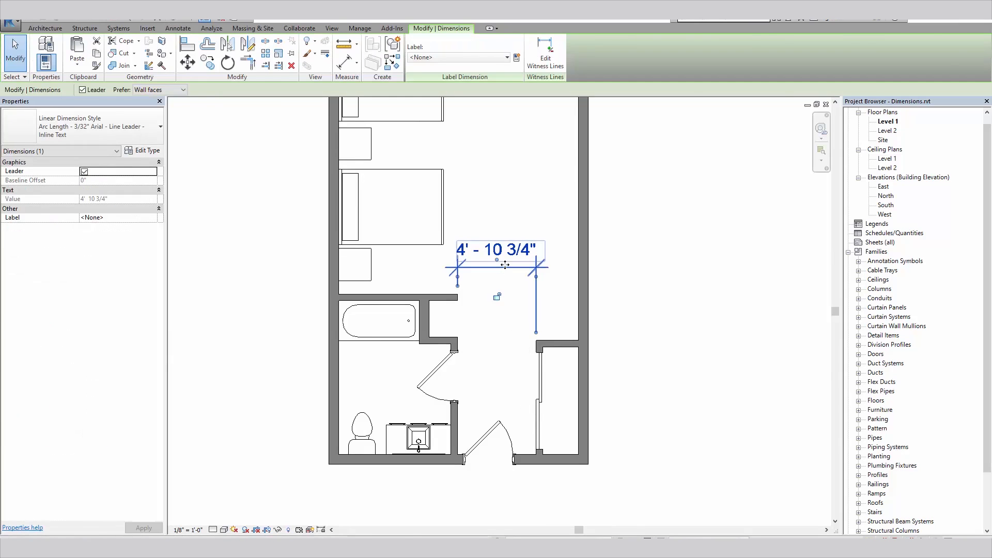
key(Delete)
Step: Create a wall similar to the partition above the recess, drawn diagonally in the open floor between the beds and the closet
right_click(457, 298)
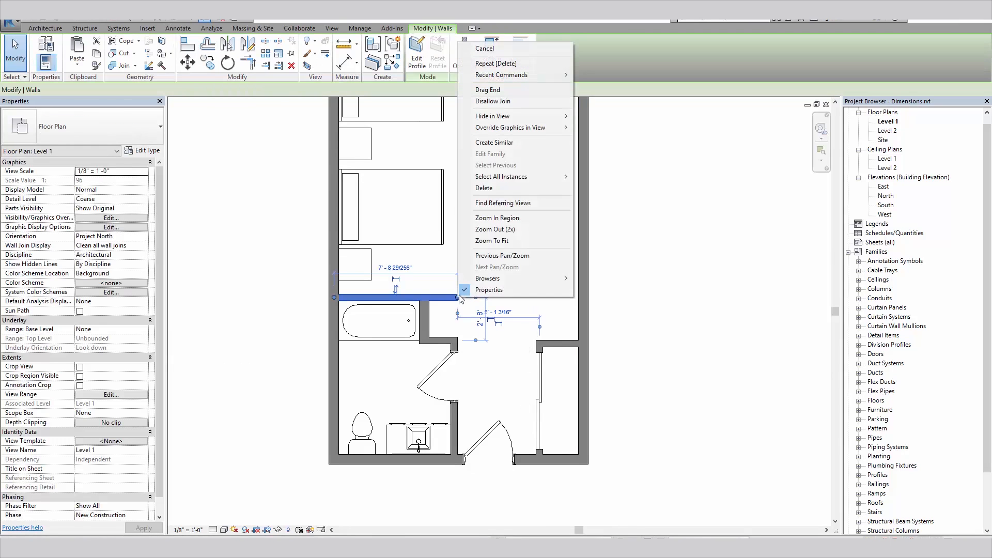
click(503, 141)
click(496, 259)
click(555, 208)
key(Escape)
key(Escape)
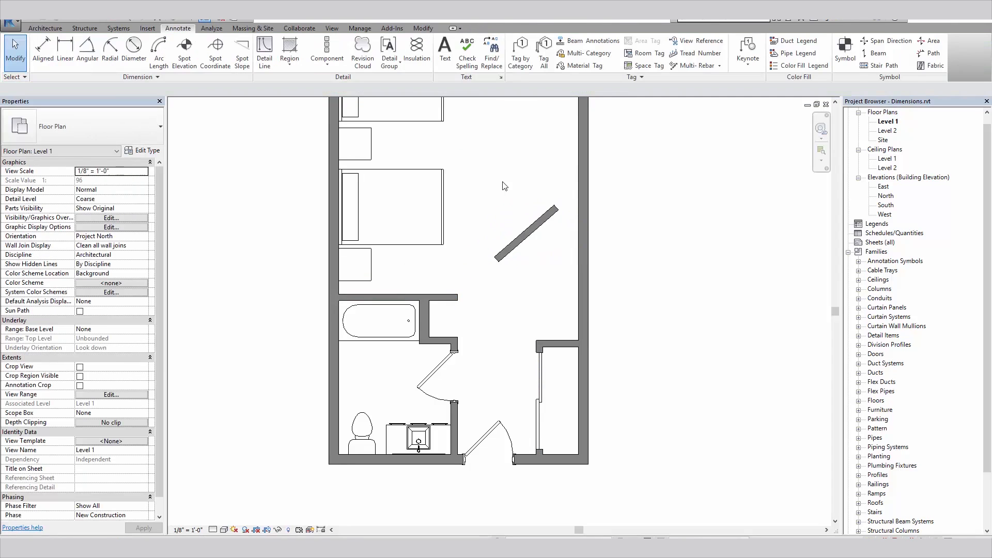
Step: Try a linear dimension from the partition's end corner to the diagonal wall's upper corner, previewing its orientations
click(67, 62)
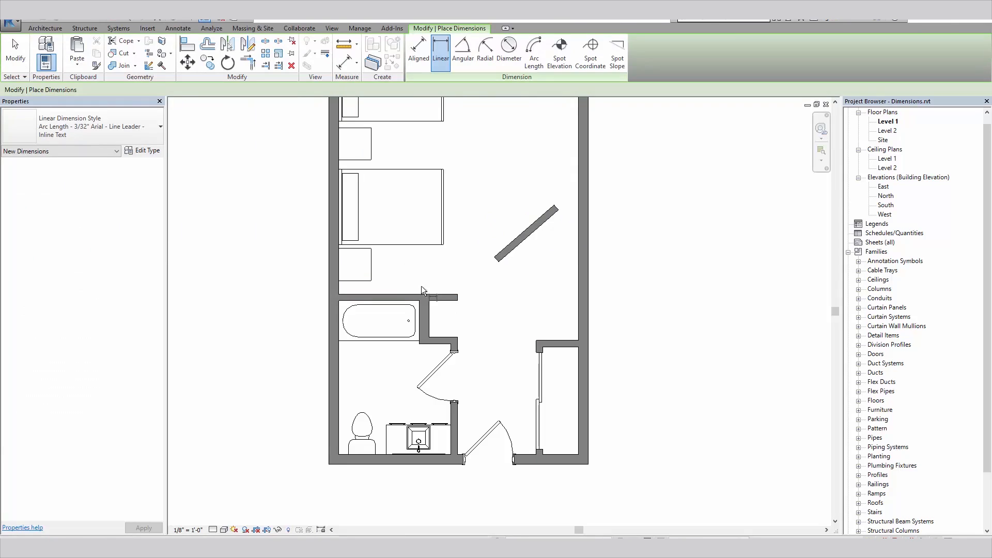
click(458, 294)
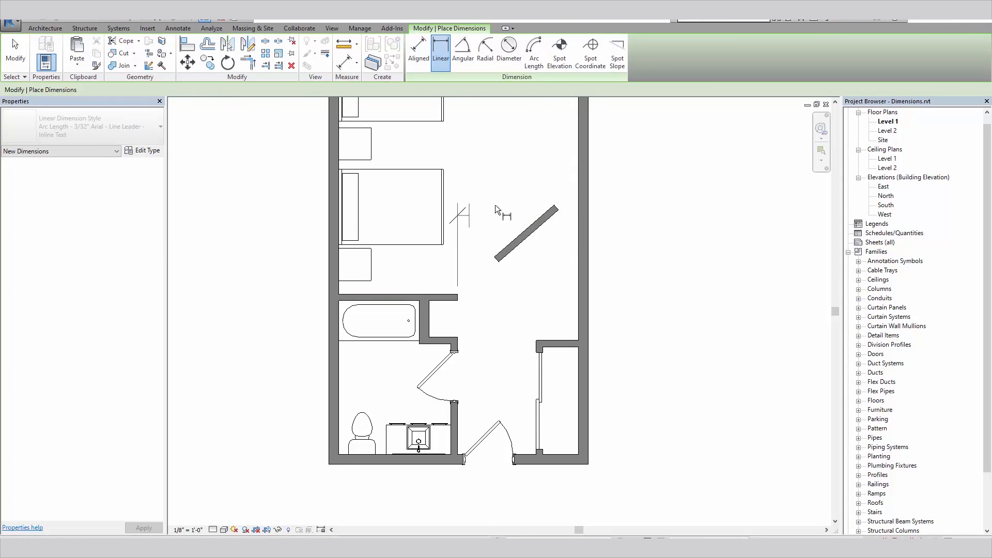
click(554, 203)
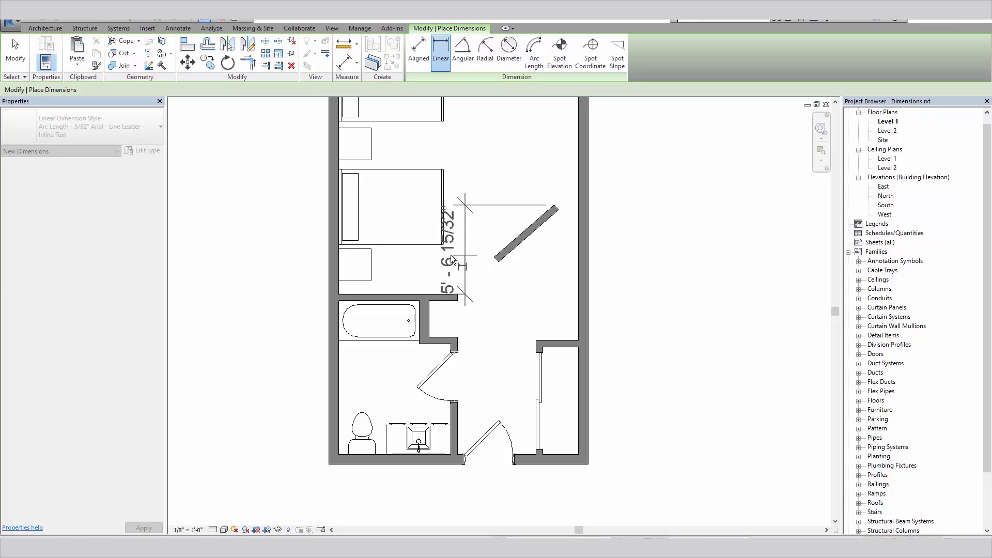
key(Escape)
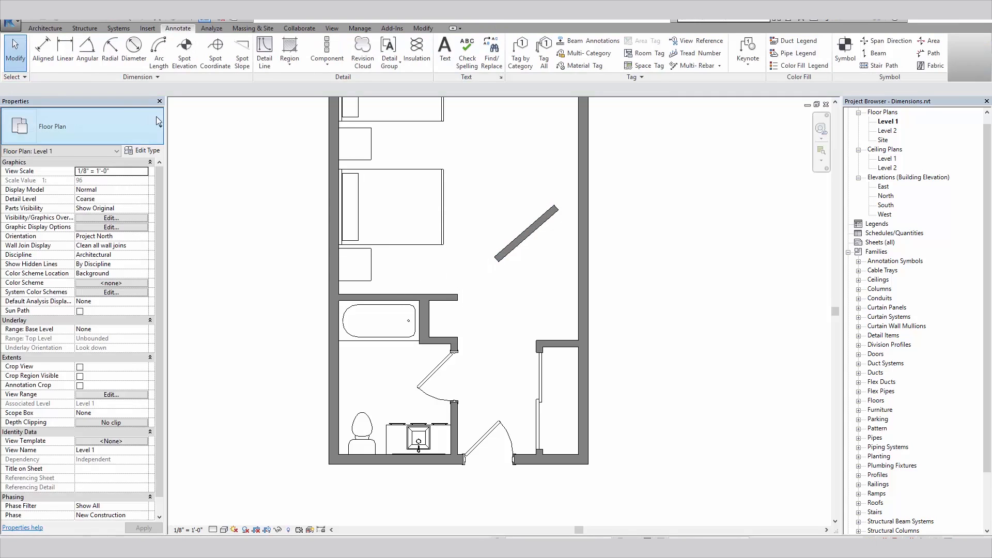
Step: Place an angular dimension between the diagonal wall's lower face and the closet's upper wall face, and select it
click(87, 57)
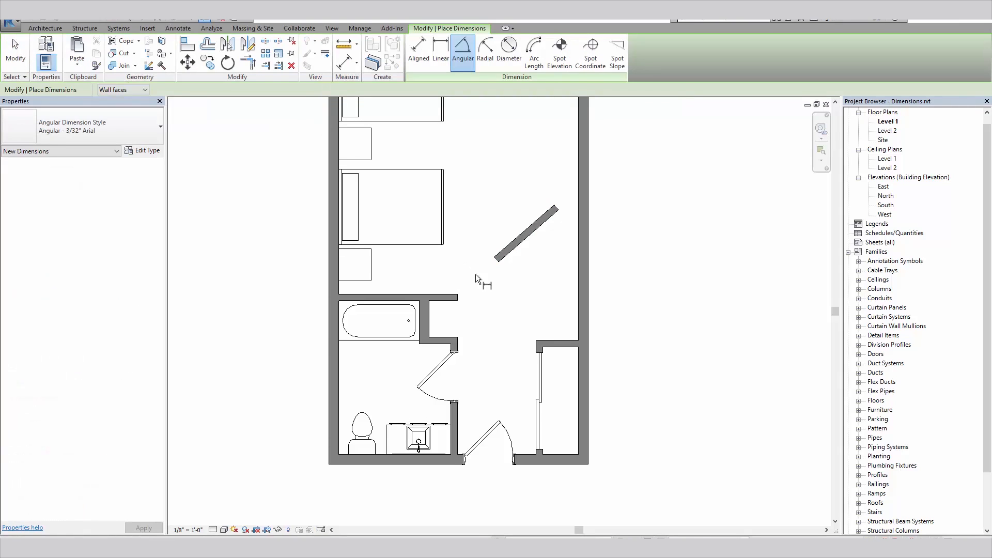
click(529, 240)
click(552, 338)
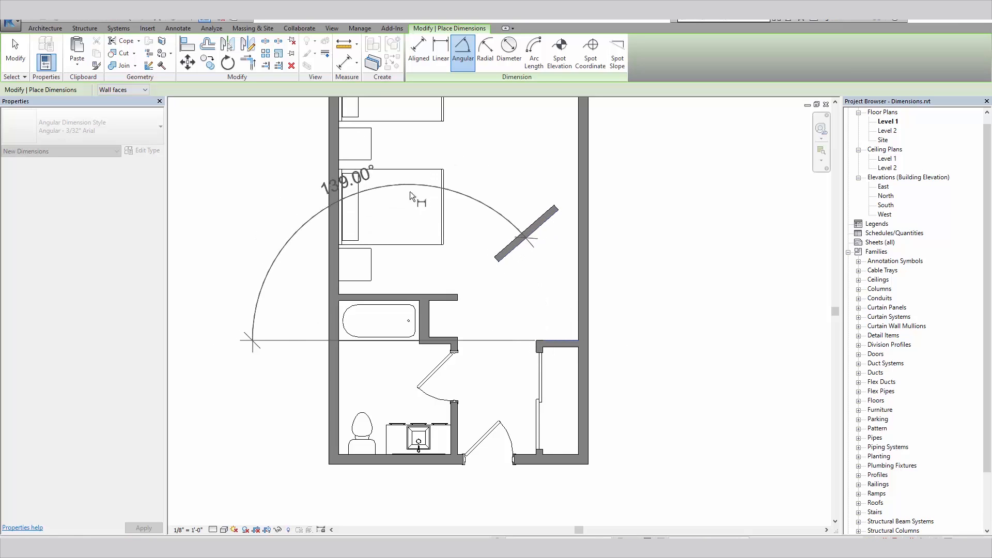
click(408, 216)
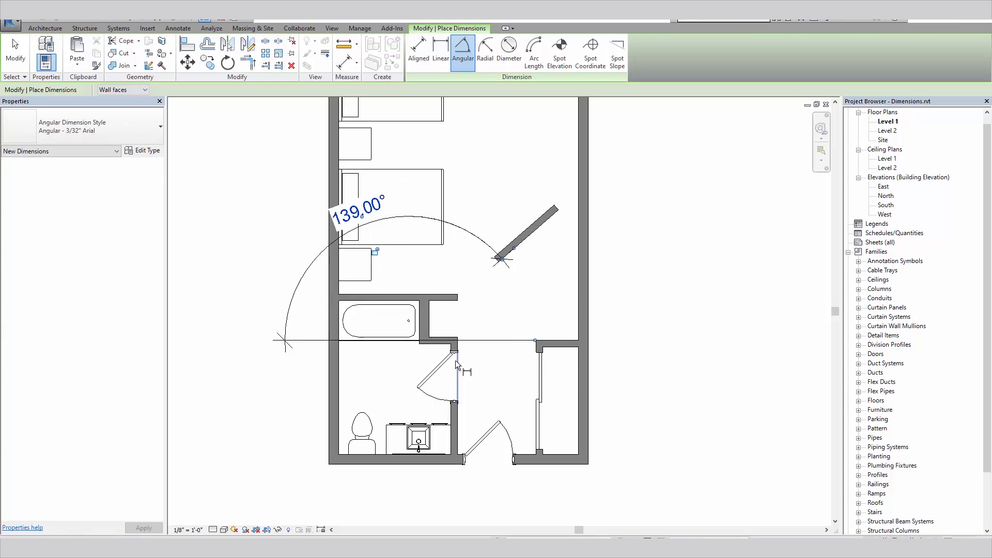
key(Escape)
key(Escape)
click(308, 273)
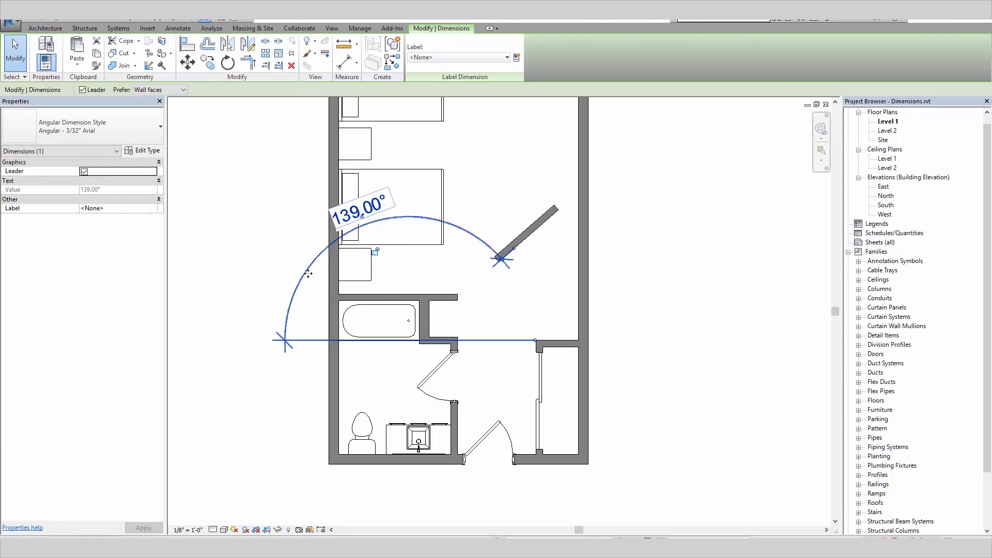
Step: Delete the angular dimension between the diagonal wall and the closet wall
key(Delete)
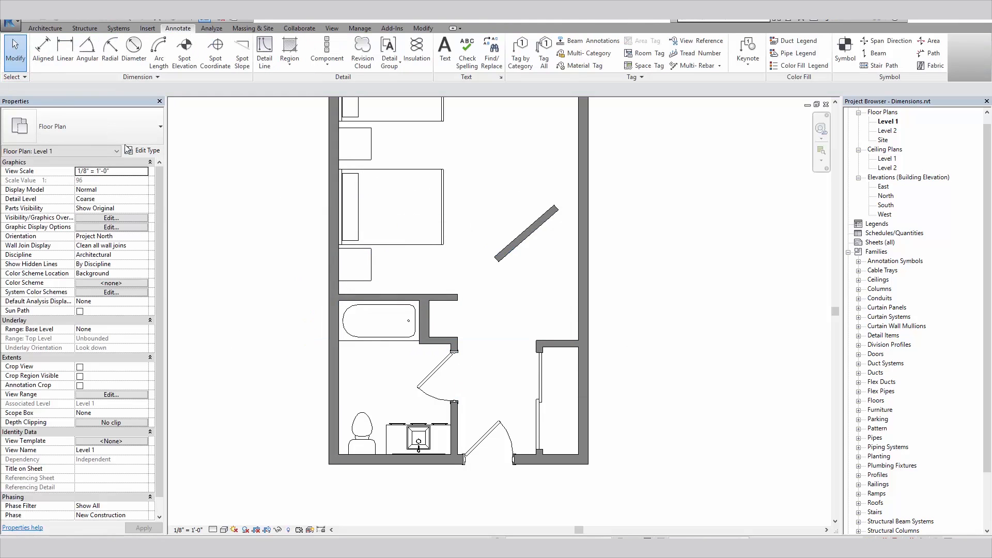
Step: Place a radial dimension on the curved wall's inner face with the wall faces preference, and move its reference to the wall's centerline
click(111, 61)
middle_drag(392, 132, 394, 339)
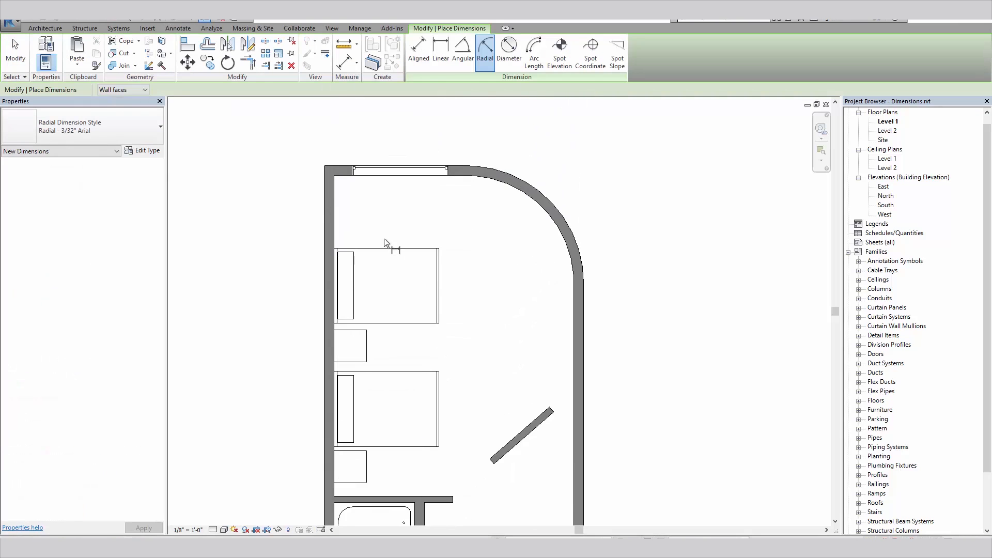
click(145, 89)
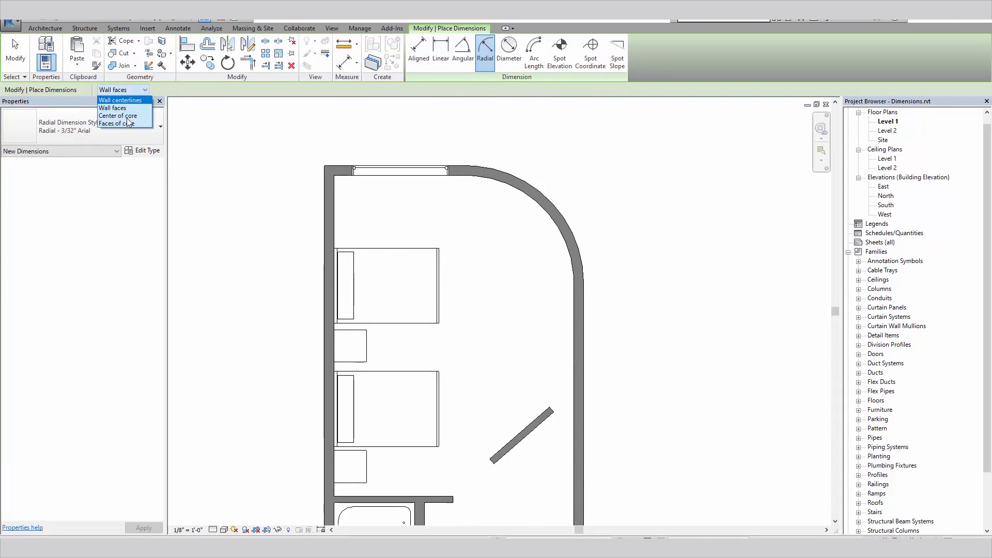
click(146, 93)
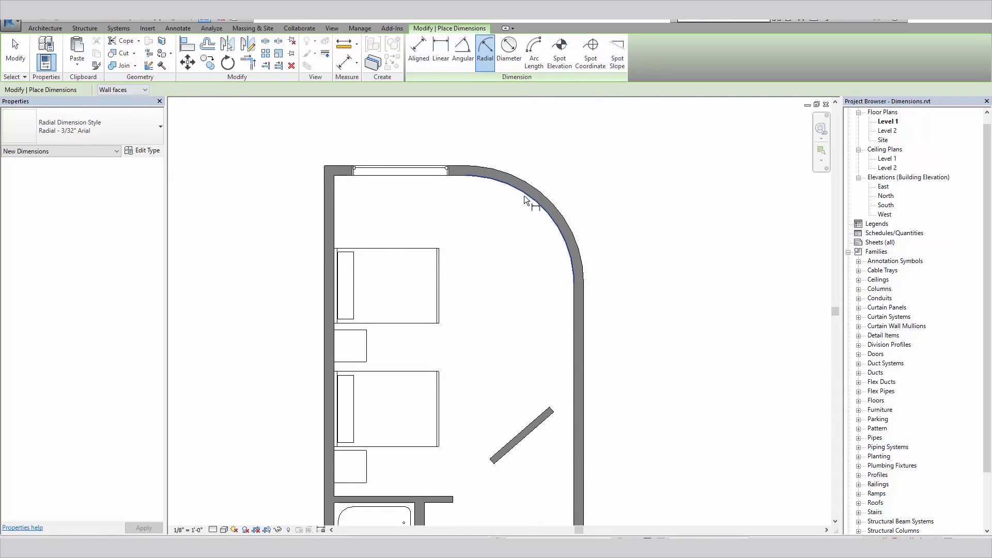
click(526, 199)
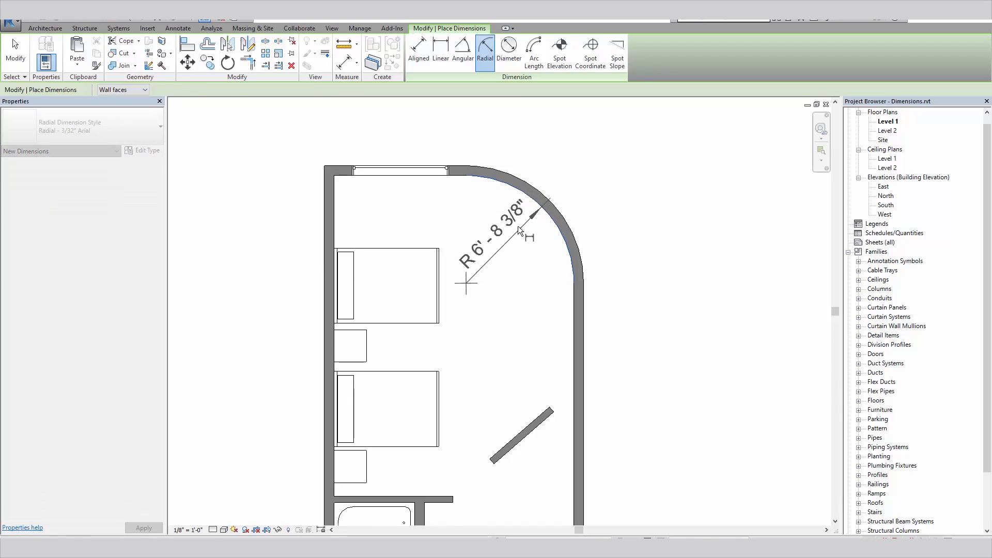
click(534, 211)
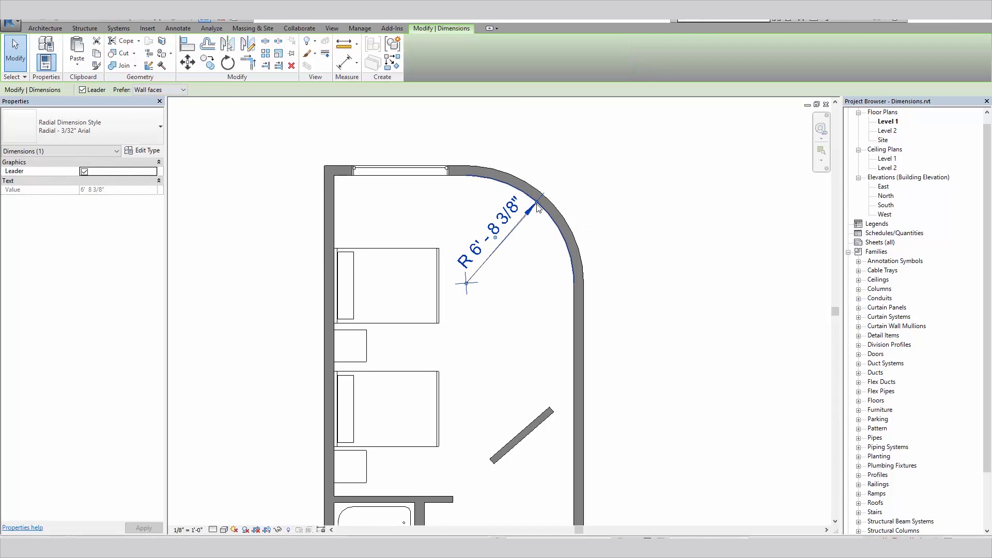
drag(537, 201, 539, 198)
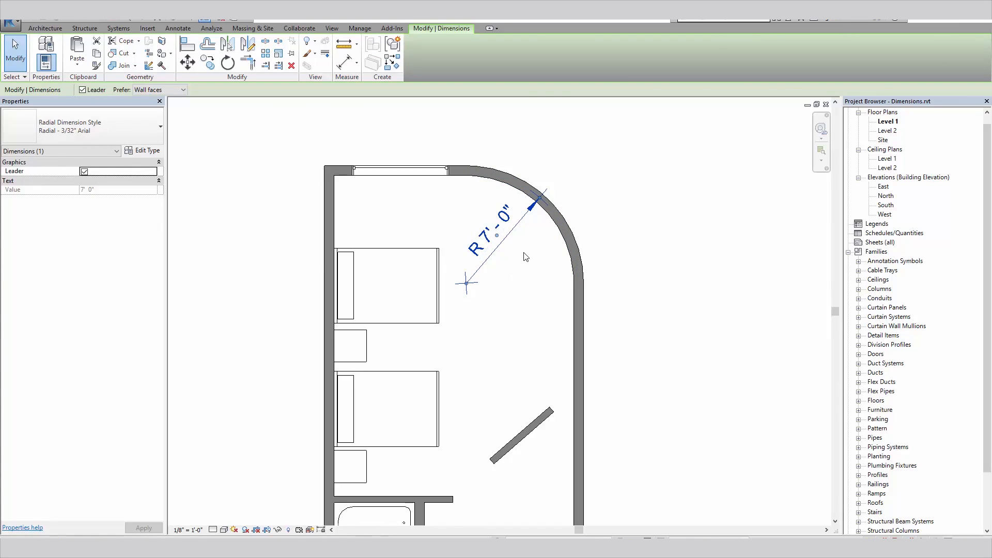
key(Escape)
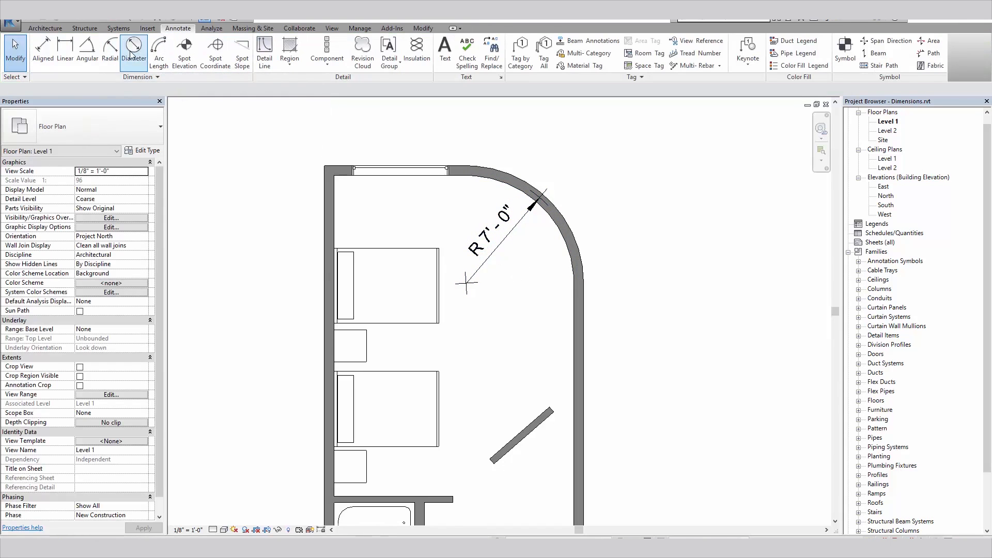
Step: Place a diameter dimension on the curved wall's centerline, beside the radial dimension
click(132, 49)
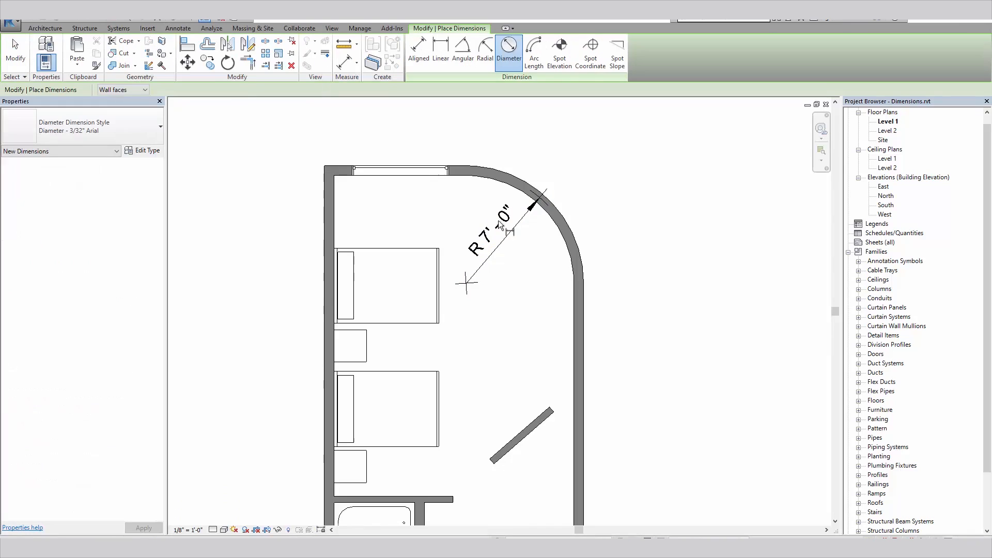
click(543, 227)
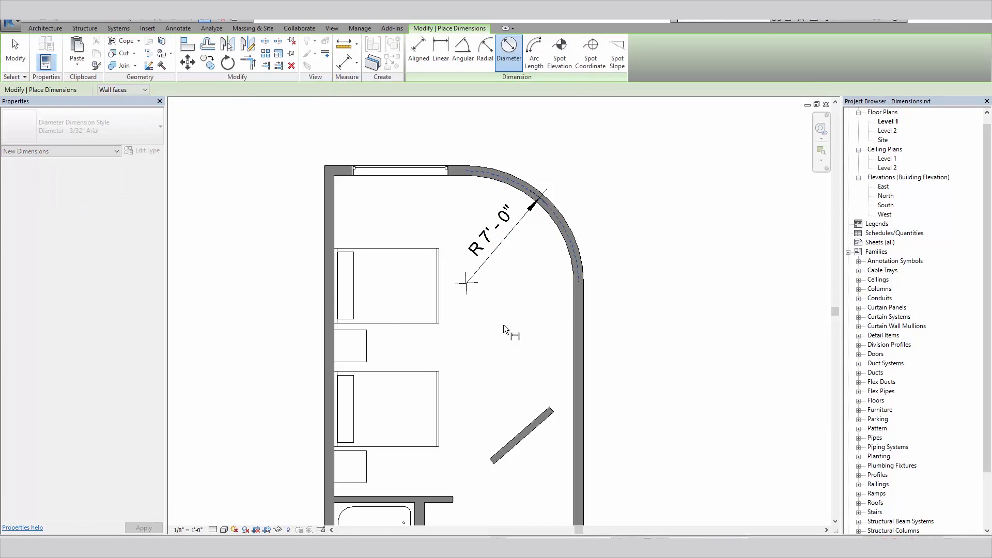
click(521, 247)
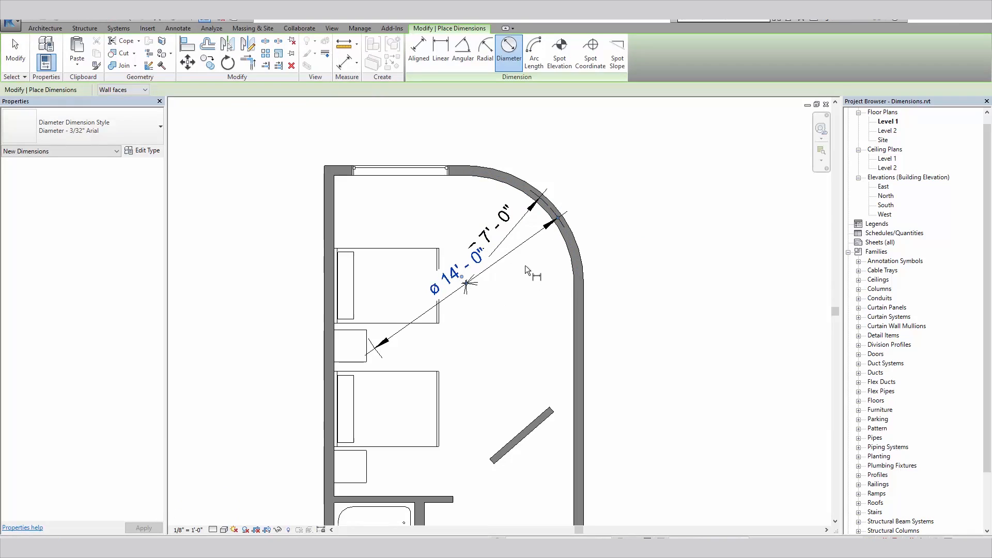
right_click(521, 251)
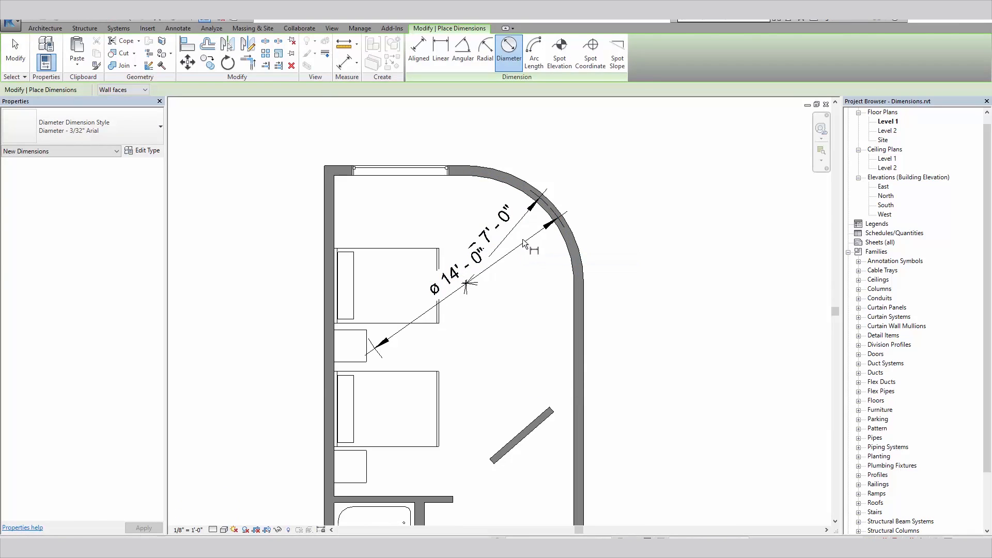
click(532, 245)
click(511, 233)
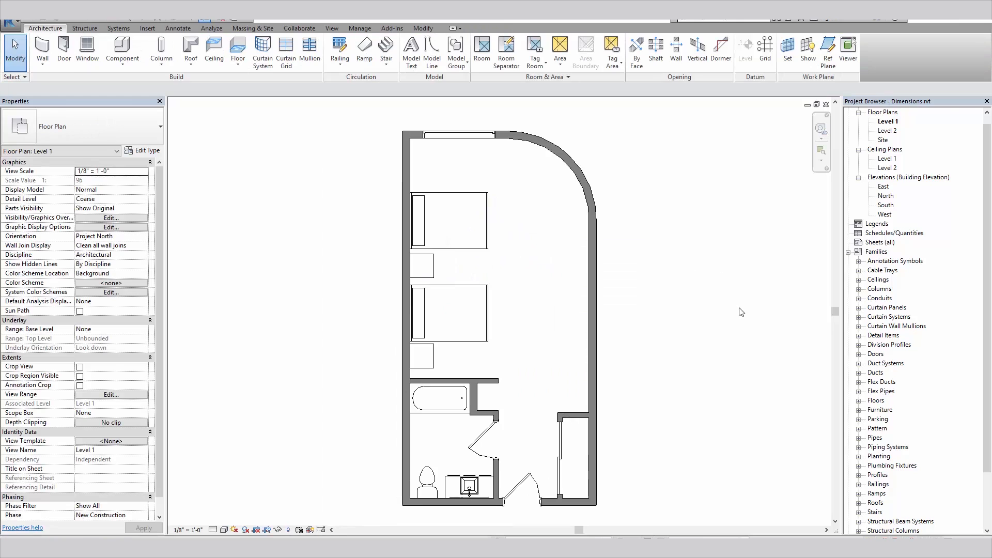
Step: Select the lower bed and shift its vertical temporary dimension's reference to the interior face of the window wall
click(481, 341)
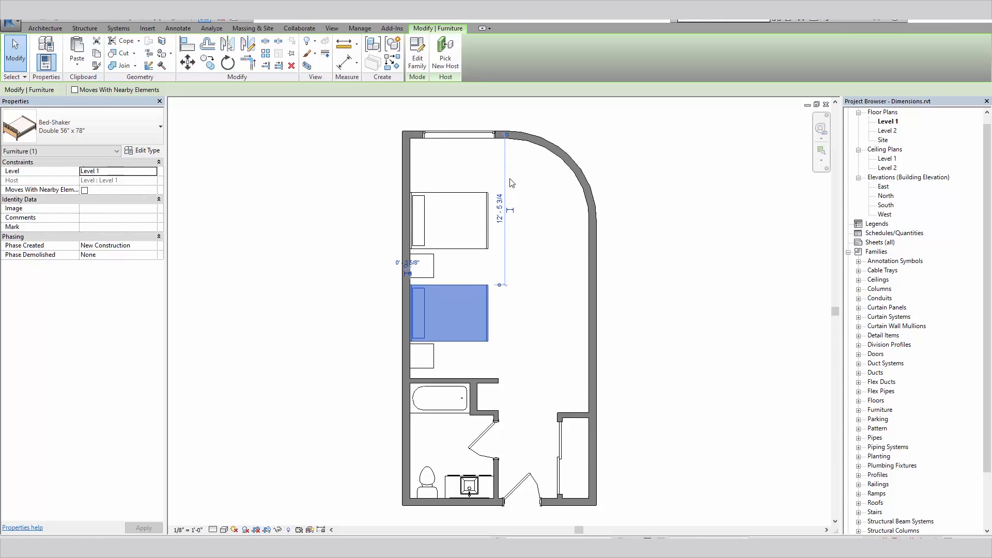
scroll(500, 148, up, 2)
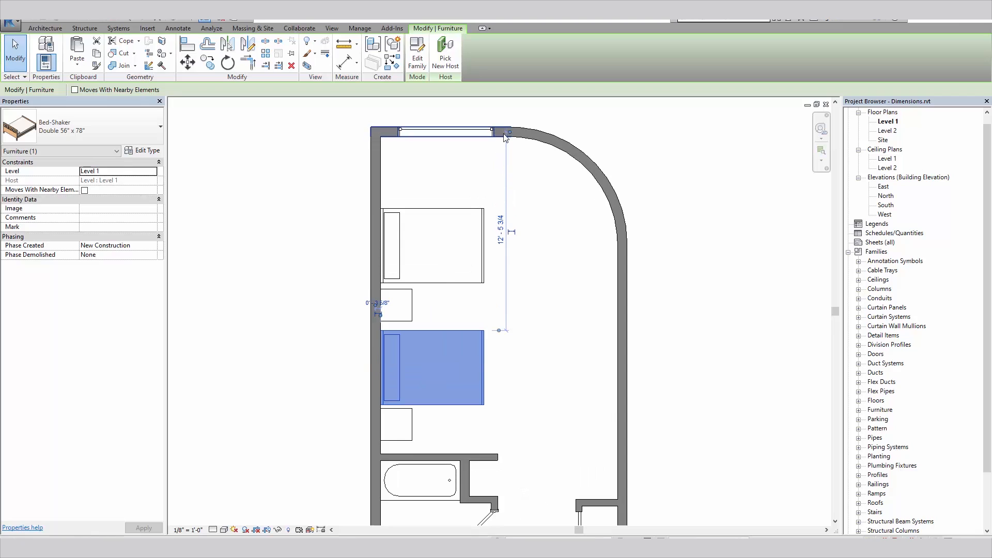
mouse_move(509, 132)
mouse_down()
mouse_move(501, 149)
mouse_move(501, 141)
mouse_up()
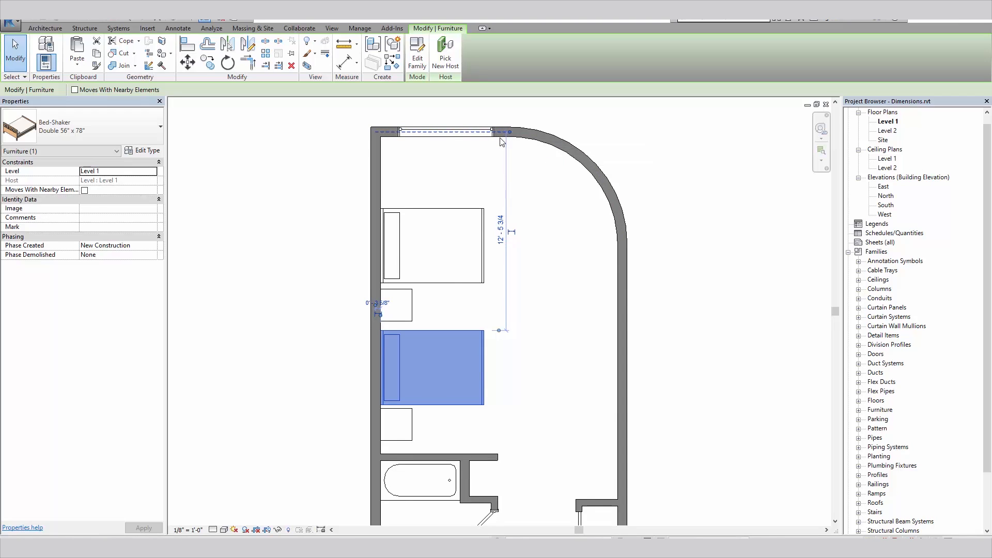
key(Tab)
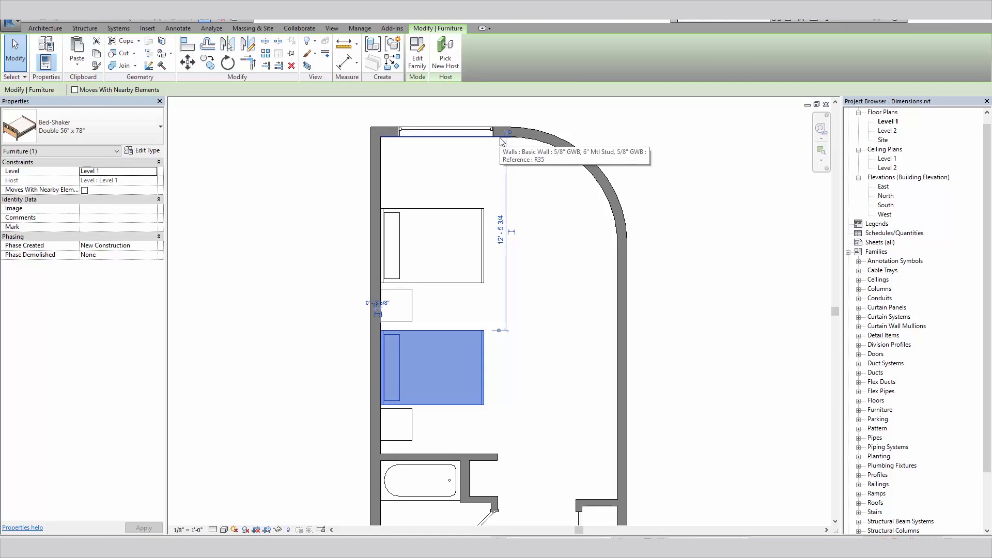
click(502, 141)
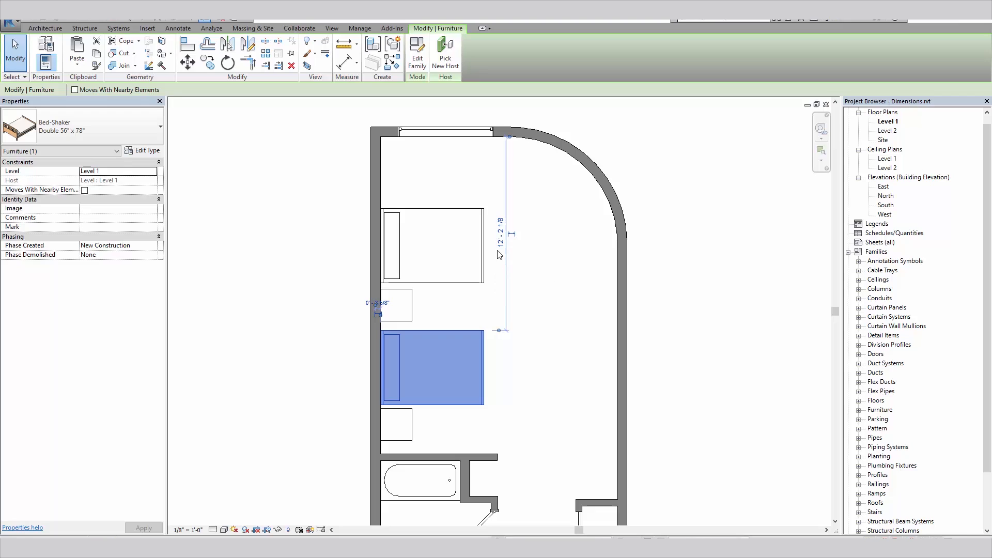
Step: Set the lower bed's temporary dimension to the window wall's interior face to 12'
click(500, 233)
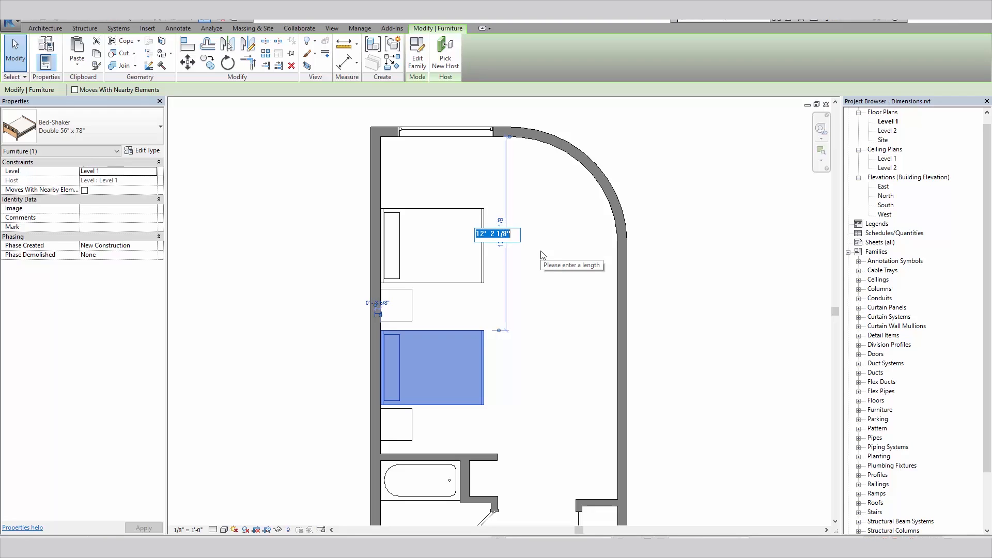
text(12)
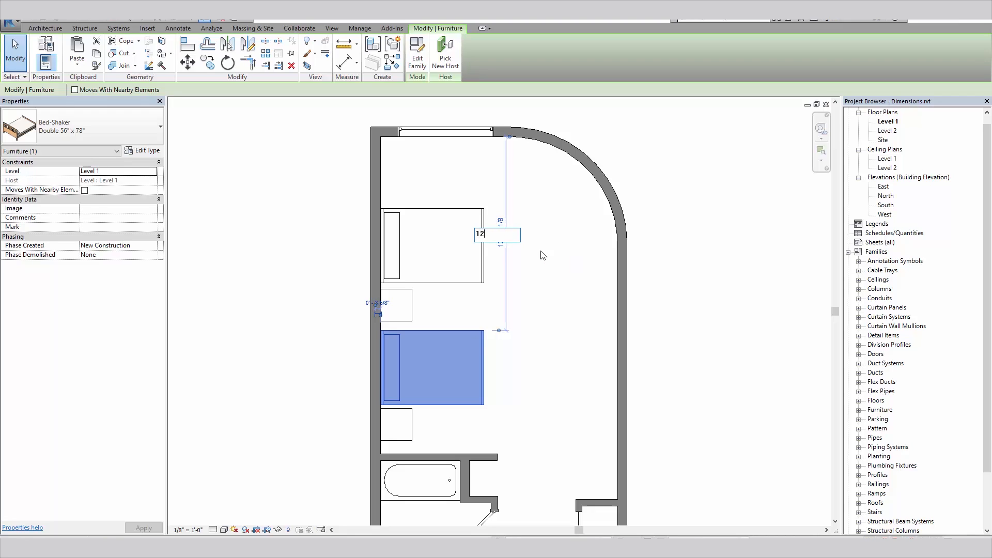
key(Return)
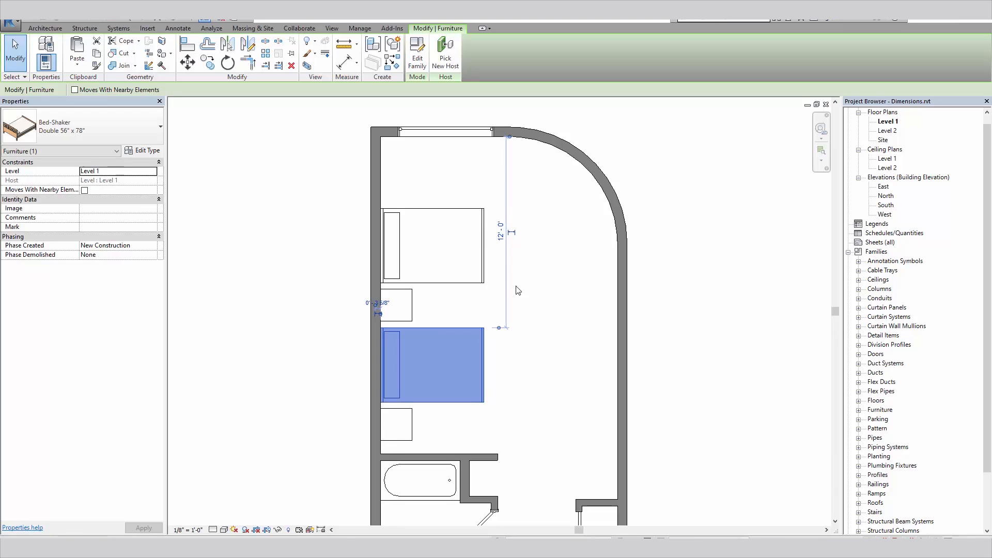
click(554, 309)
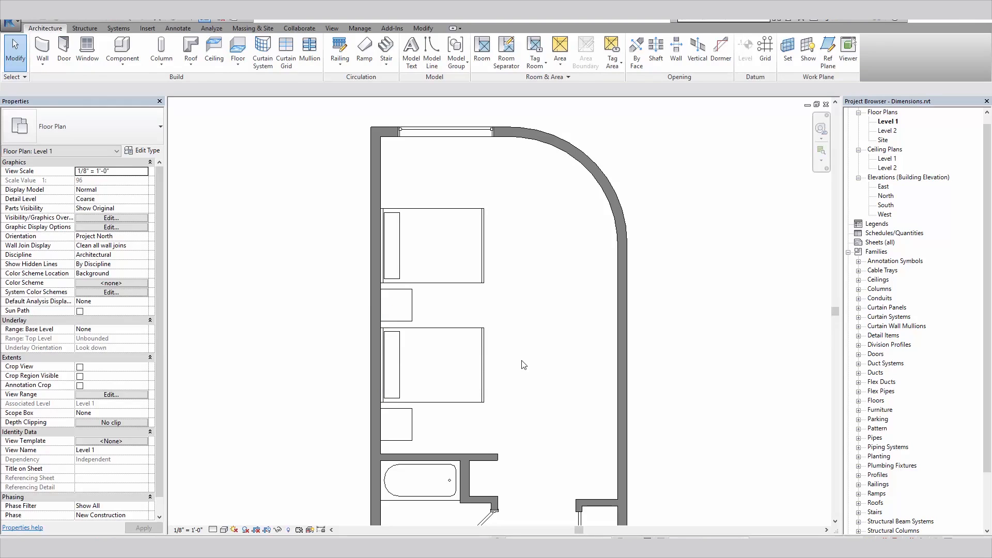
Step: Make the lower bed's temporary dimension to the window wall permanent, and delete the resulting dimension
click(477, 361)
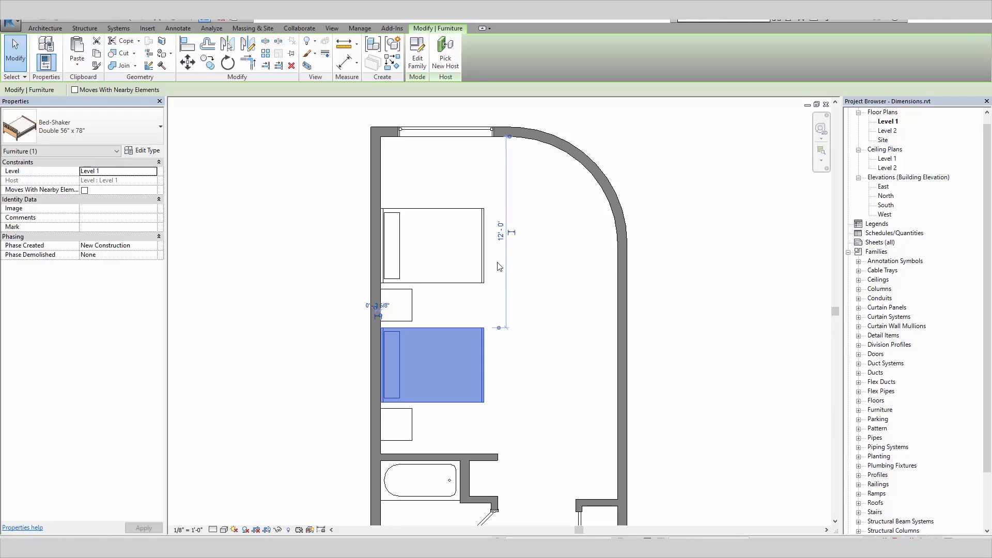
click(513, 234)
click(600, 460)
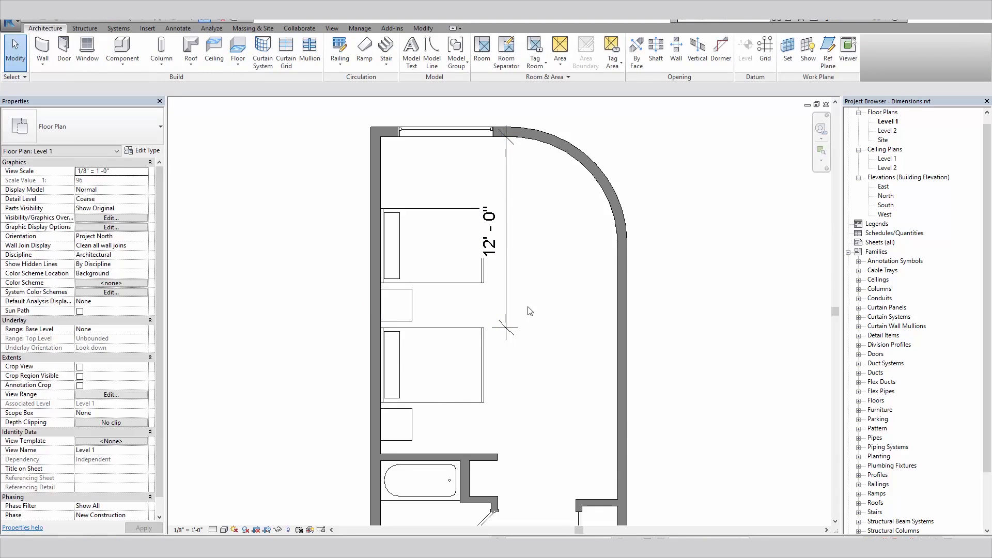
drag(509, 307, 452, 296)
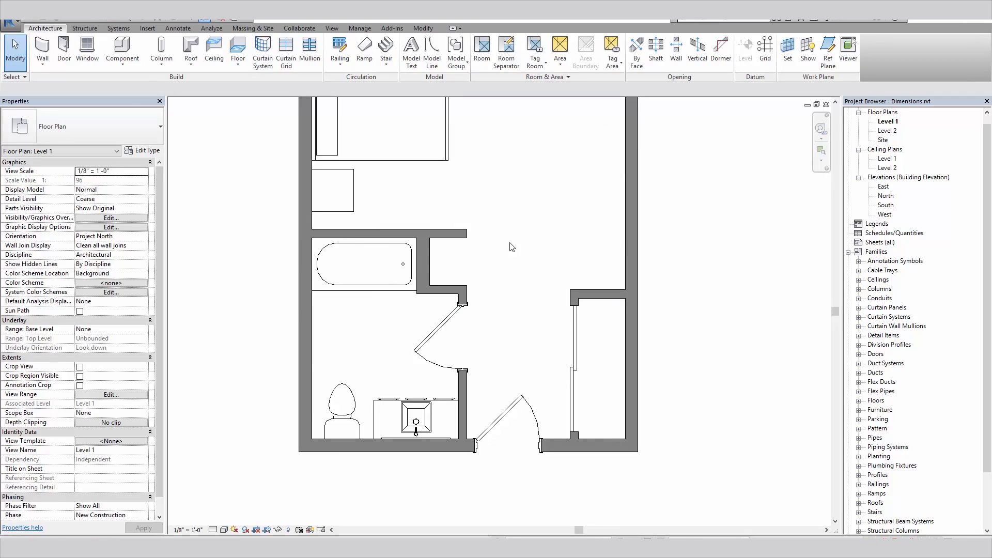
Step: Select the partition above the bathtub to examine which wall references its temporary dimensions use
scroll(475, 170, down, 1)
scroll(484, 258, down, 1)
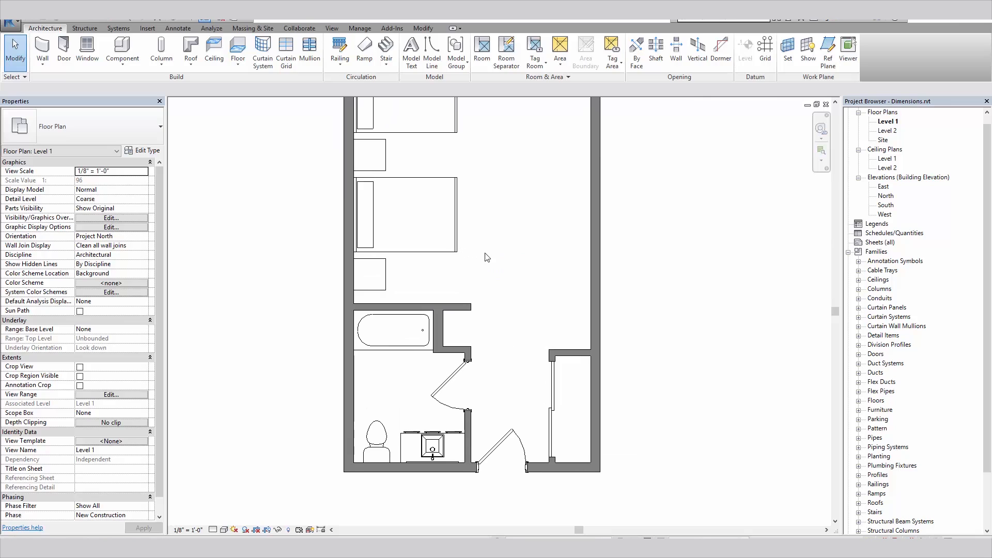
middle_drag(509, 312, 500, 294)
scroll(500, 293, up, 1)
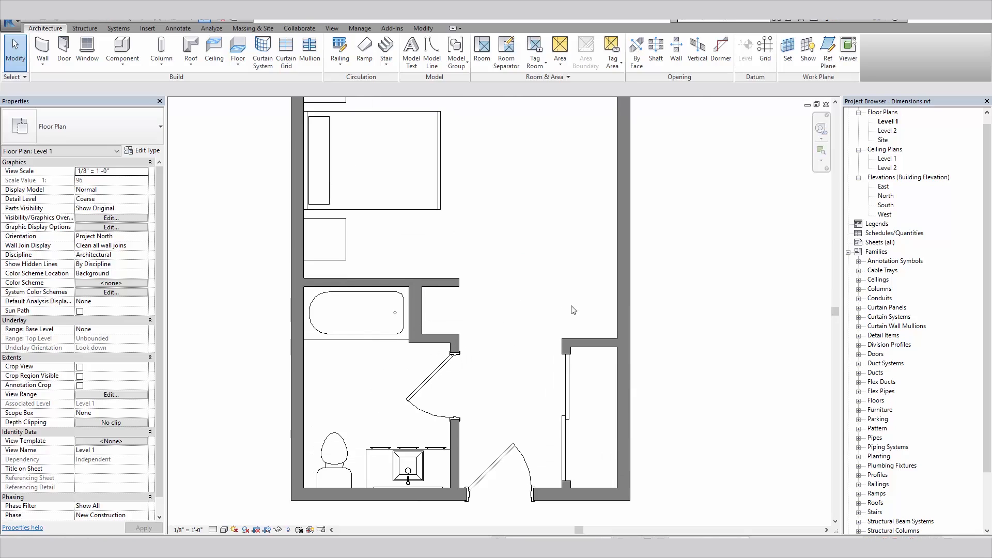
click(449, 287)
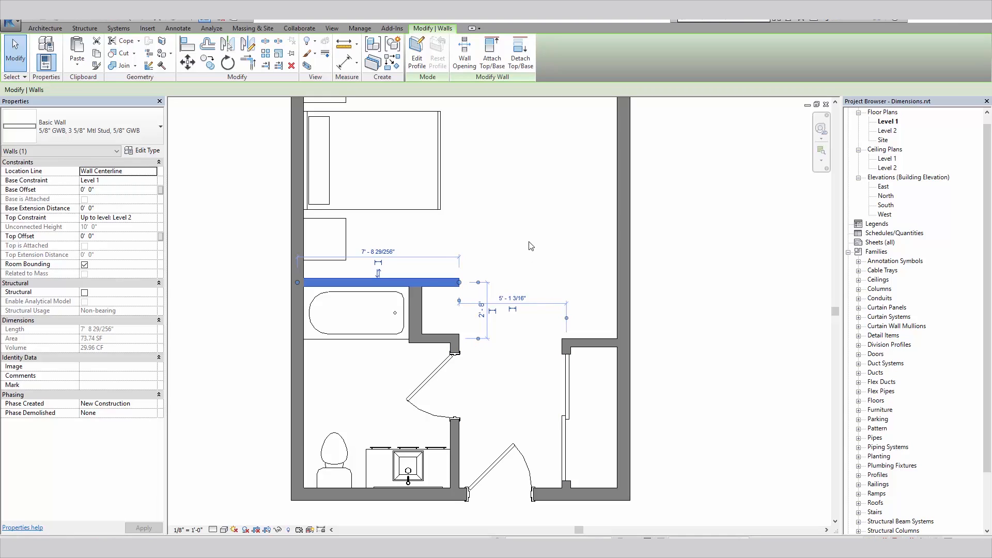
Step: Set temporary dimensions to measure from wall faces, keeping centerlines for doors and windows
click(360, 29)
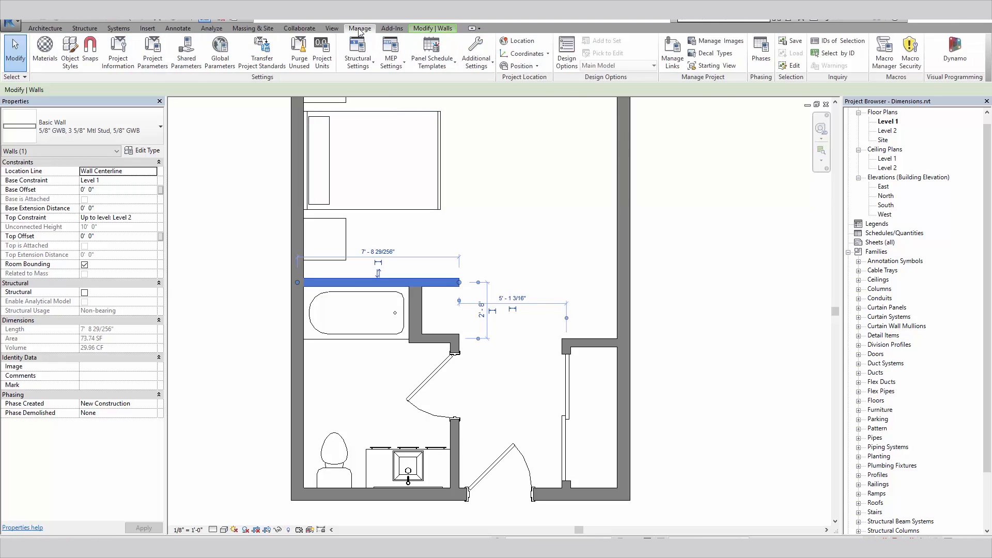
click(477, 62)
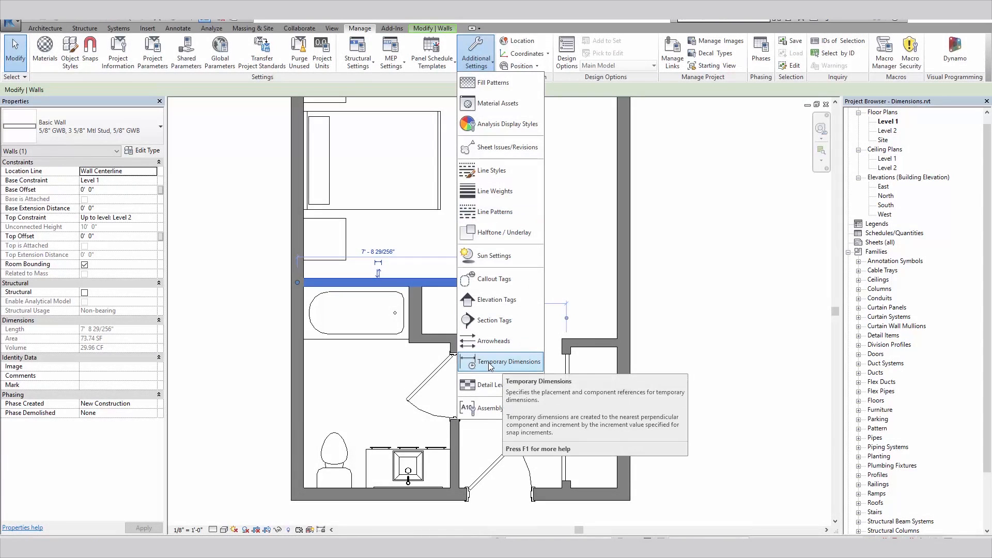
click(491, 363)
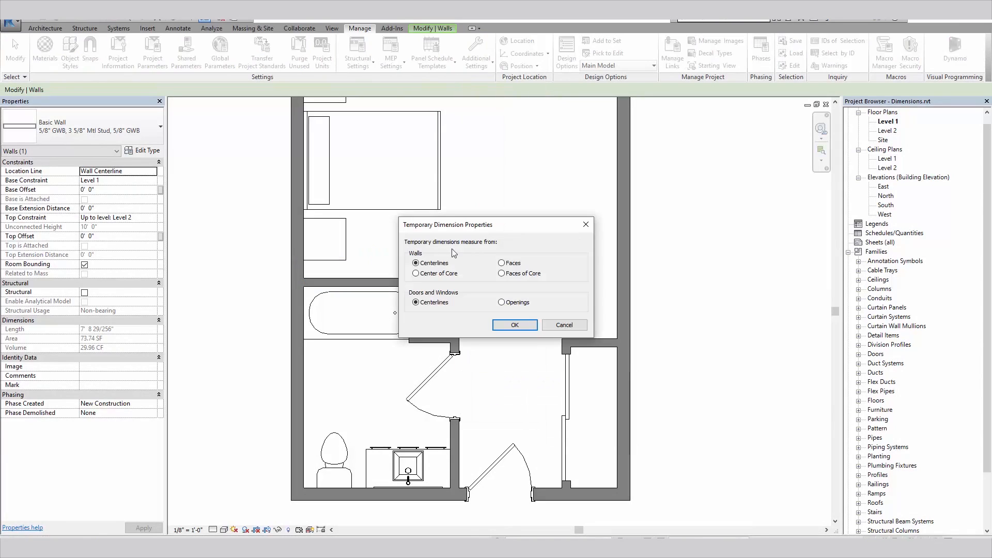
click(509, 264)
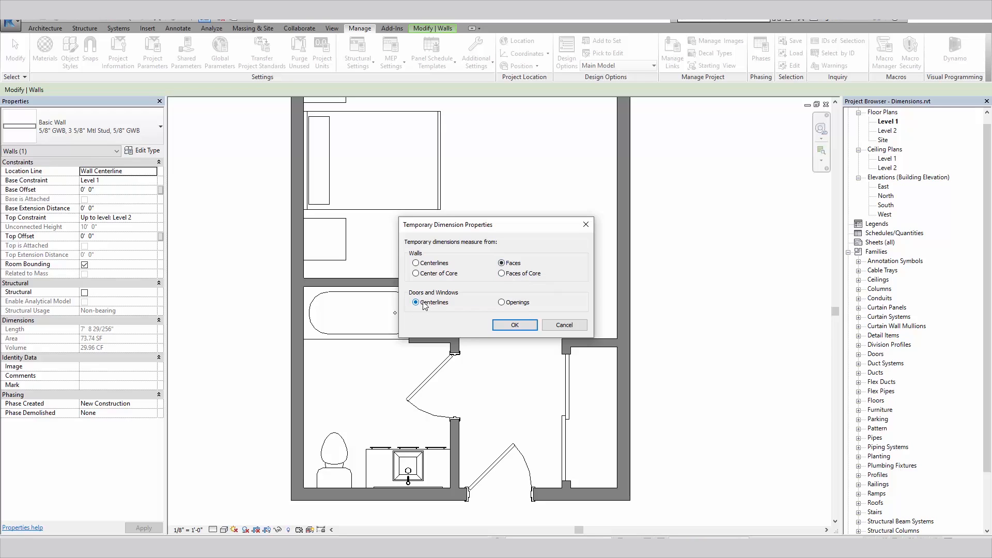
click(508, 329)
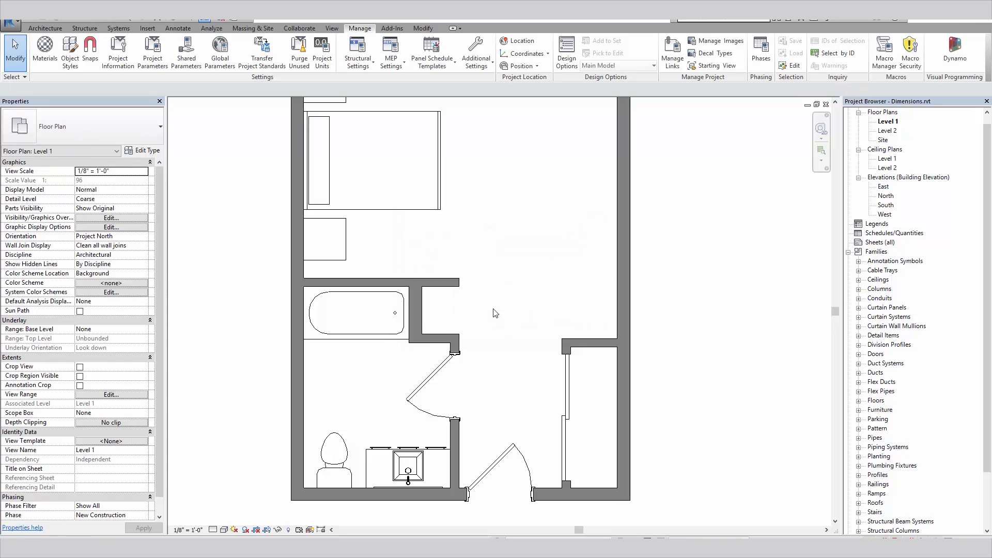
Step: Reselect the partition above the bathtub and inspect its temporary dimensions to the neighbouring wall faces
click(446, 288)
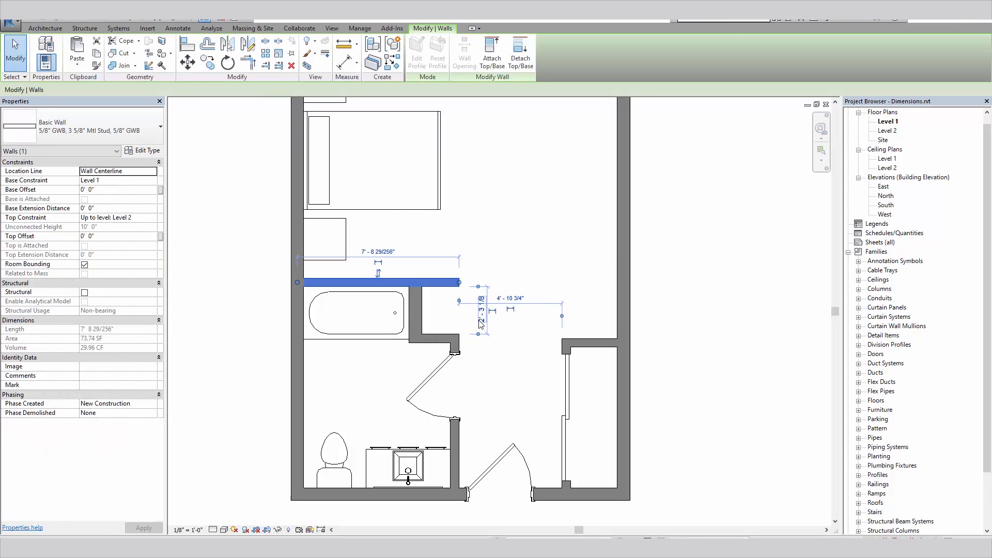
scroll(480, 323, up, 2)
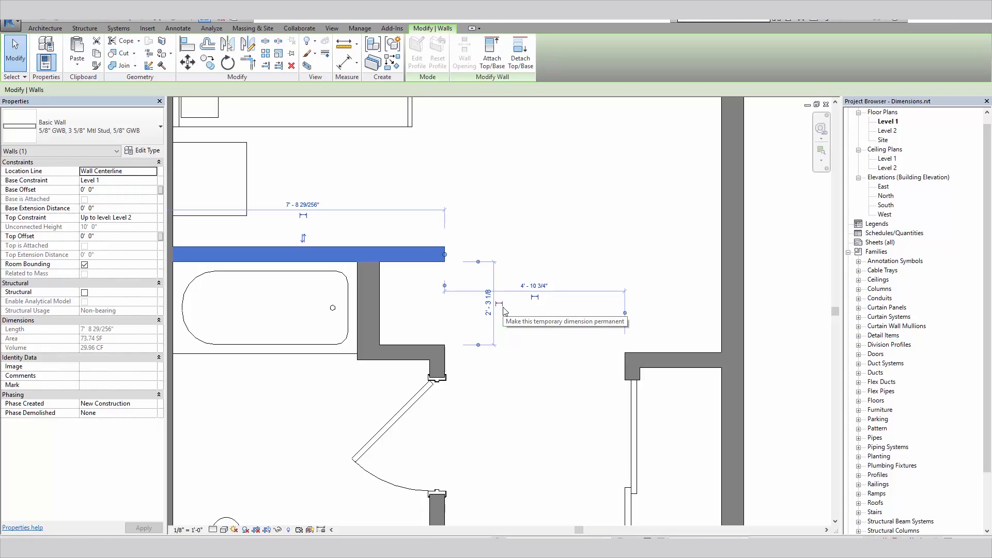
Step: Set the temporary dimension between the partition above the bathtub and the facing wall to 2' 3 1/2"
click(489, 302)
text(2' 3.5)
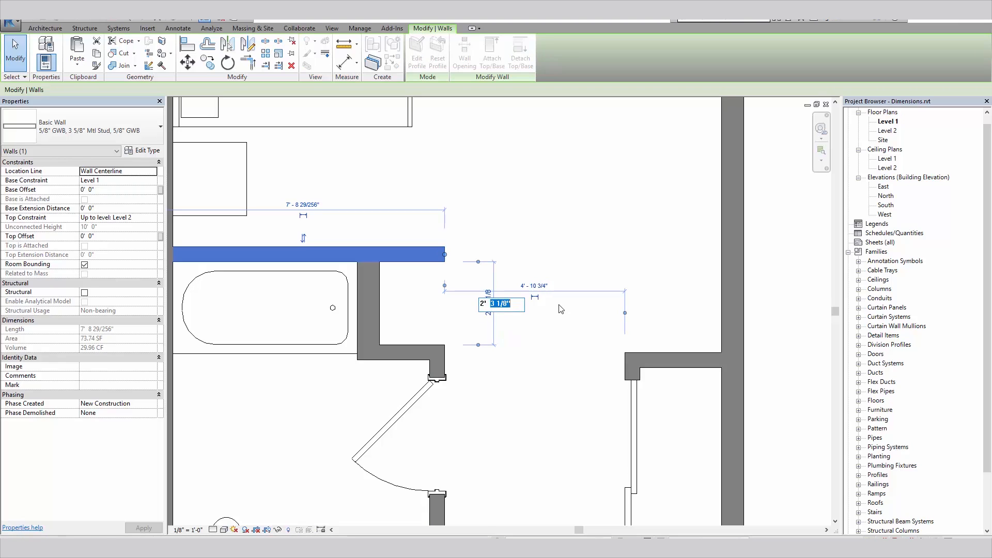
key(Return)
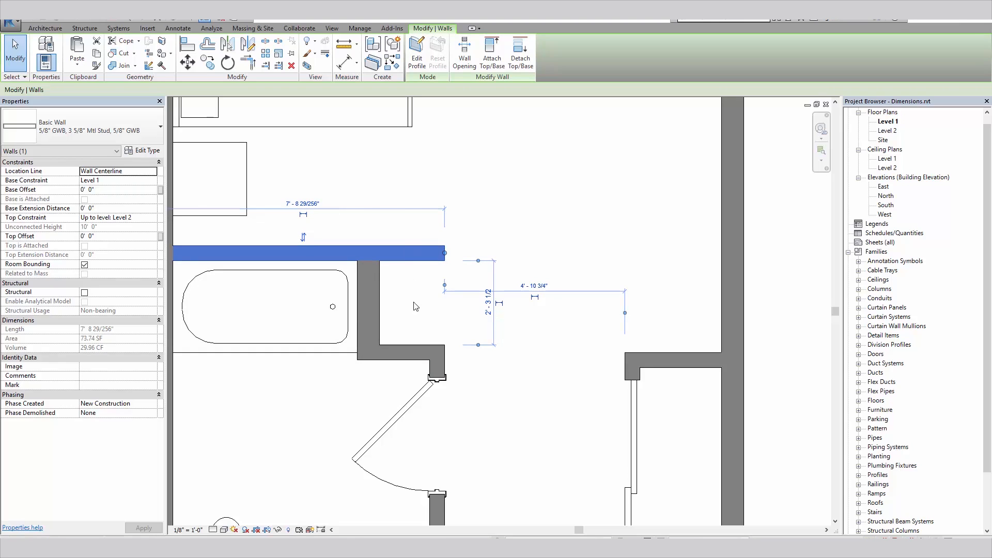
click(525, 227)
Step: Select the headboard-side exterior wall with its beds, nightstands, bathtub, short tub wall and toilet, and activate their temporary dimensions
scroll(524, 223, down, 4)
middle_drag(524, 179, 528, 241)
scroll(531, 246, down, 3)
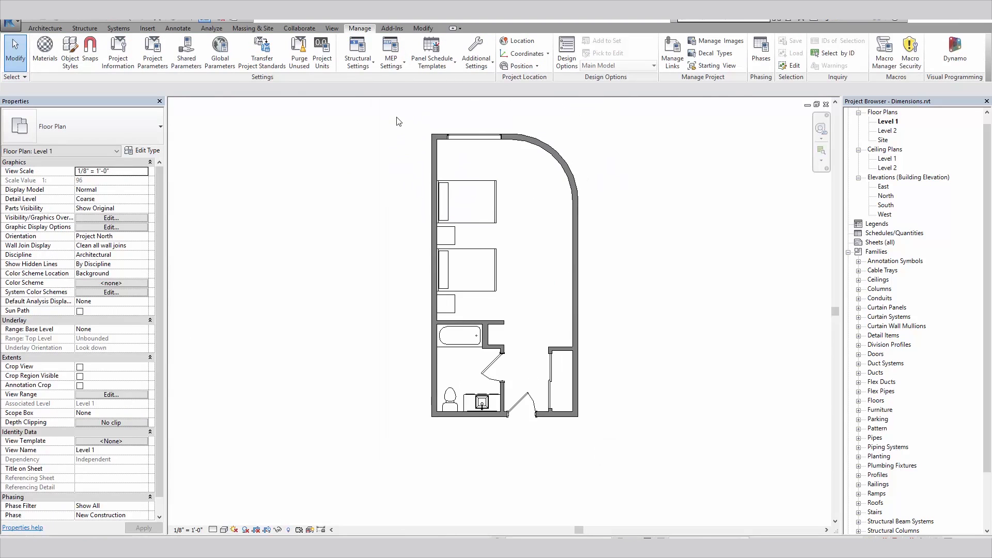
drag(479, 312, 510, 433)
scroll(505, 371, up, 3)
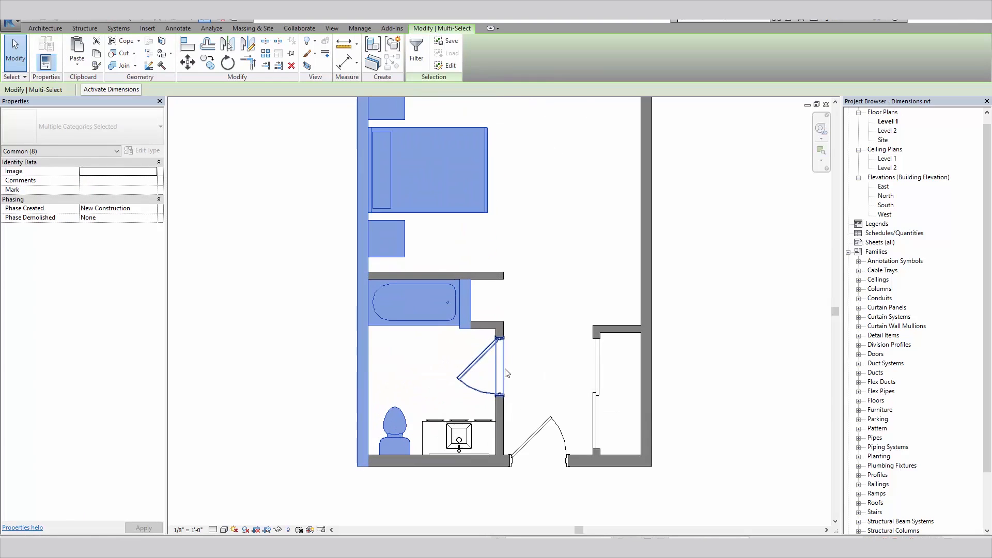
scroll(469, 266, down, 3)
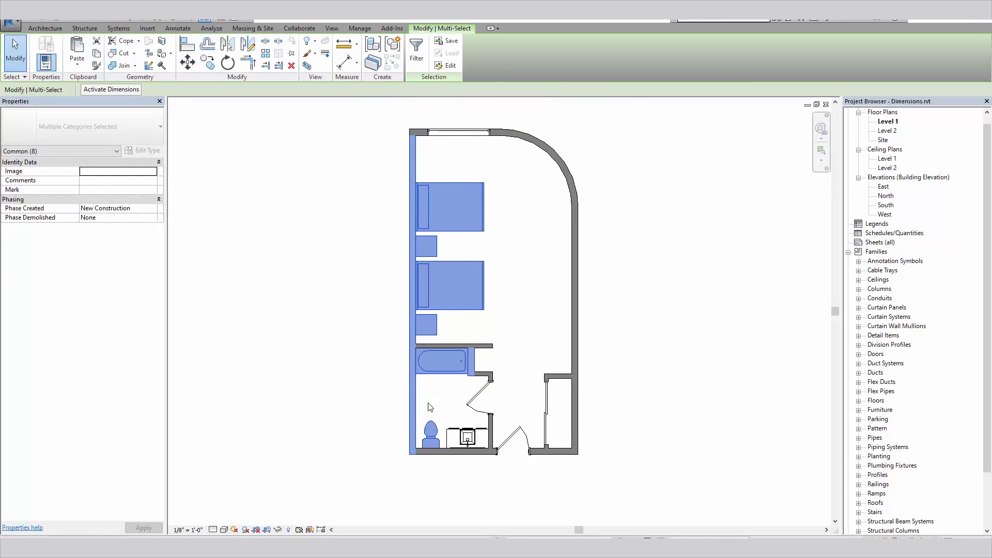
scroll(445, 401, up, 2)
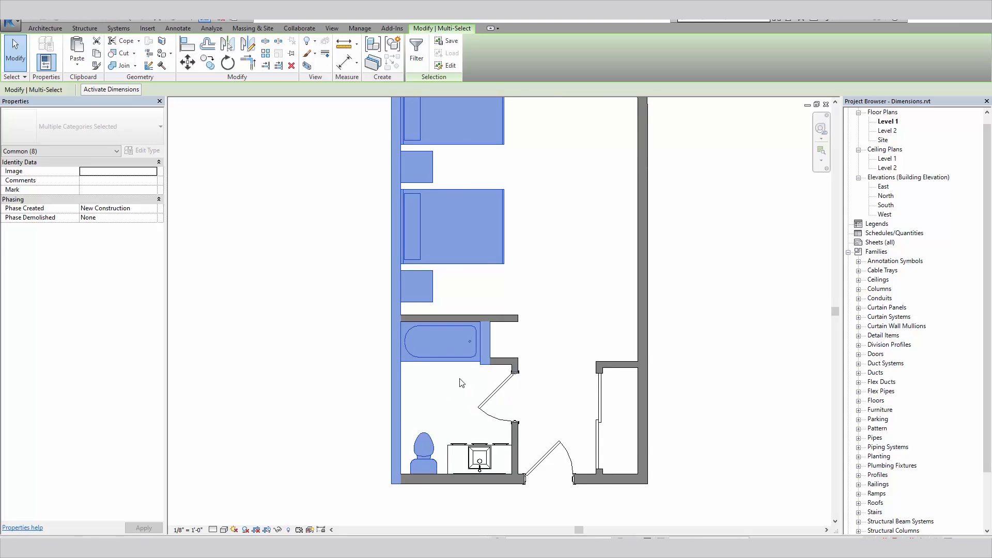
scroll(439, 389, down, 2)
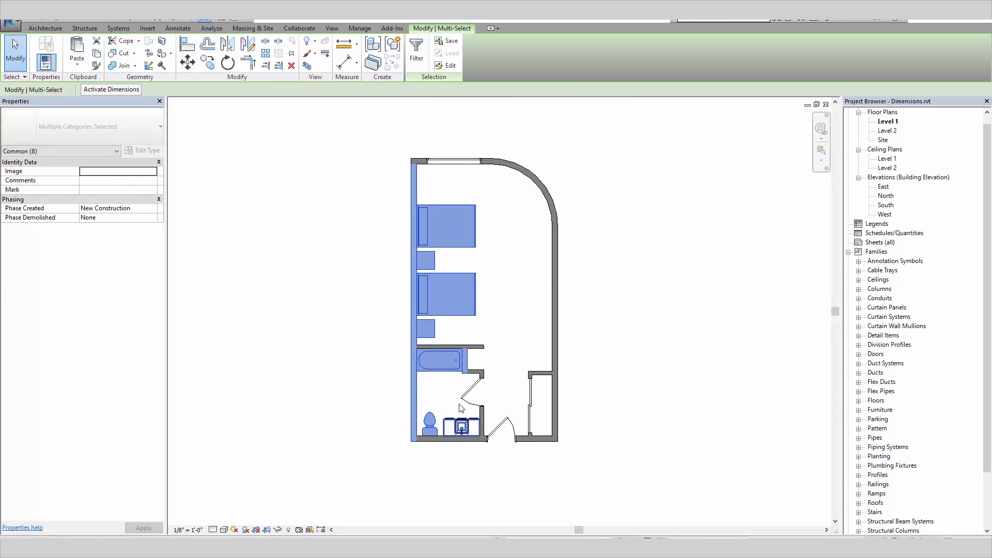
scroll(481, 375, up, 2)
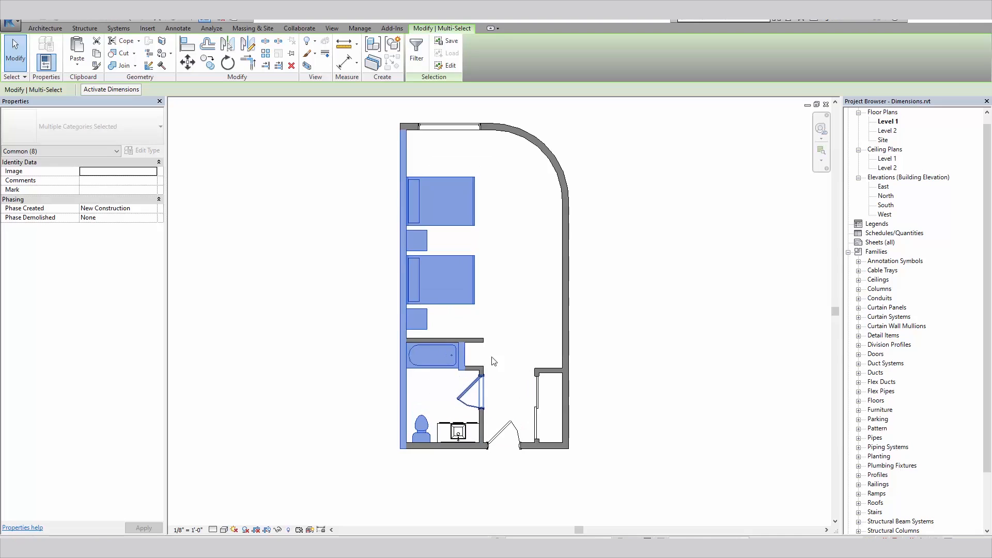
scroll(441, 432, up, 2)
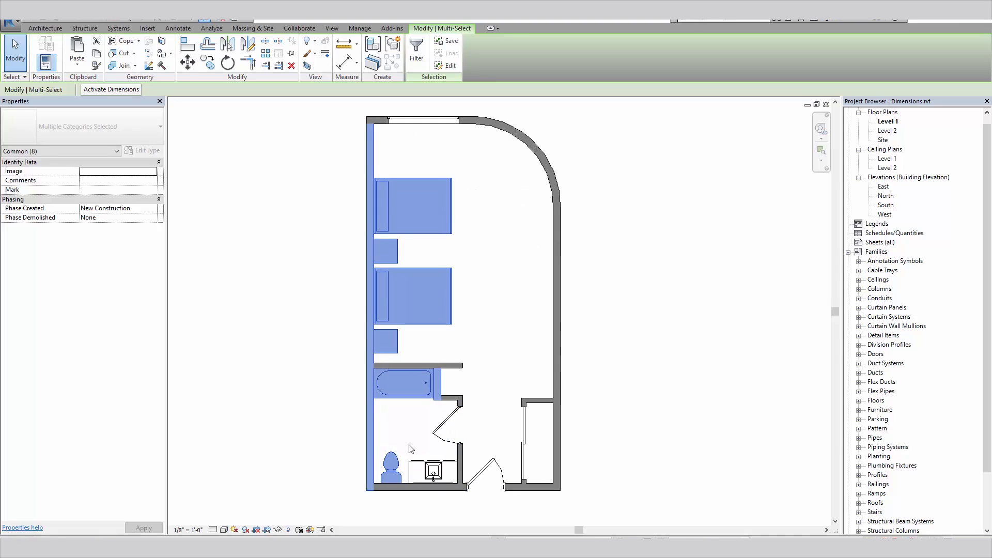
scroll(398, 431, down, 2)
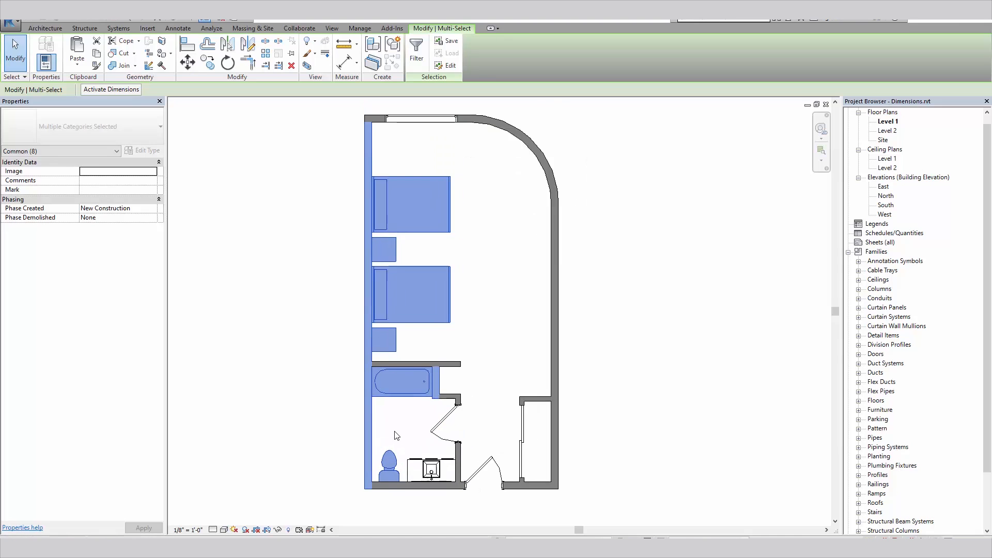
scroll(397, 432, up, 1)
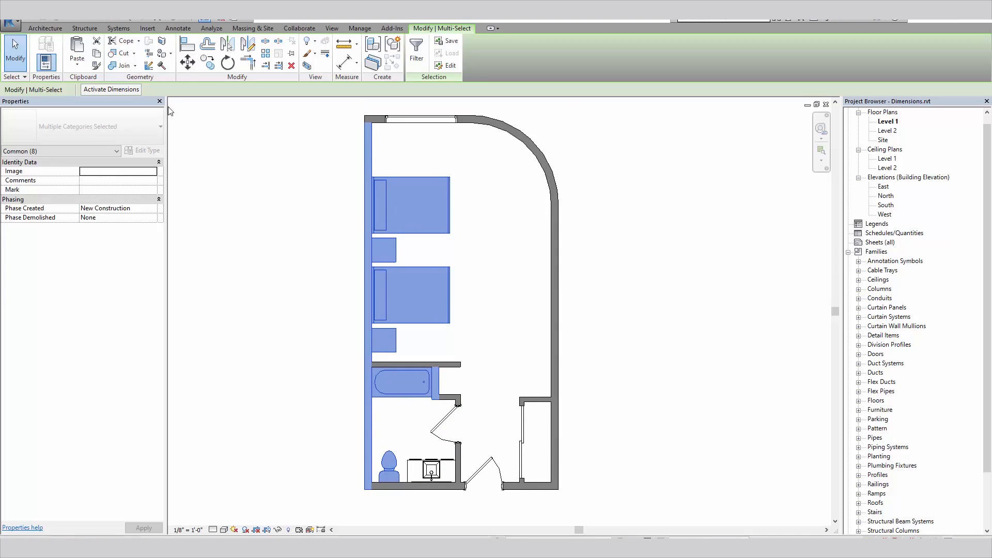
click(123, 90)
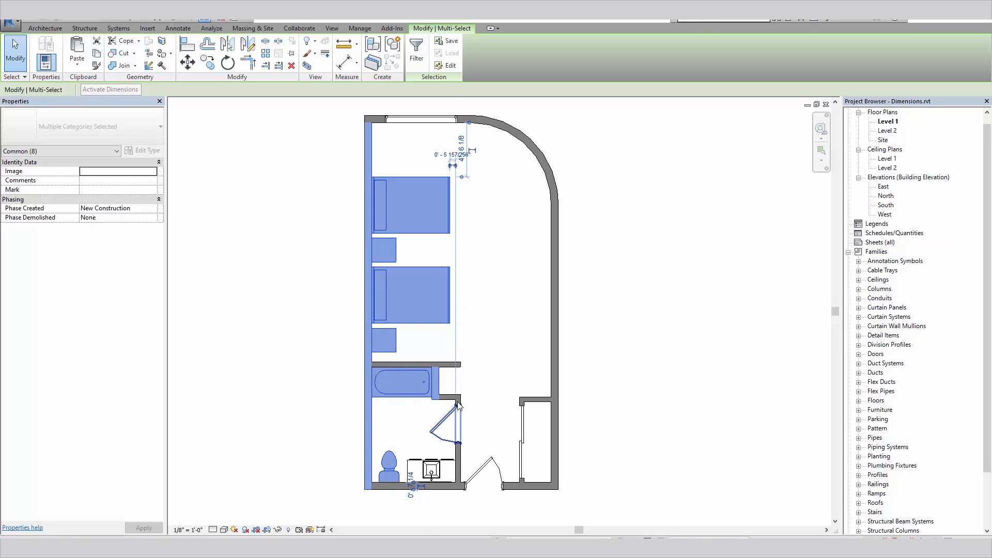
Step: Move the horizontal temporary dimension's witness line from the bed edge to the headboard wall's inner face and set it to 8'
scroll(457, 406, up, 3)
scroll(458, 406, down, 5)
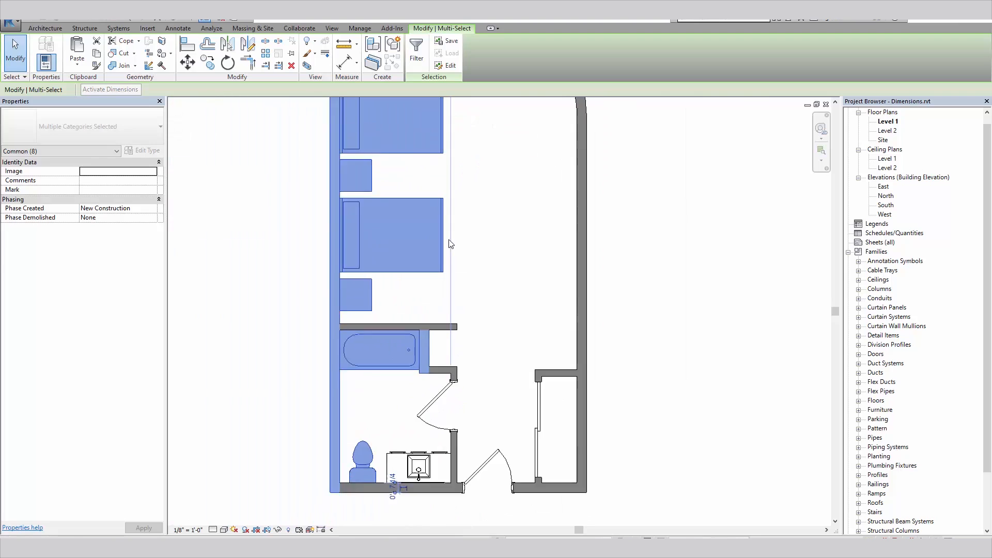
scroll(469, 230, up, 3)
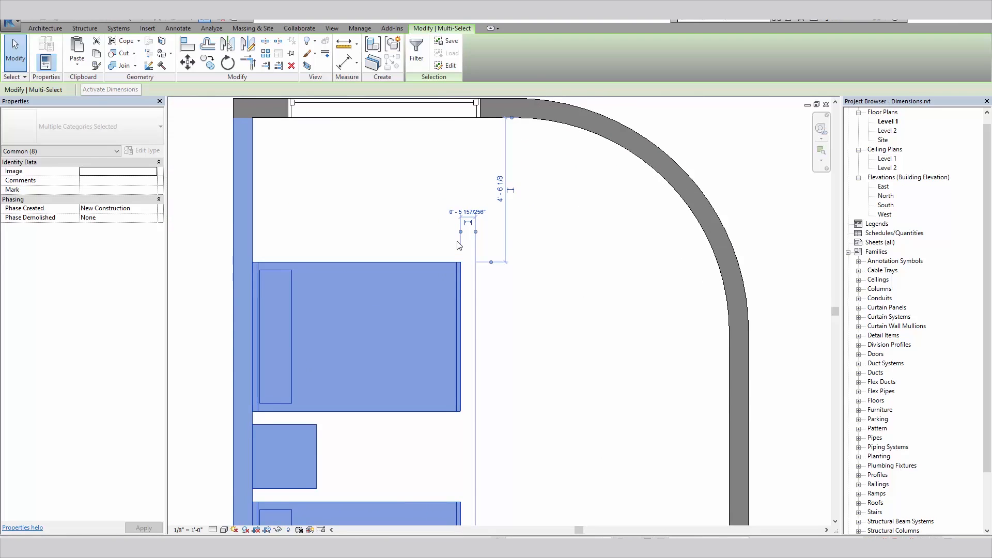
drag(460, 233, 255, 234)
scroll(292, 240, down, 2)
scroll(325, 219, up, 2)
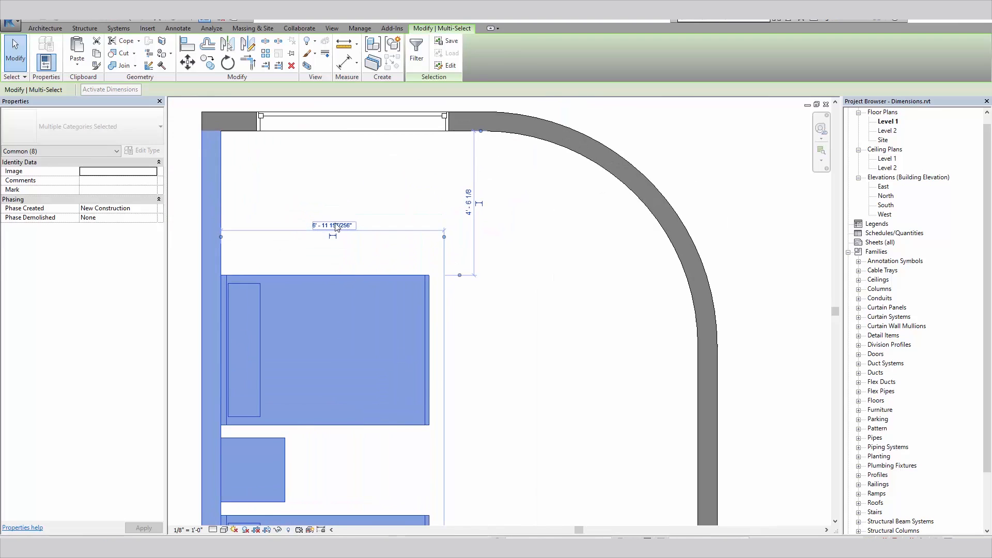
scroll(370, 226, down, 2)
scroll(370, 226, down, 3)
click(427, 179)
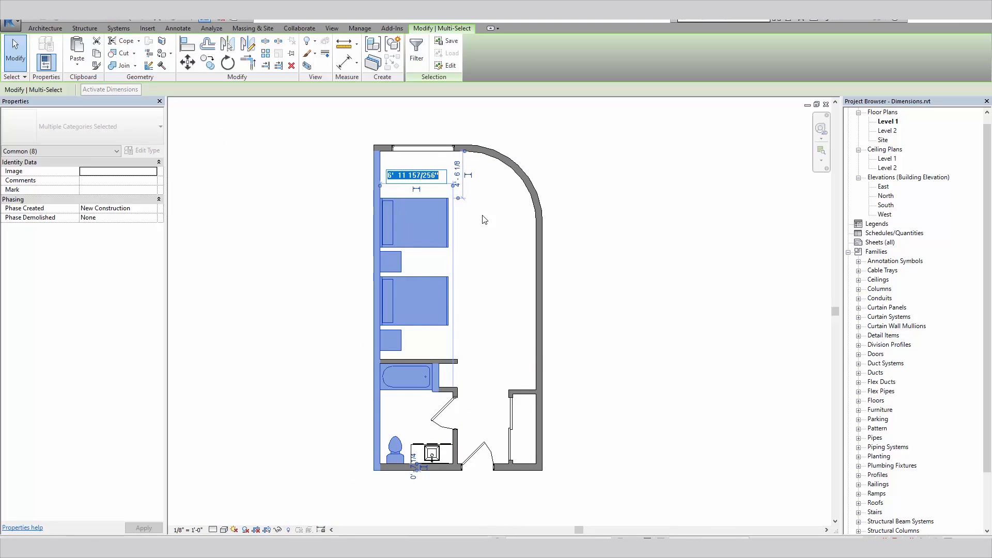
text(8)
key(Return)
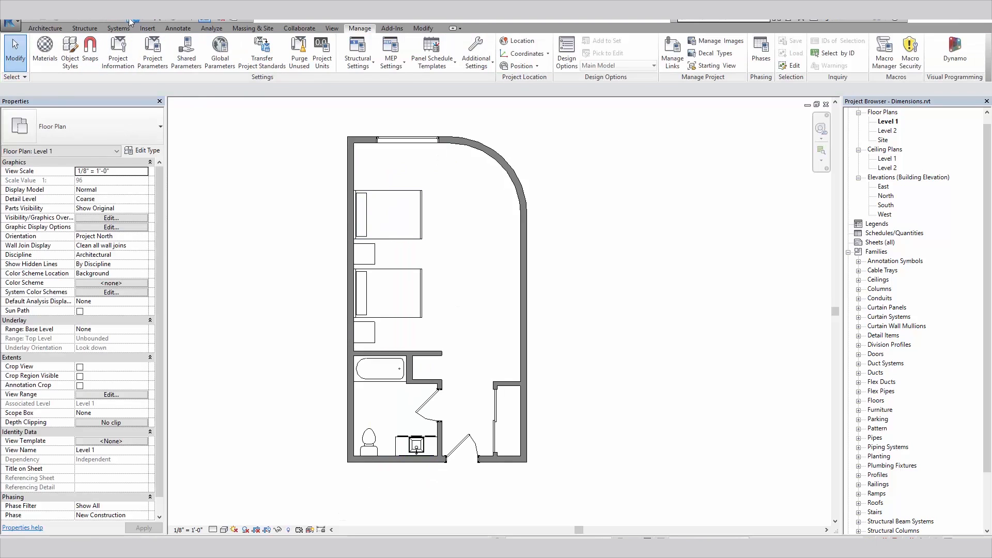
Step: Place an aligned dimension between the inner faces of the bathroom's two side walls, below the floor plan
click(133, 21)
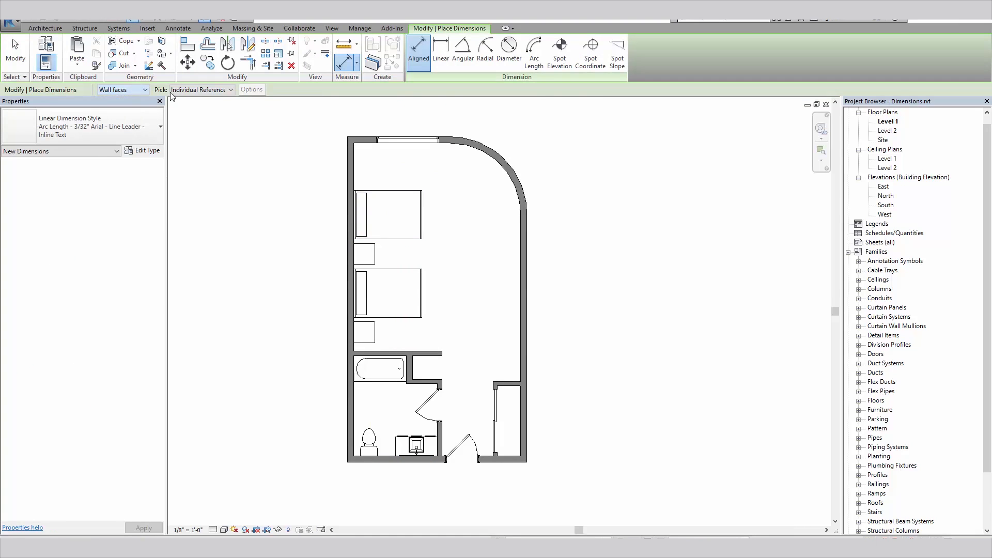
scroll(416, 394, up, 2)
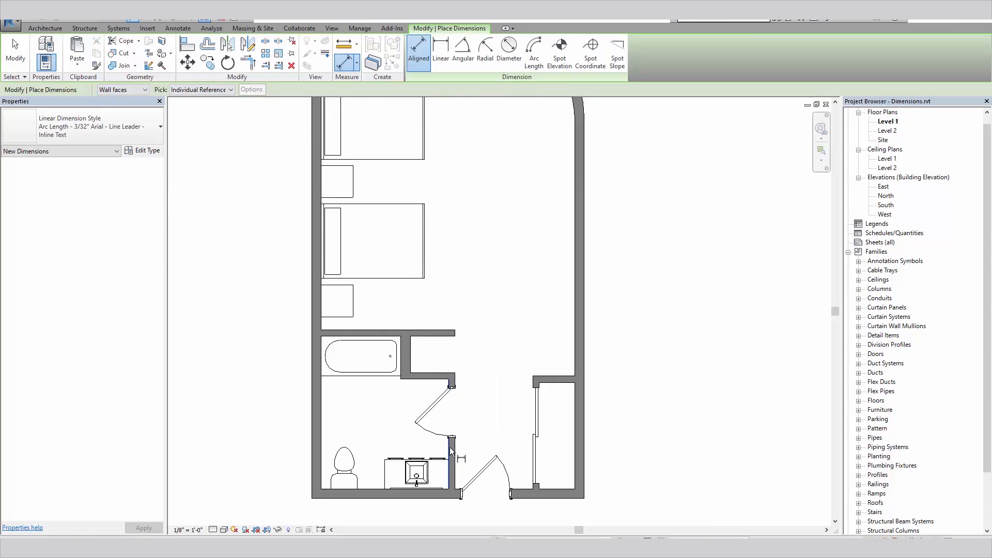
click(449, 447)
click(323, 420)
middle_drag(369, 472, 394, 407)
click(394, 396)
key(Escape)
key(Escape)
scroll(391, 384, down, 2)
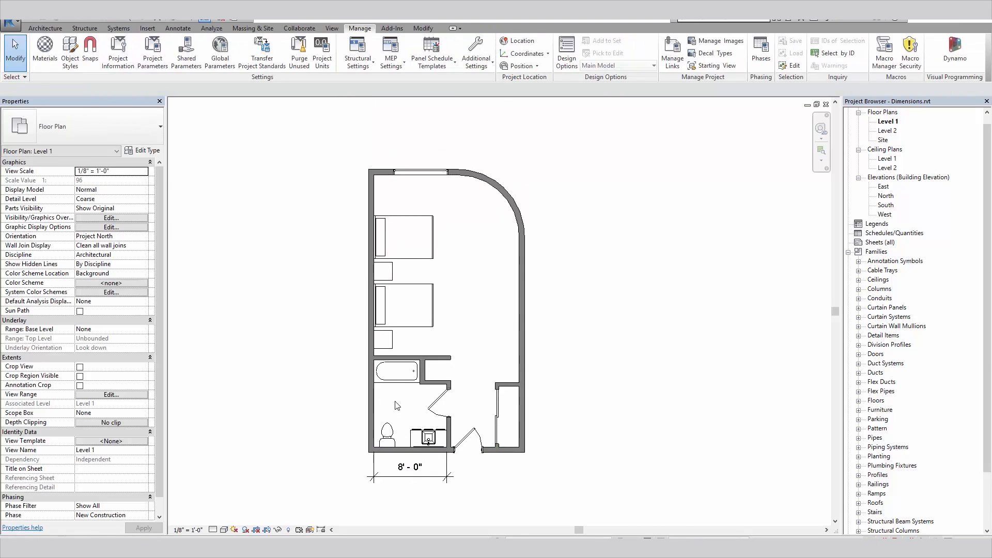
Step: Reselect the headboard wall with its furniture and bathroom fixtures, activate dimensions, and set the bathroom width dimension to 8' 6"
drag(331, 464, 444, 205)
ctrl+click(373, 196)
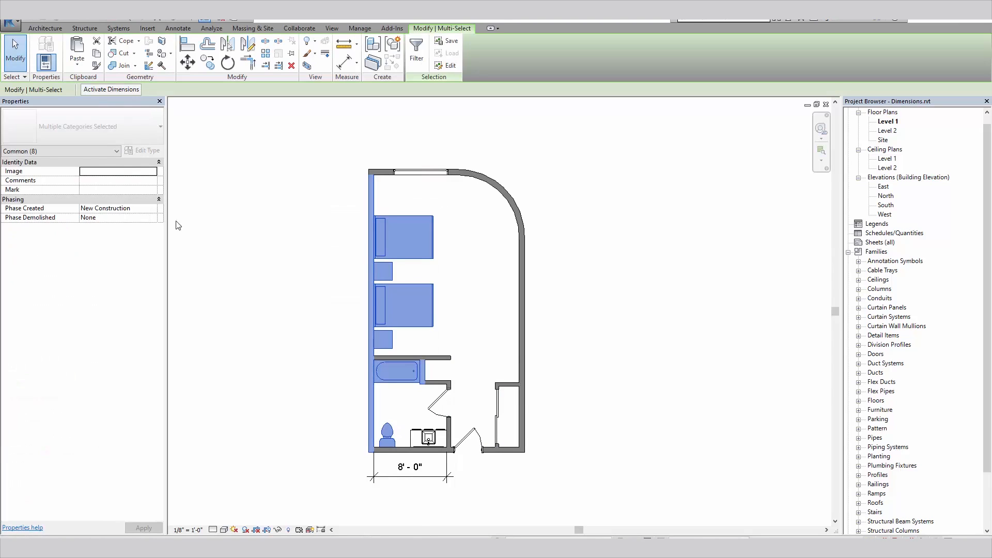
click(116, 90)
click(410, 466)
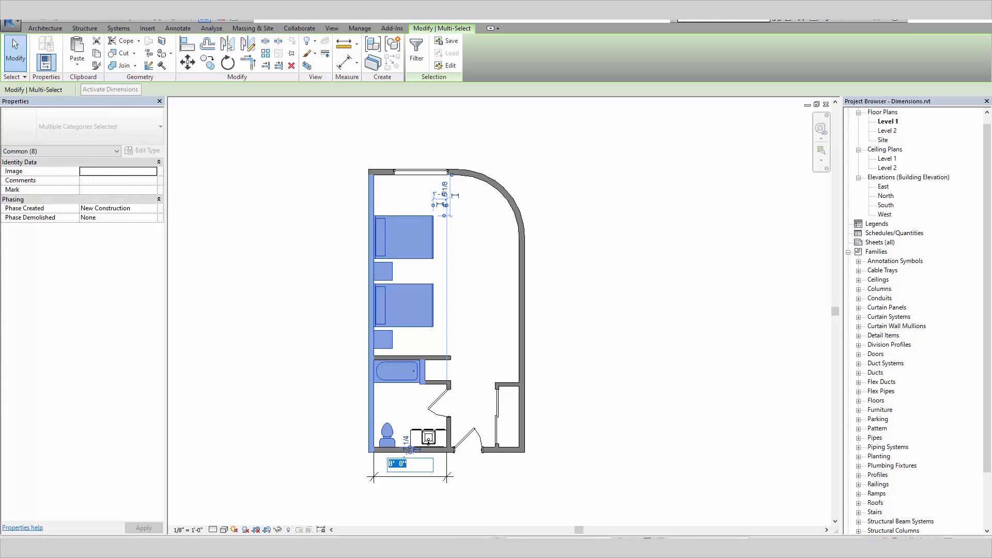
text(8.5)
key(Return)
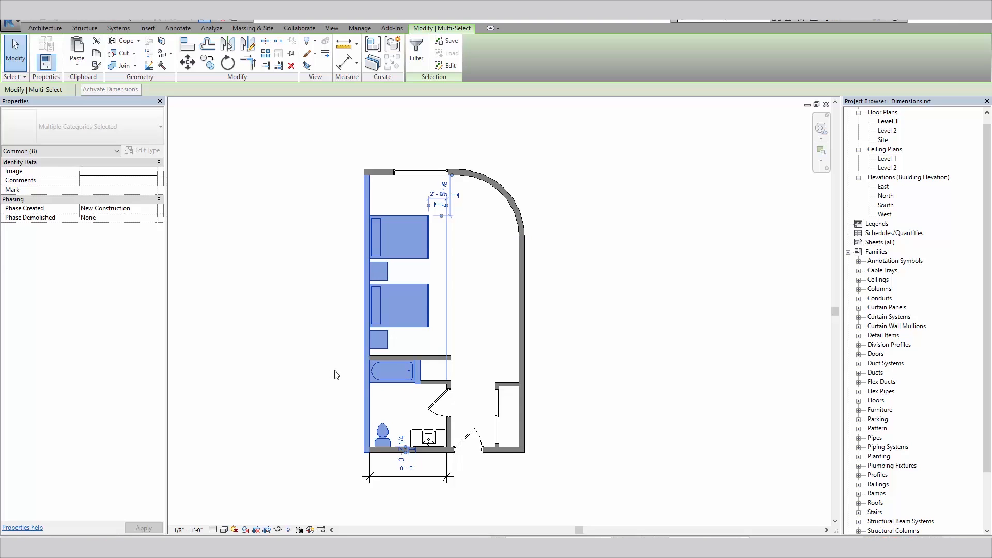
click(184, 61)
click(361, 206)
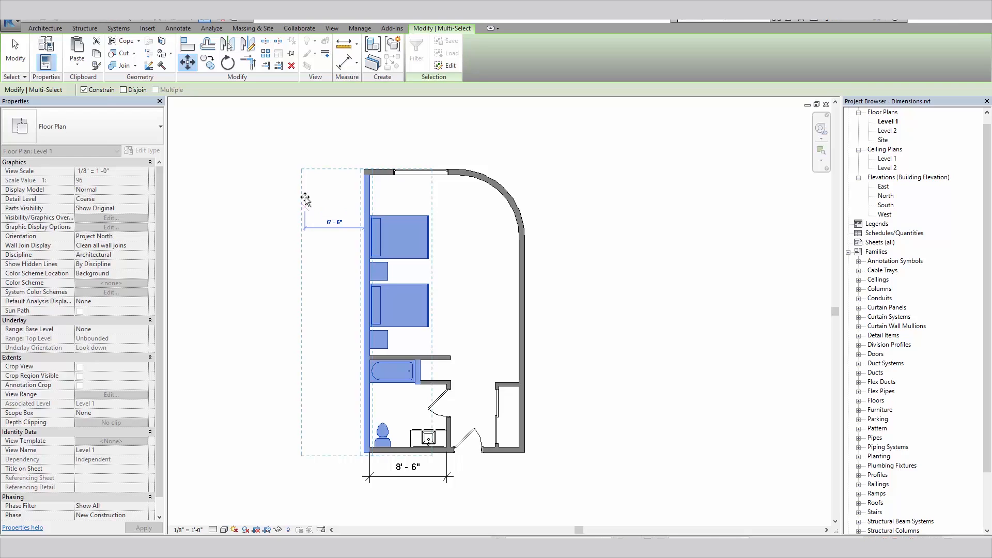
key(Escape)
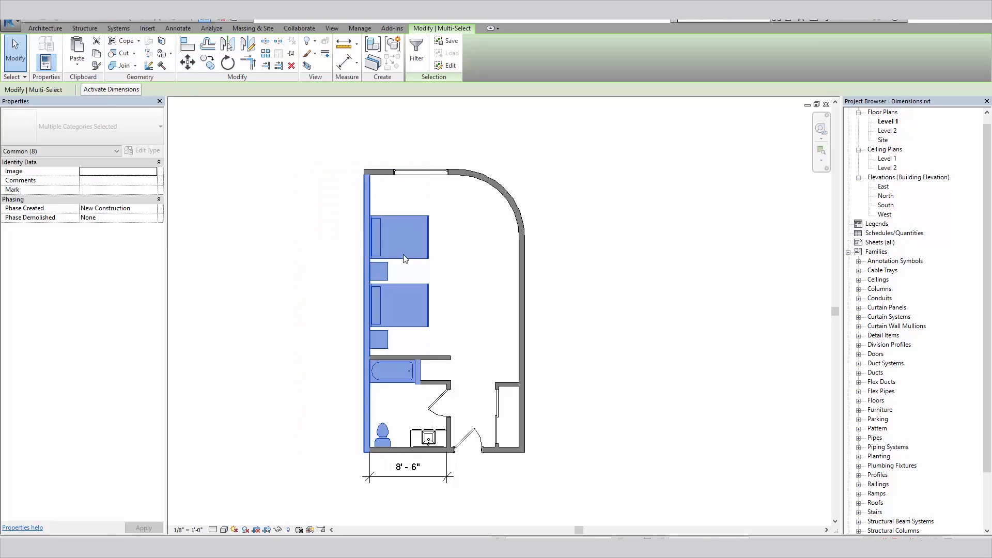
Step: Set the bathroom width dimension to 10' so the selected wall and furniture shift accordingly
click(407, 467)
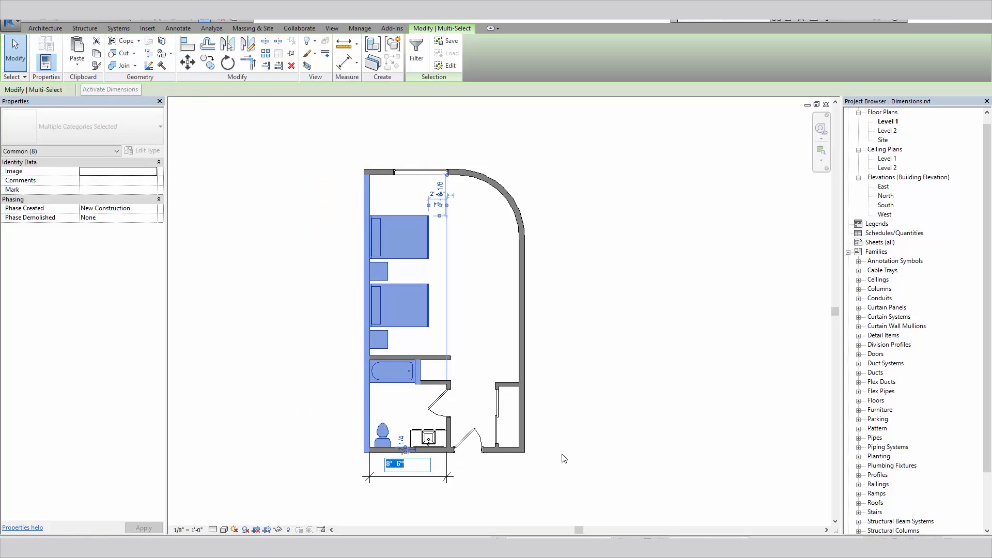
text(10)
key(Return)
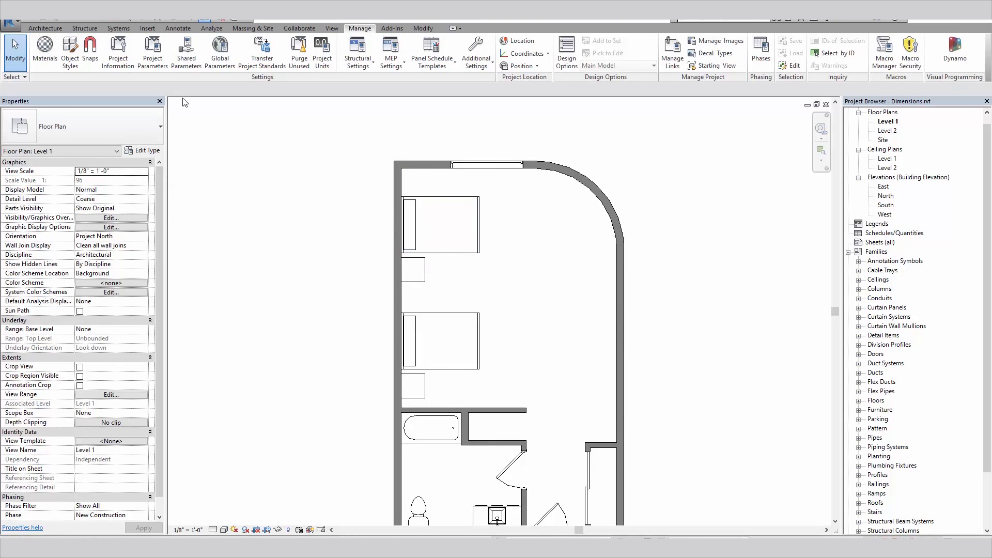
Step: Place a continuous aligned dimension from the lower bed's upper edge through the nightstand's centerline to the upper bed's lower edge
key(d)
key(i)
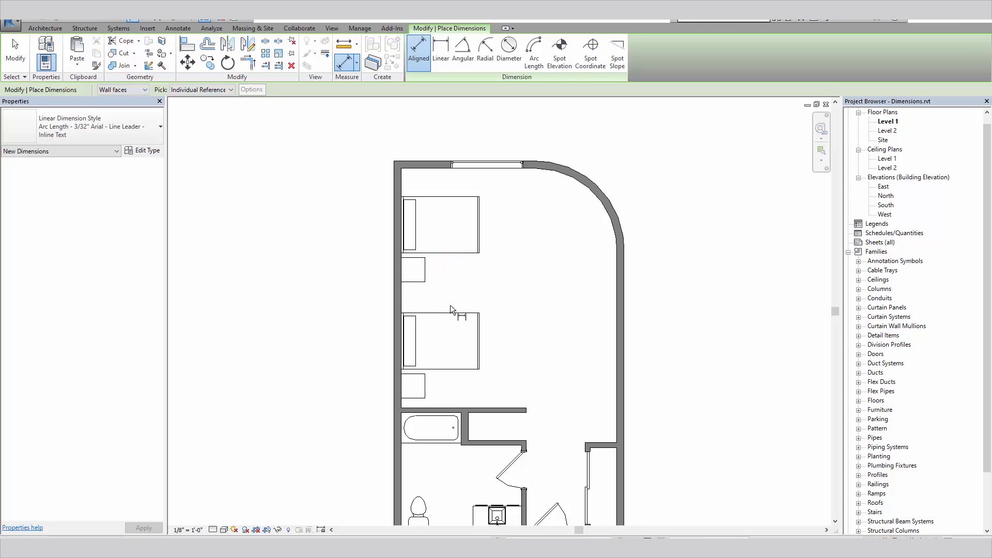
scroll(445, 280, up, 2)
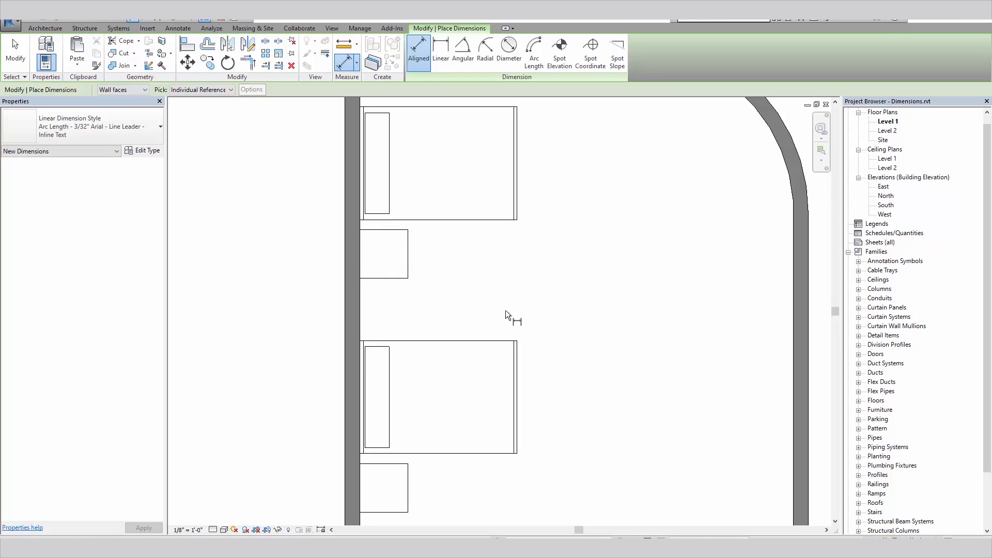
click(458, 339)
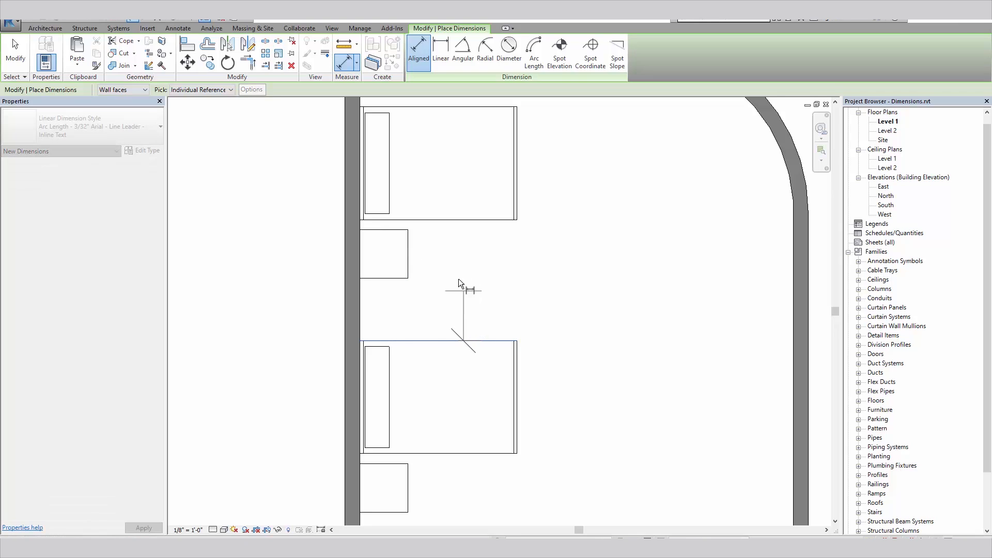
click(395, 253)
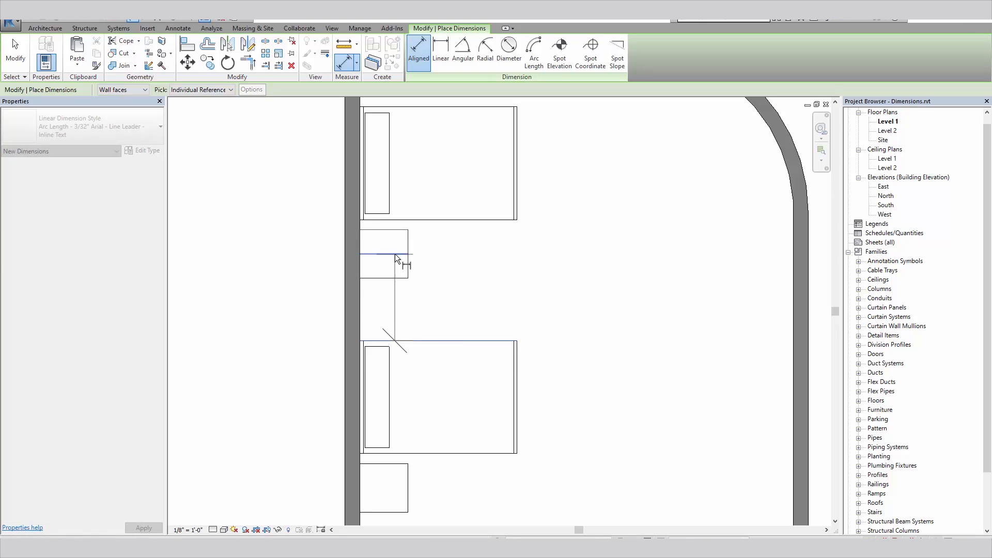
click(457, 222)
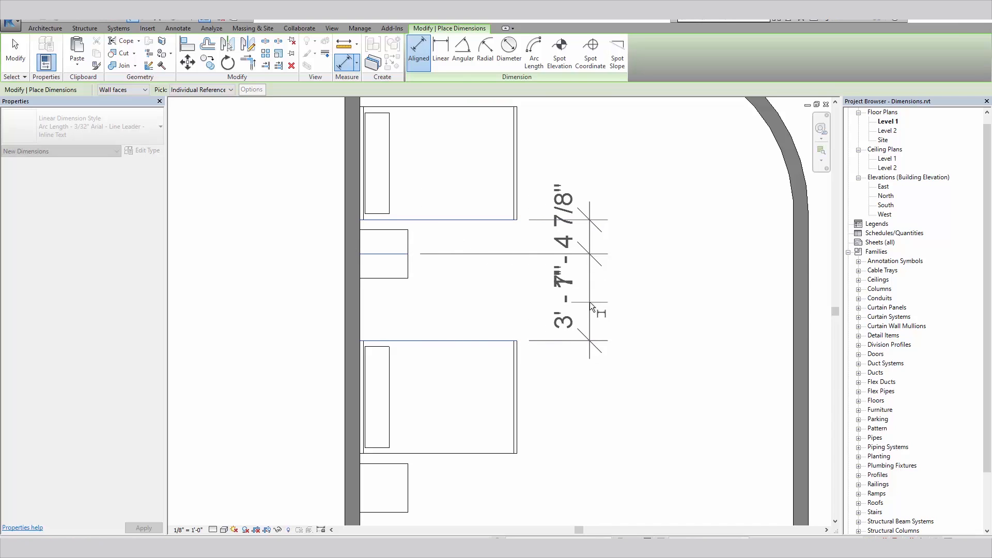
click(590, 302)
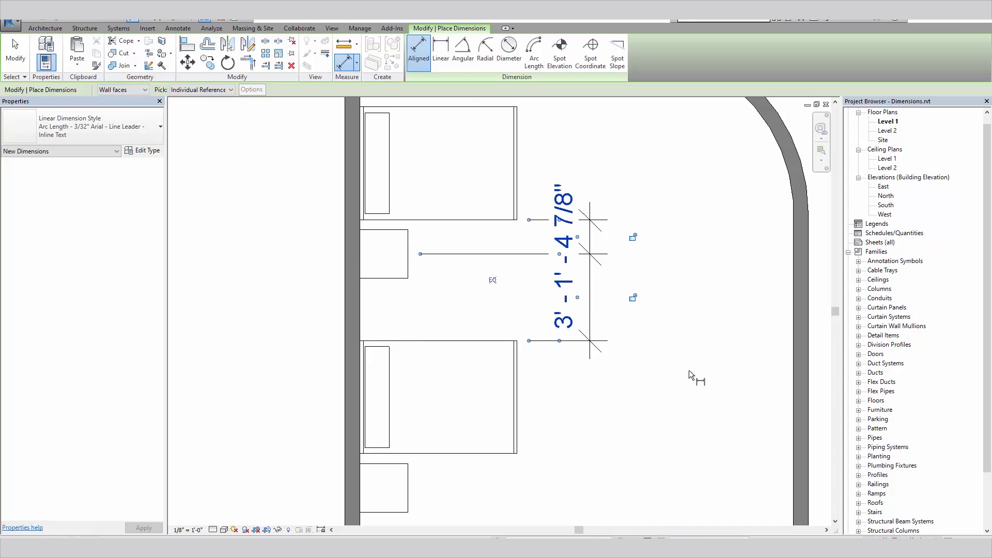
Step: Apply the equality constraint to the dimension string to center the nightstand between the two beds
click(492, 279)
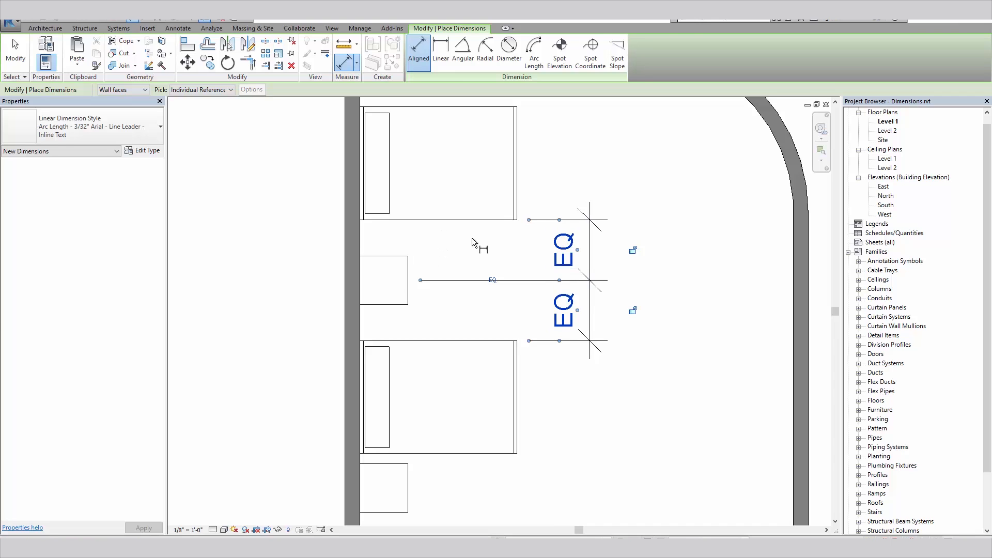
key(Escape)
key(Escape)
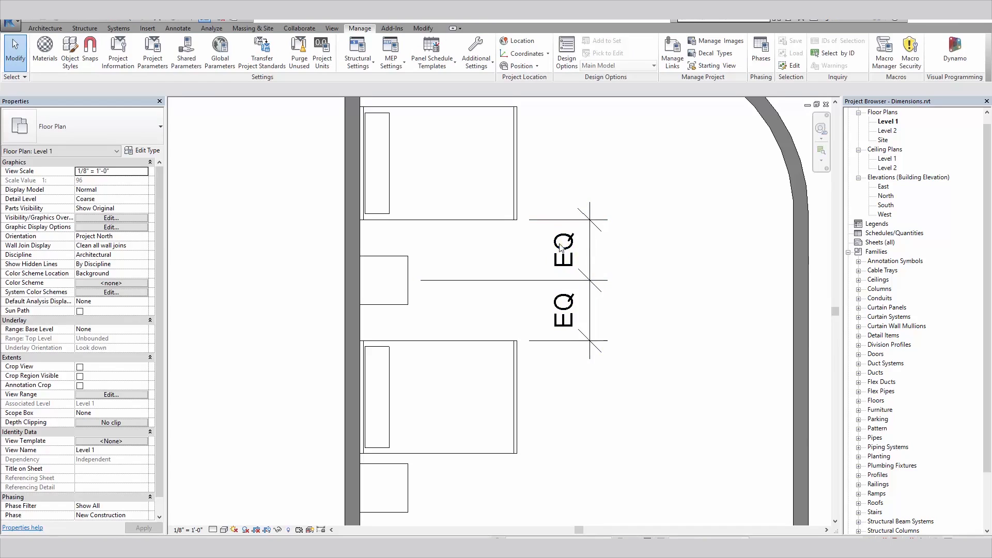
Step: Set the equality display of the dimension string between the two beds to Value
click(593, 303)
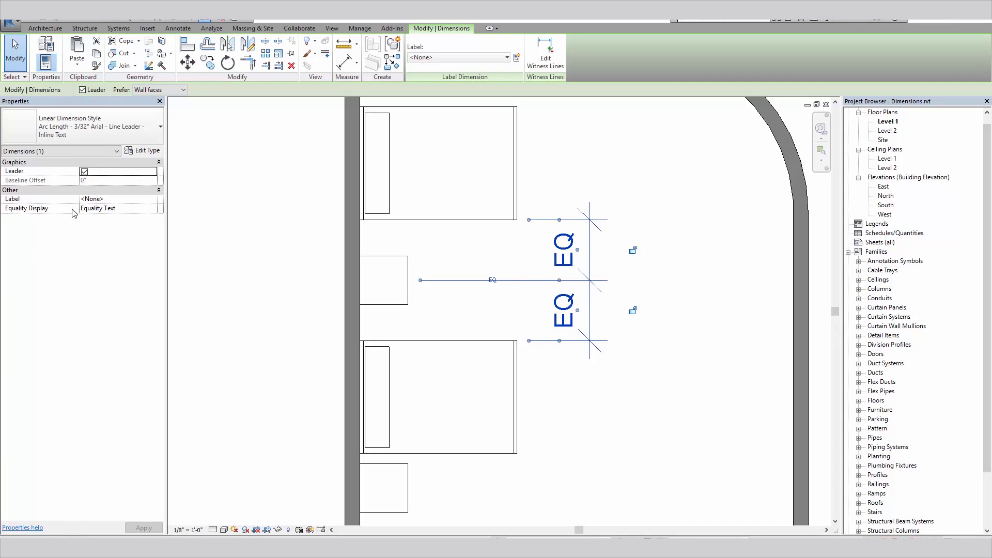
click(153, 208)
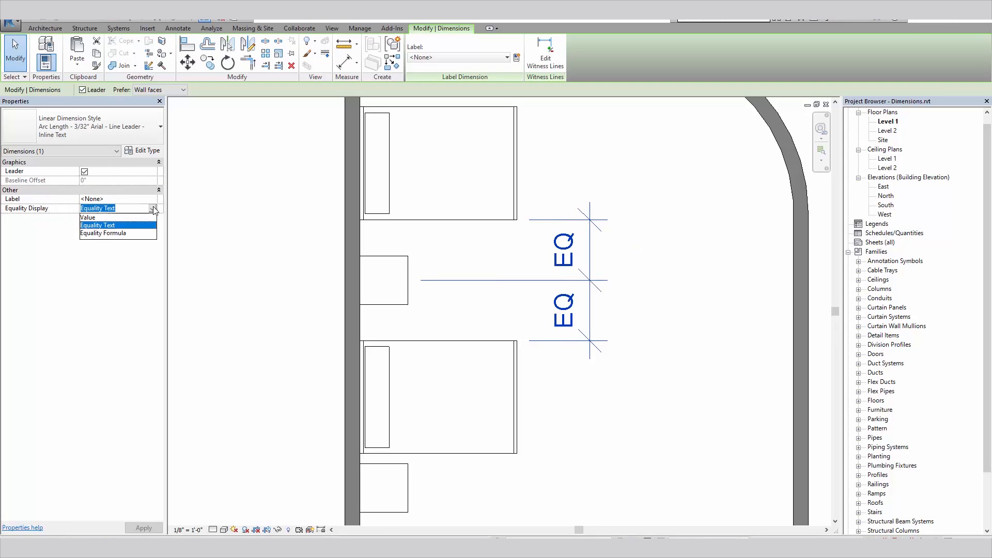
click(126, 217)
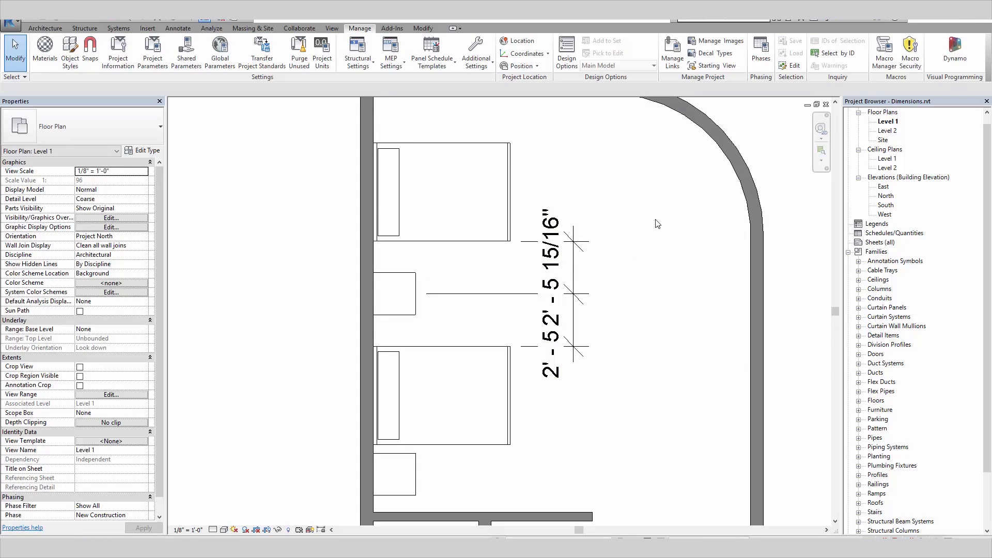
Step: Nudge the upper bed away from the lower bed in small increments so the equally spaced nightstand follows
click(510, 187)
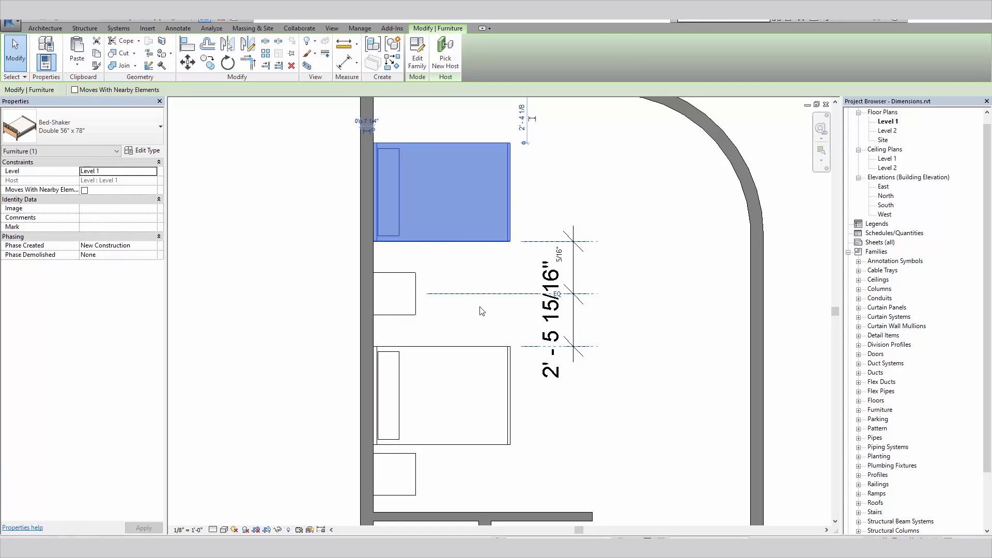
key(Up)
key(Up)
key(Up)
key(Up)
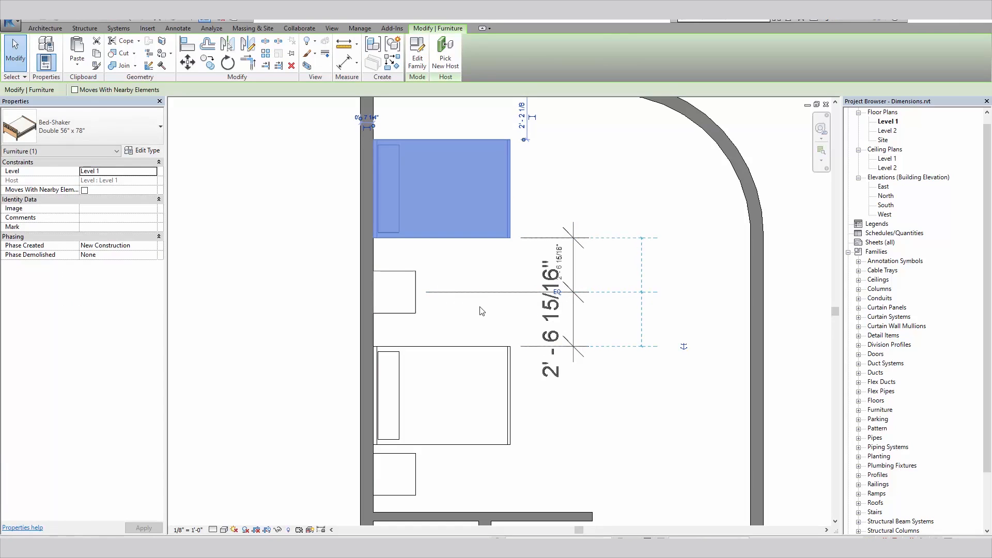
key(Up)
key(Up)
key(Up)
key(Up)
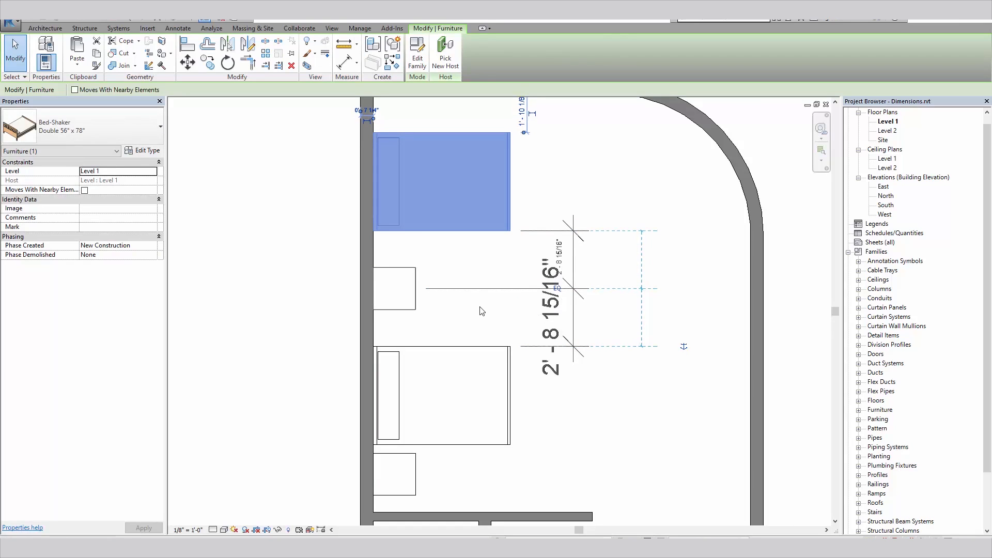
key(Up)
key(Up)
key(Up)
key(Up)
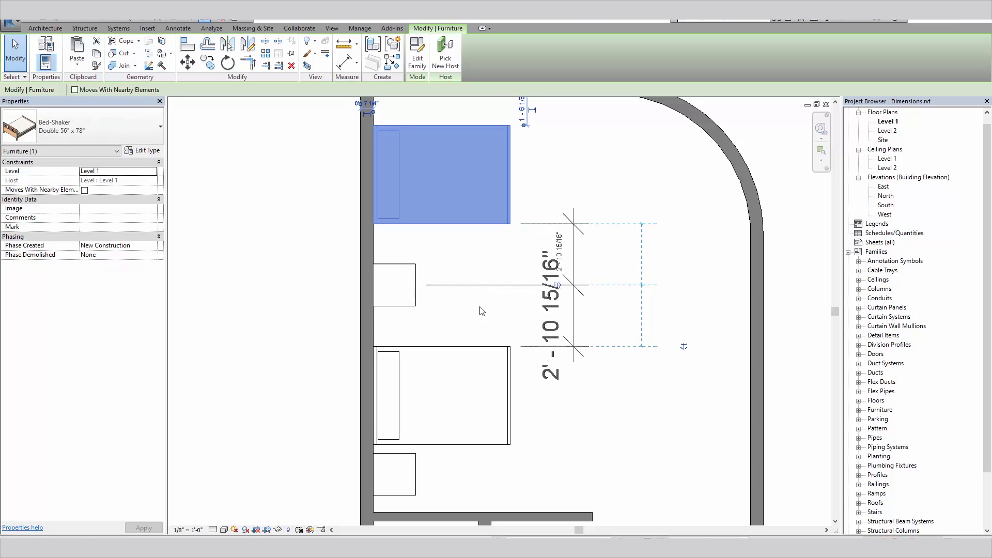
key(Up)
key(Up)
Step: Nudge the upper bed back toward the lower bed until each side of the equal dimension spans 1' 7 15/16"
key(Down)
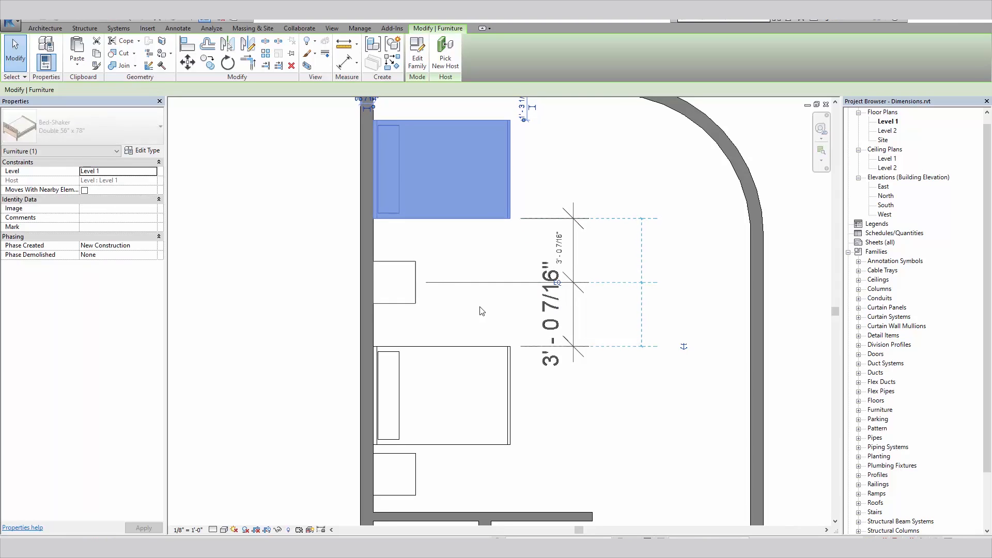
key(Down)
key(Down)
key(Down)
key(Down)
key(Down)
key(Down)
key(Down)
key(Down)
key(Down)
key(Down)
key(Down)
key(Down)
key(Down)
key(Down)
key(Down)
key(Down)
key(Down)
key(Down)
key(Down)
key(Down)
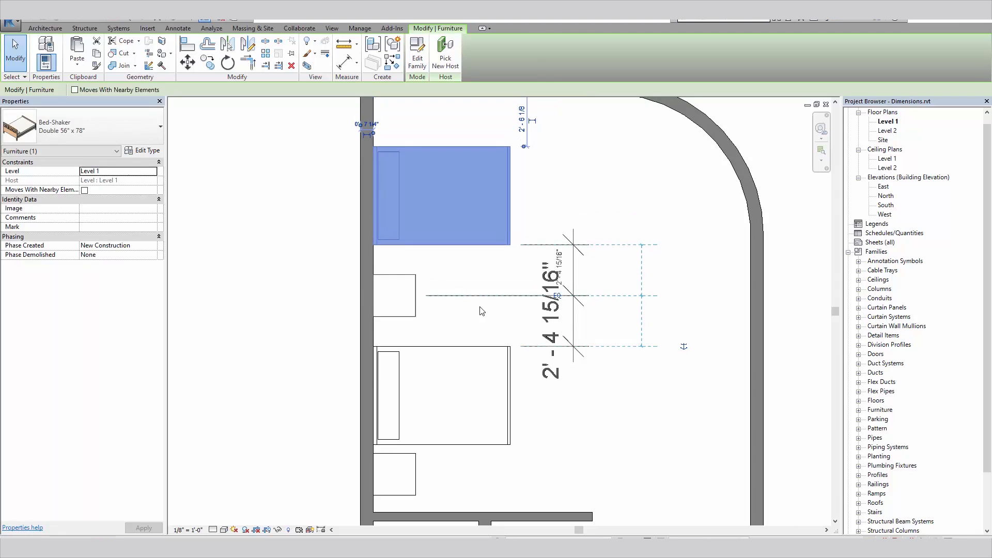
key(Down)
key(Down)
key(Down)
key(Down)
key(Down)
key(Down)
key(Down)
key(Down)
key(Down)
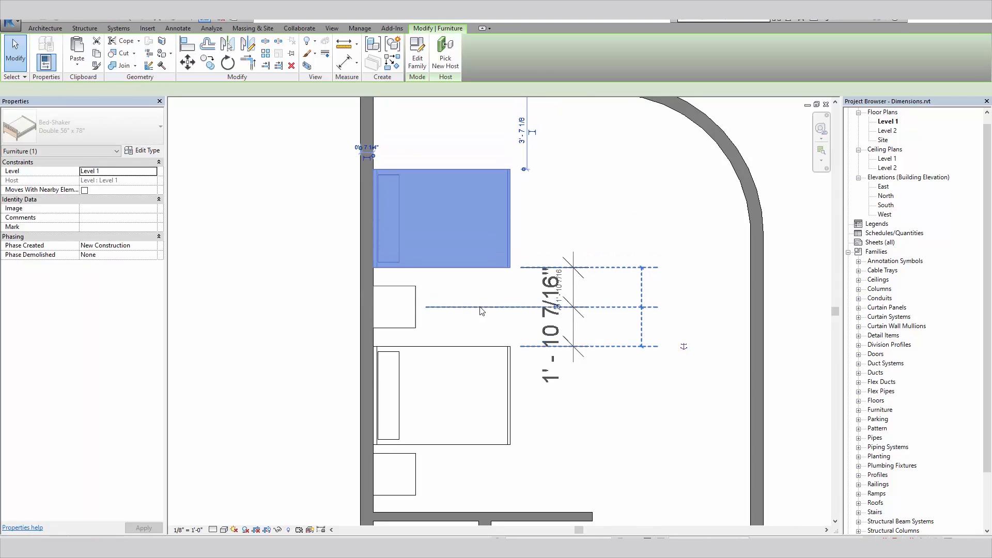
key(Down)
key(Down)
key(Down)
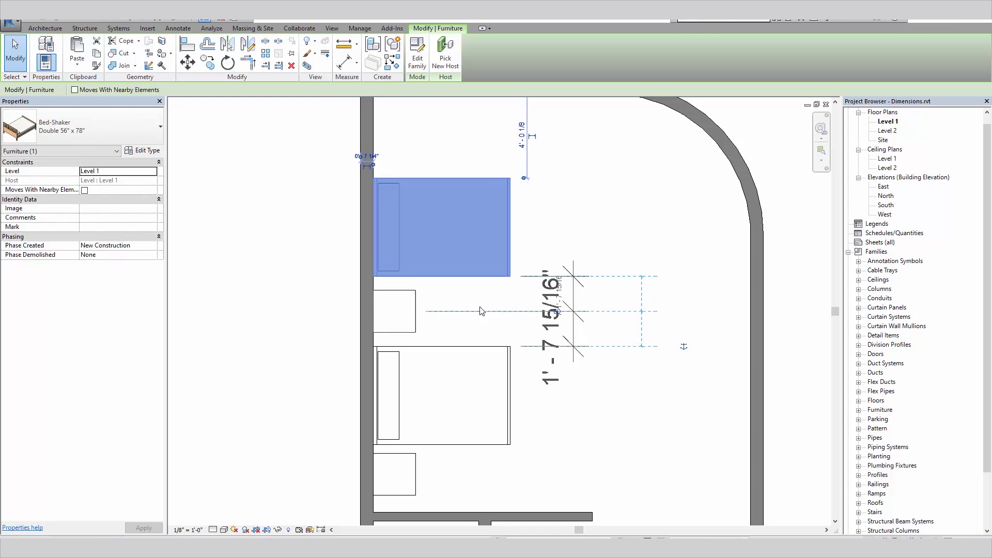
click(668, 233)
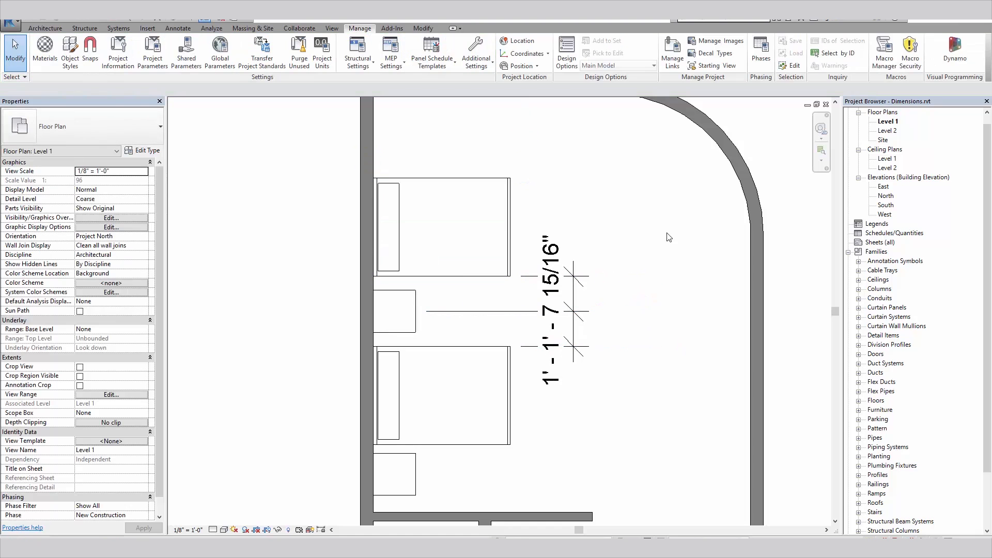
Step: Delete the equality dimension between the beds while leaving the elements constrained
click(576, 276)
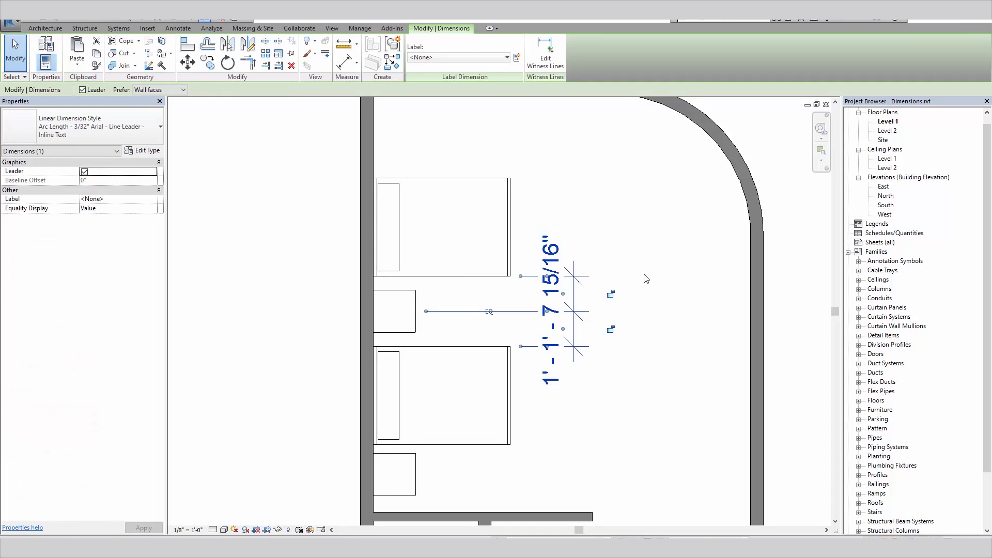
key(Delete)
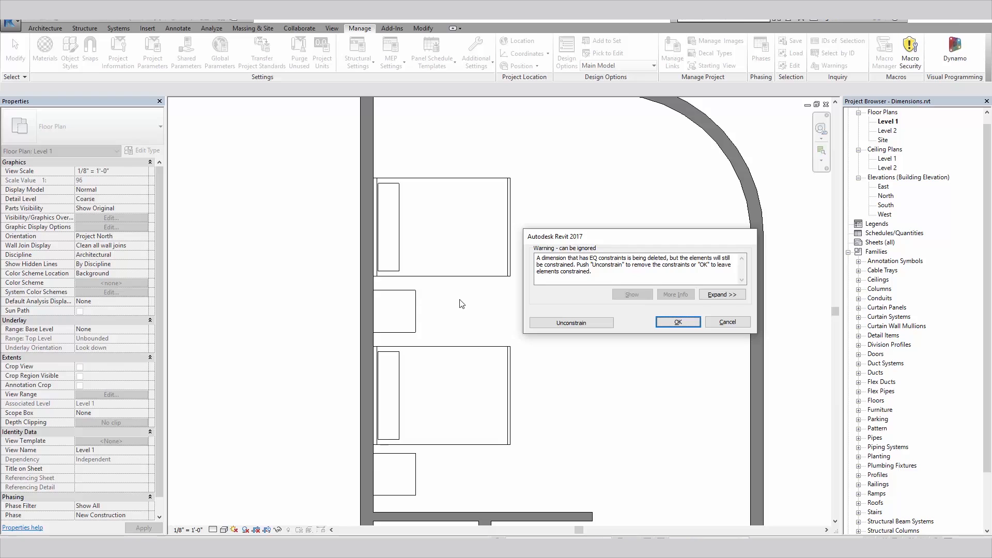
click(674, 322)
Step: Nudge the upper bed away from the lower bed to test the equality constraint without its dimension
click(495, 282)
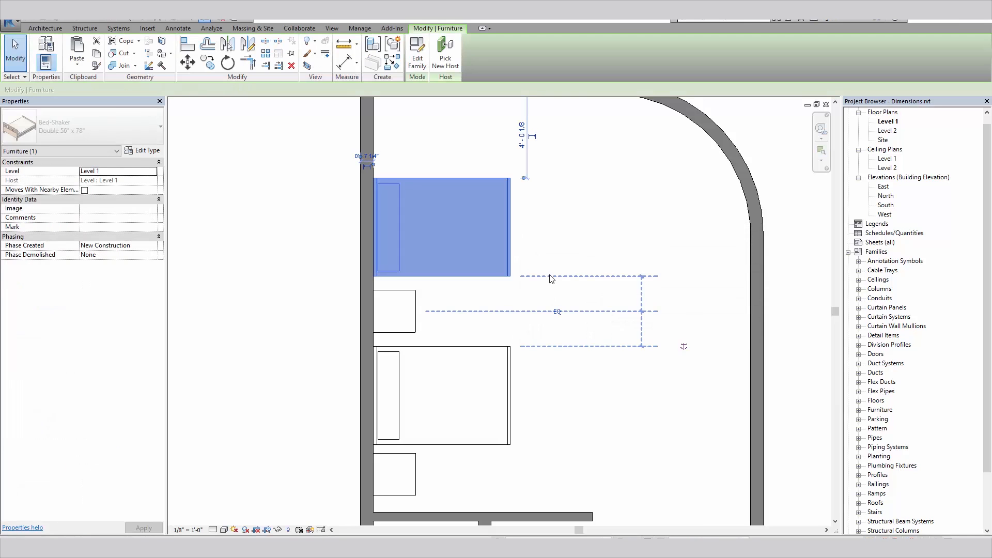
key(Up)
key(Up)
key(Up)
key(Up)
key(Up)
key(Up)
key(Up)
key(Up)
key(Up)
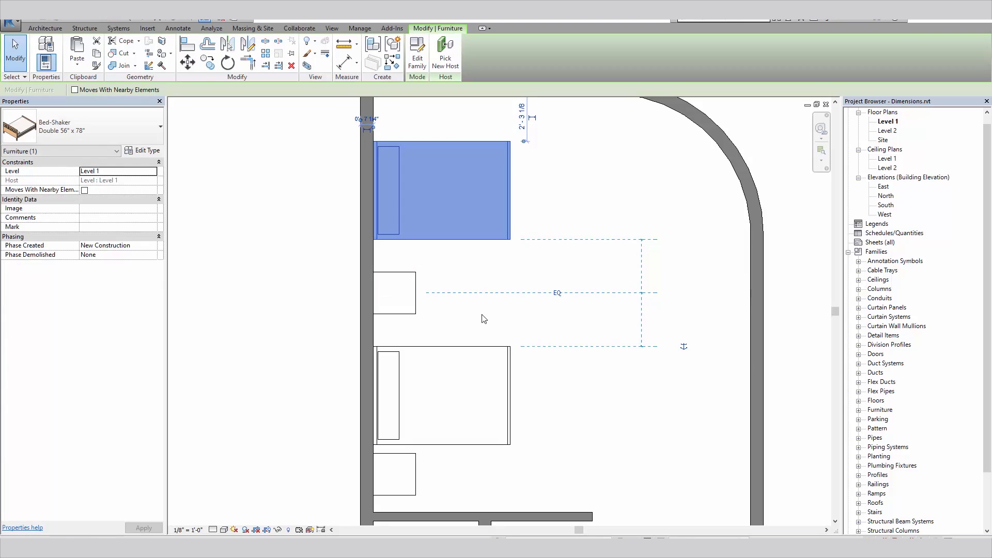
Step: Undo the latest bed nudges and the deletion of the equality dimension
key(ctrl+z)
key(ctrl+z)
key(ctrl+z)
key(ctrl+z)
key(ctrl+z)
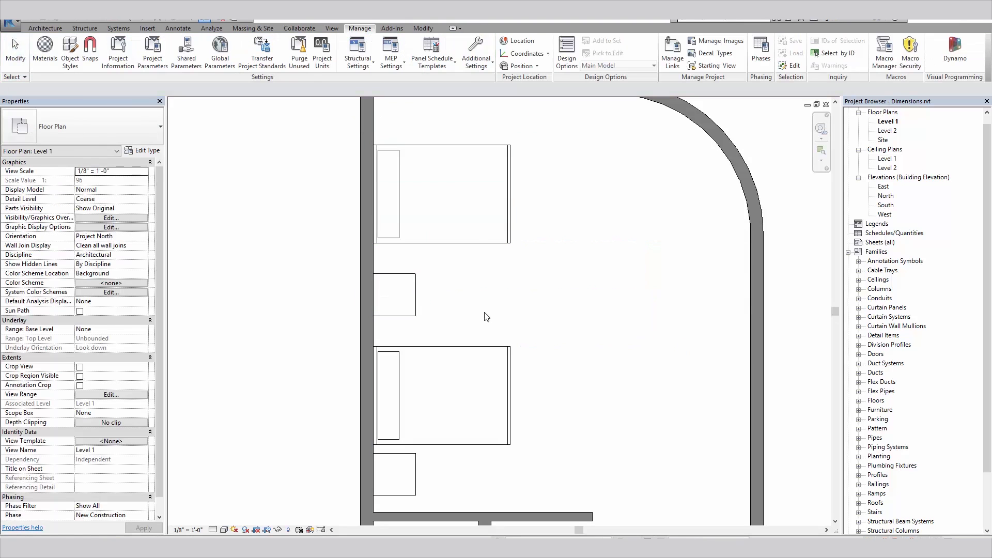
key(ctrl+z)
key(ctrl+z)
key(ctrl+z)
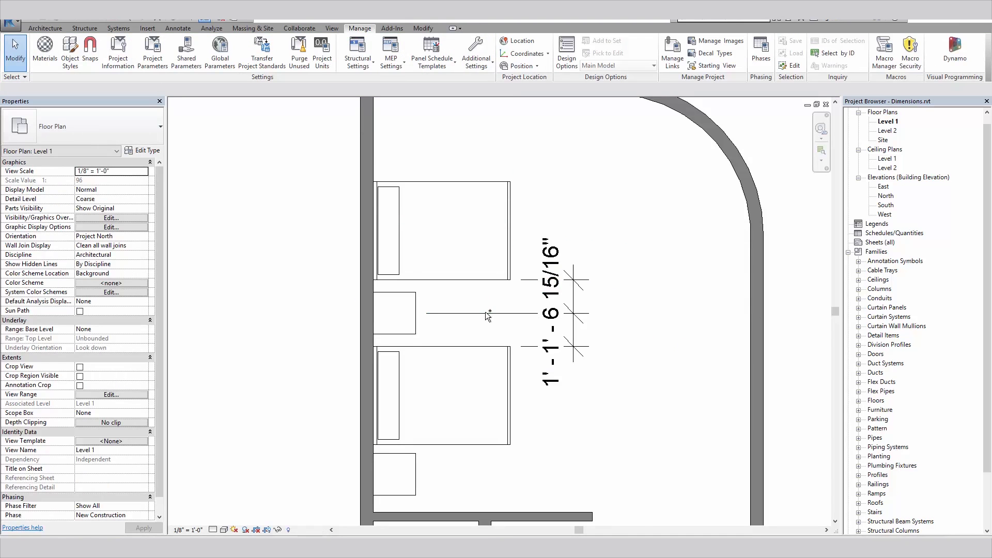
Step: Delete the dimension string between the beds and unconstrain the elements
click(486, 313)
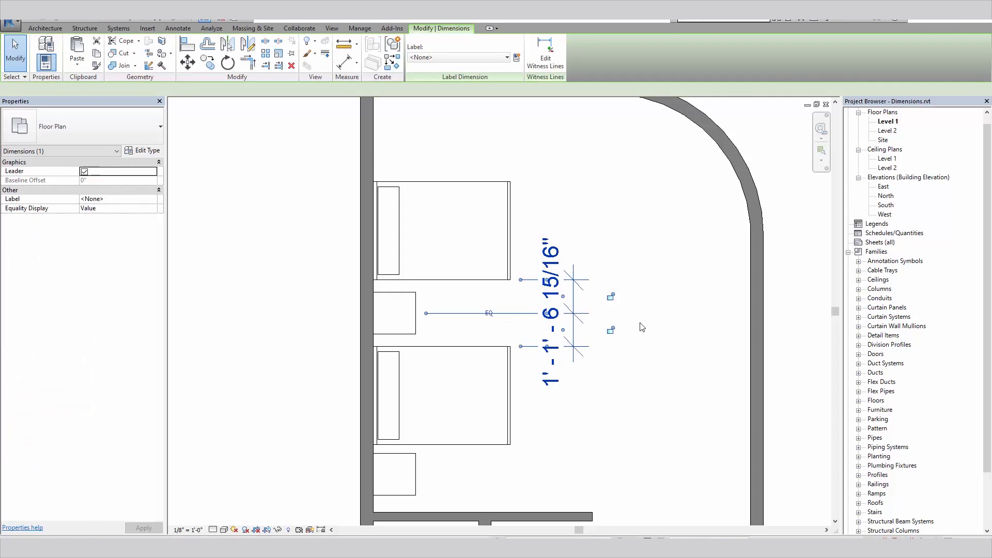
key(Delete)
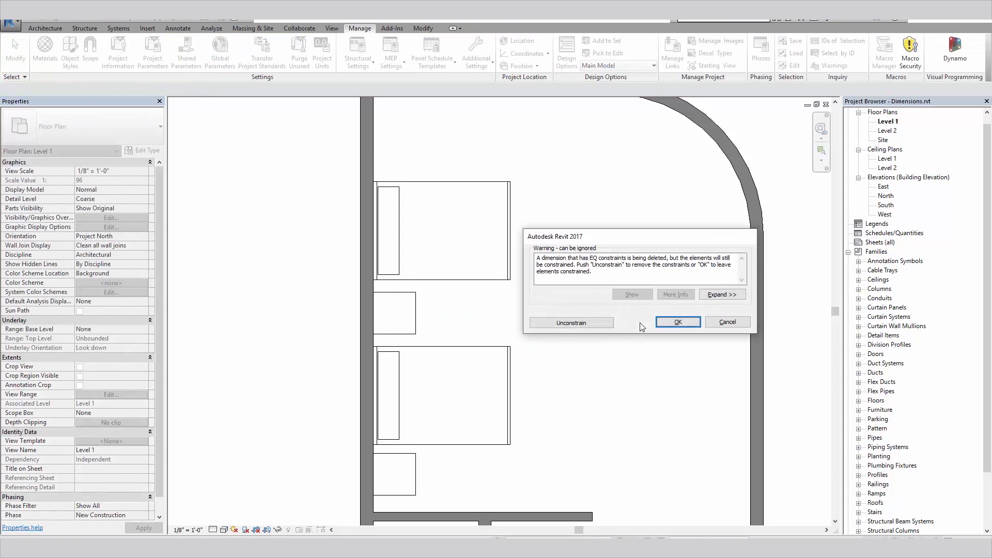
click(567, 323)
Step: Nudge the upper bed toward the window wall, independently of the nightstand
click(482, 279)
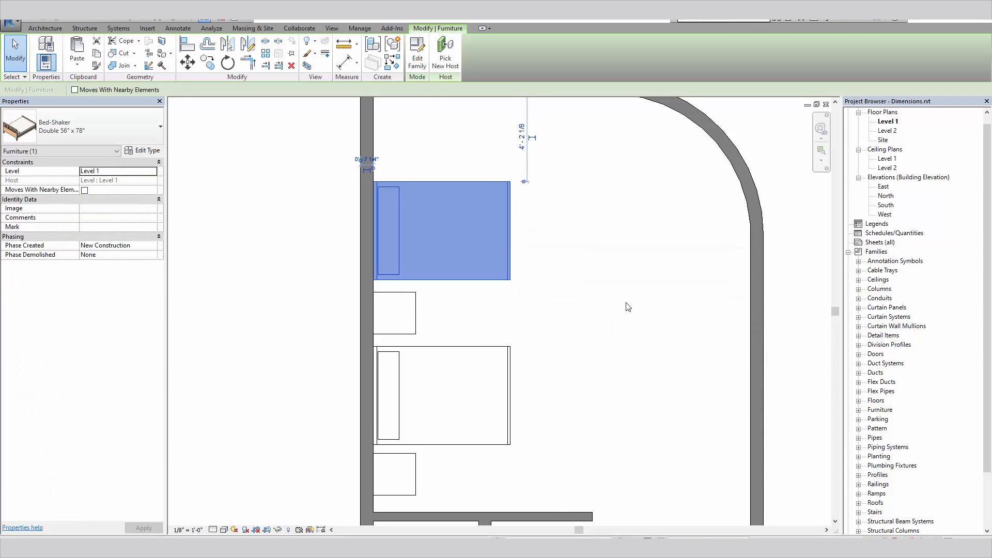
key(Up)
key(Up)
key(Up)
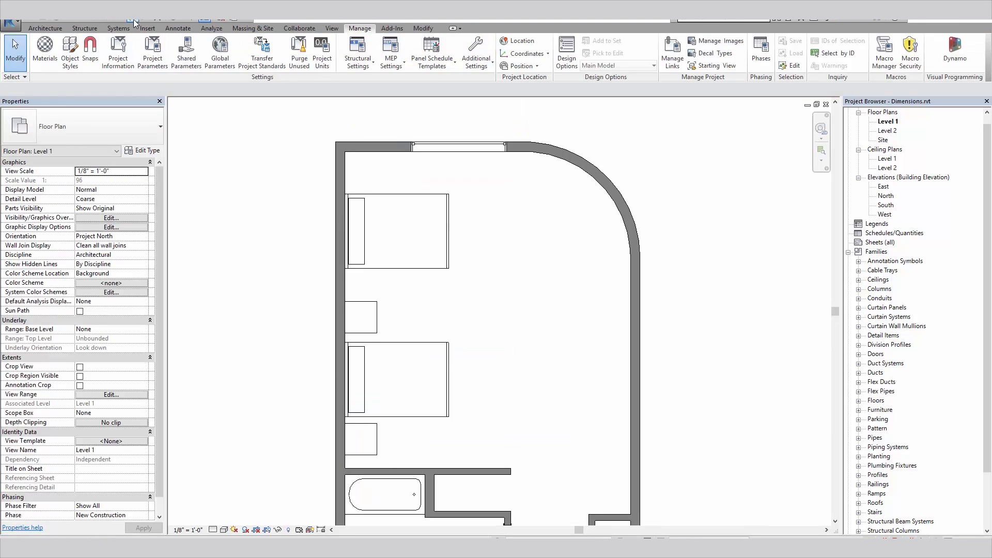
Step: Place a continuous aligned dimension from the bathroom wall face through both beds' centerlines to the window wall's inner face
click(134, 20)
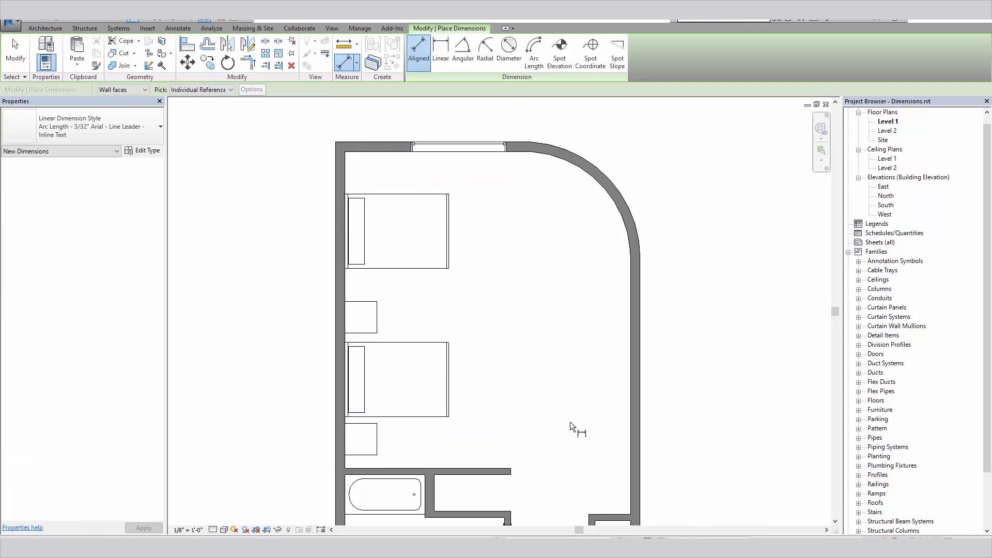
click(488, 467)
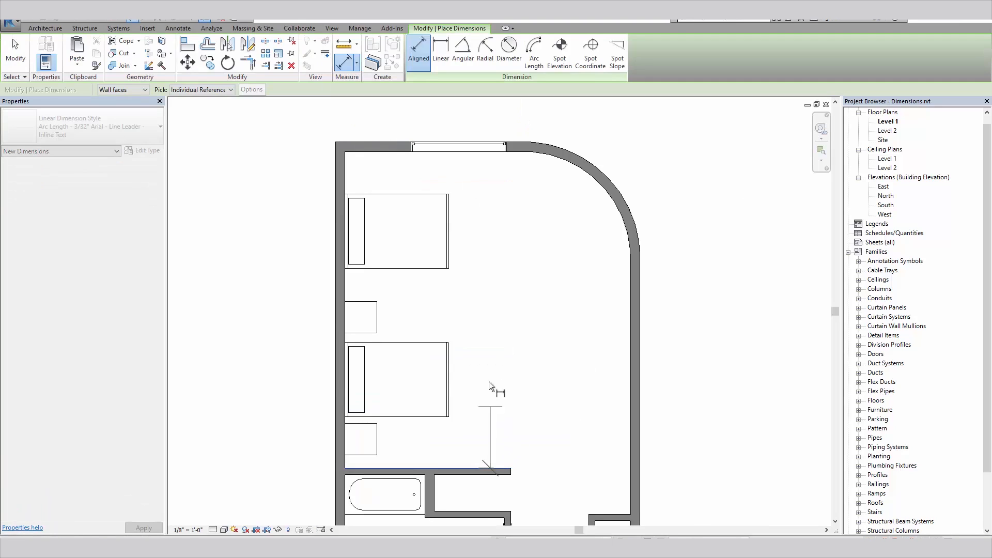
click(430, 382)
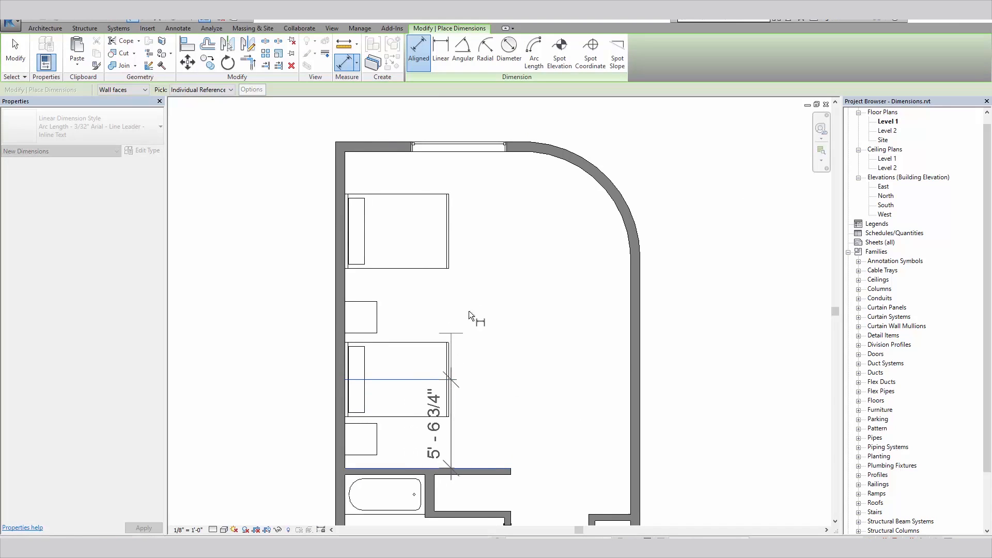
click(417, 234)
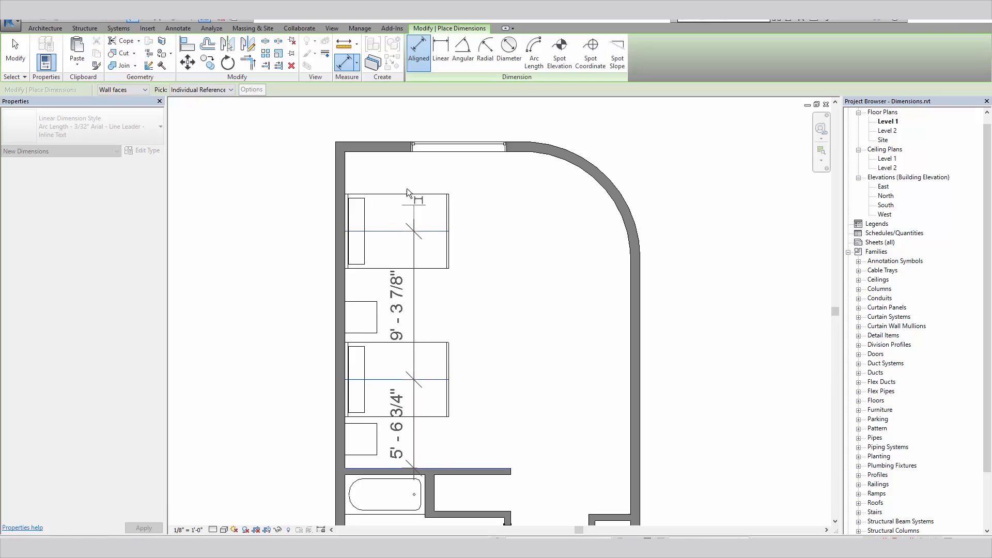
click(398, 153)
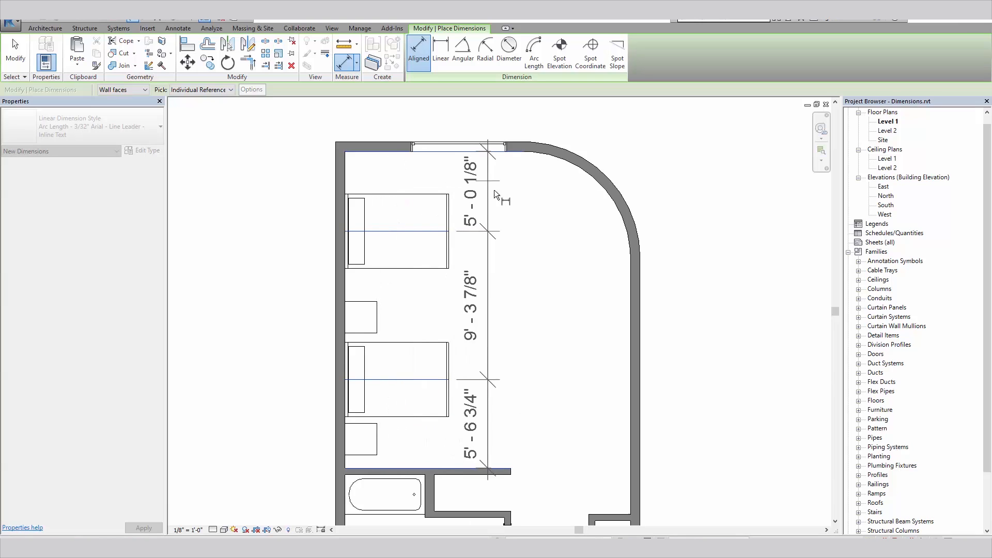
click(501, 206)
Step: Apply the equality constraint to the new dimension string to space both beds evenly between the walls
click(564, 310)
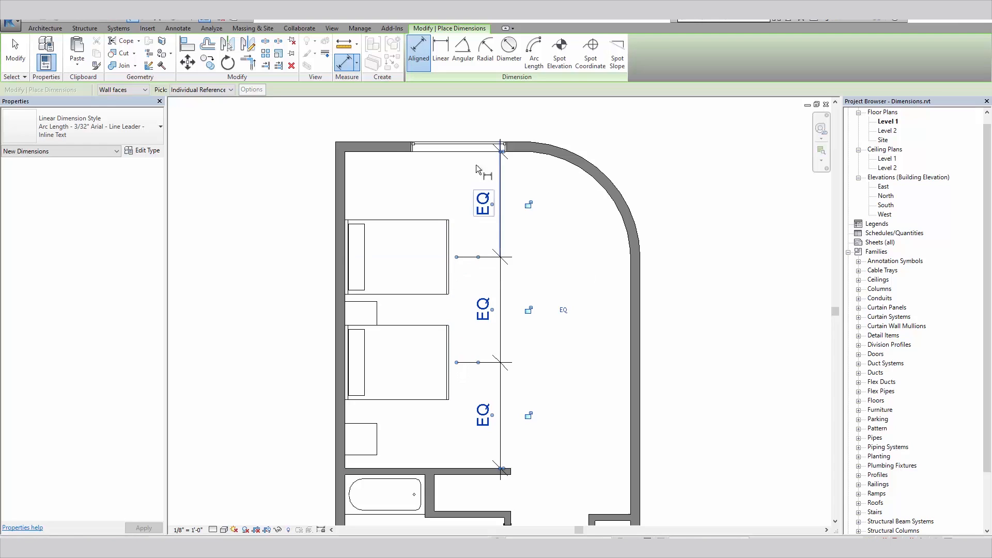
key(Escape)
key(Escape)
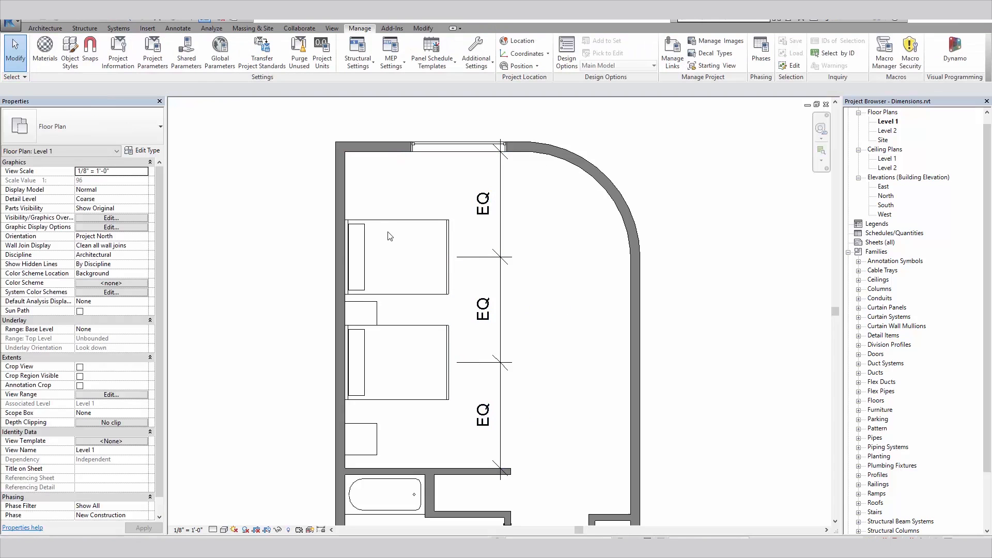
Step: Nudge the upper bed toward the window wall, removing the equality constraints that block the move
click(395, 229)
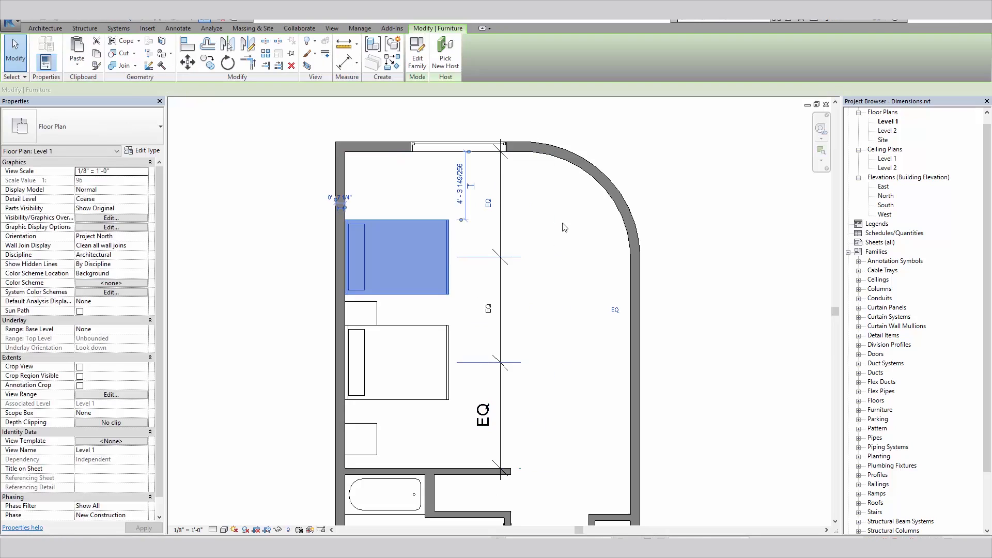
key(Up)
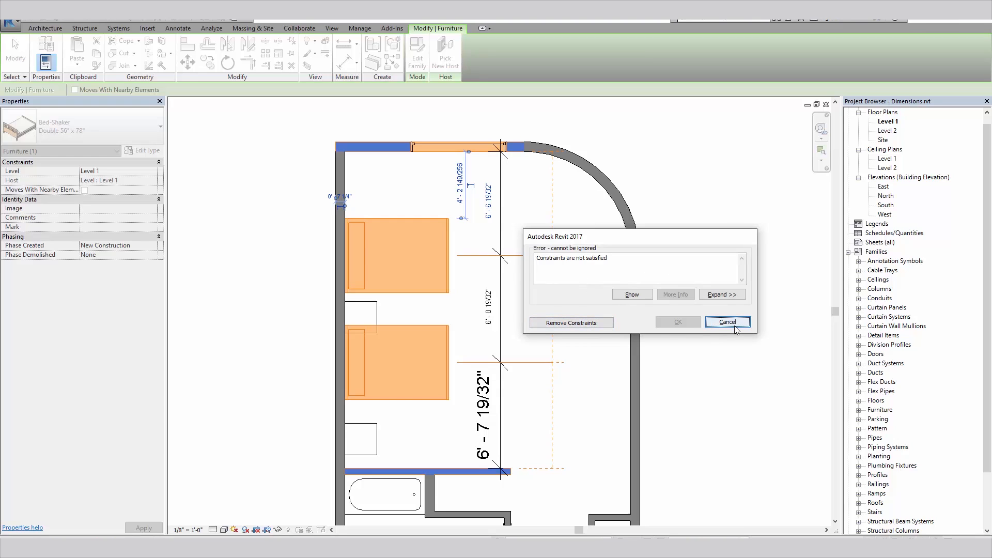
click(572, 325)
key(Up)
key(Up)
key(Up)
key(Up)
key(Up)
key(Up)
key(Up)
key(Up)
key(Up)
click(578, 335)
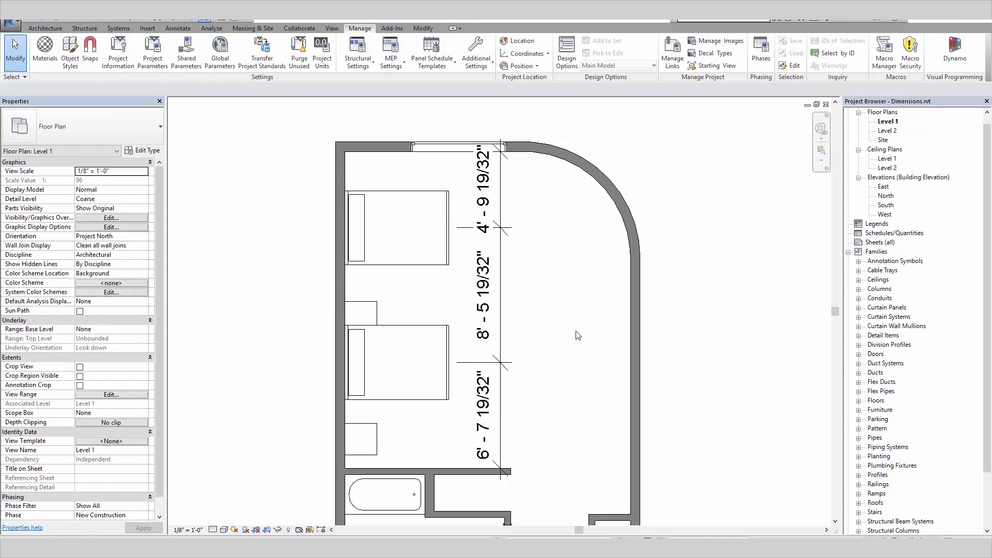
Step: Set the distance from the window wall to the upper bed's centerline to 6'
click(438, 271)
click(489, 200)
text(6)
key(Return)
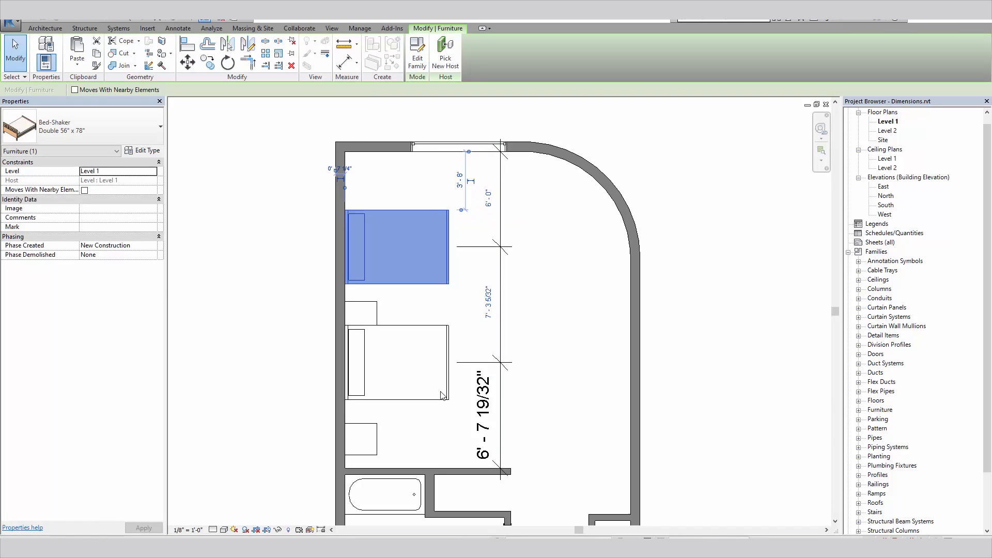
Step: Set the distance from the bathroom wall to the lower bed's centerline to 6'
click(442, 394)
click(488, 413)
text(6)
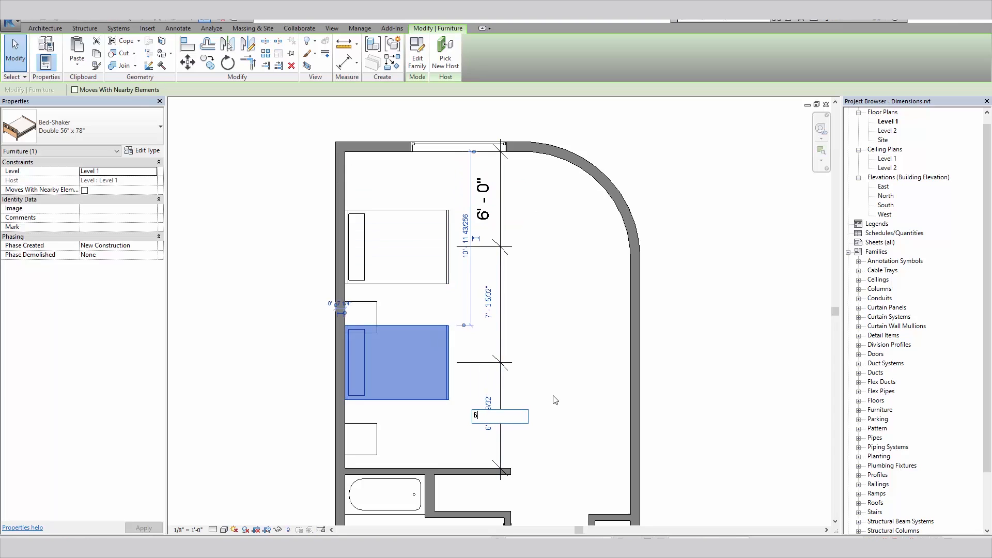
key(Return)
click(561, 372)
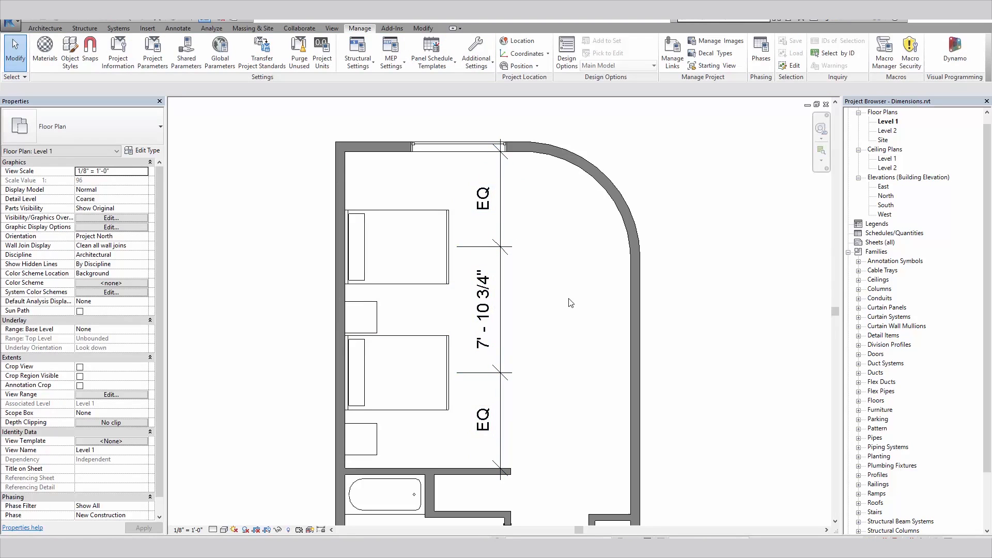
Step: Select the dimension string running from the bathroom wall through both beds to the window wall
click(501, 261)
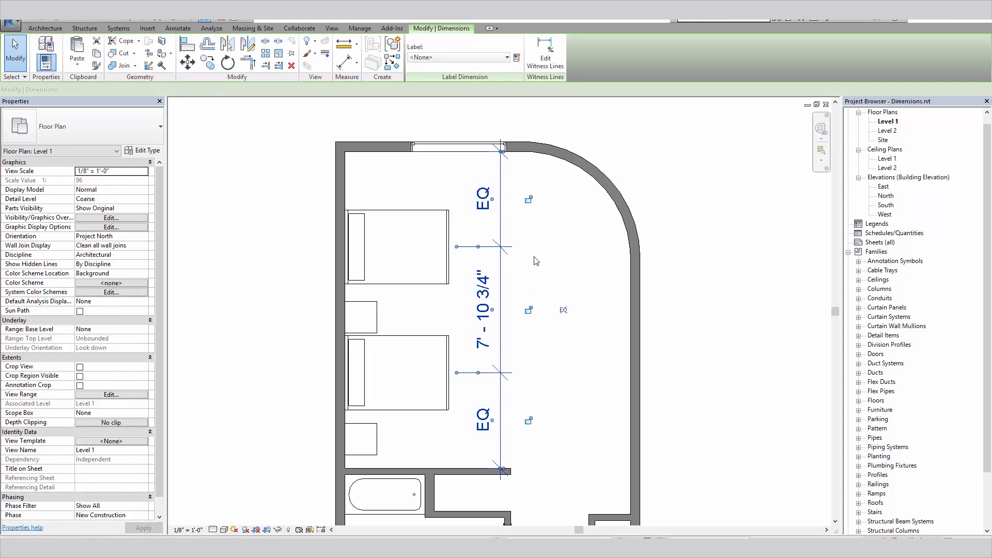